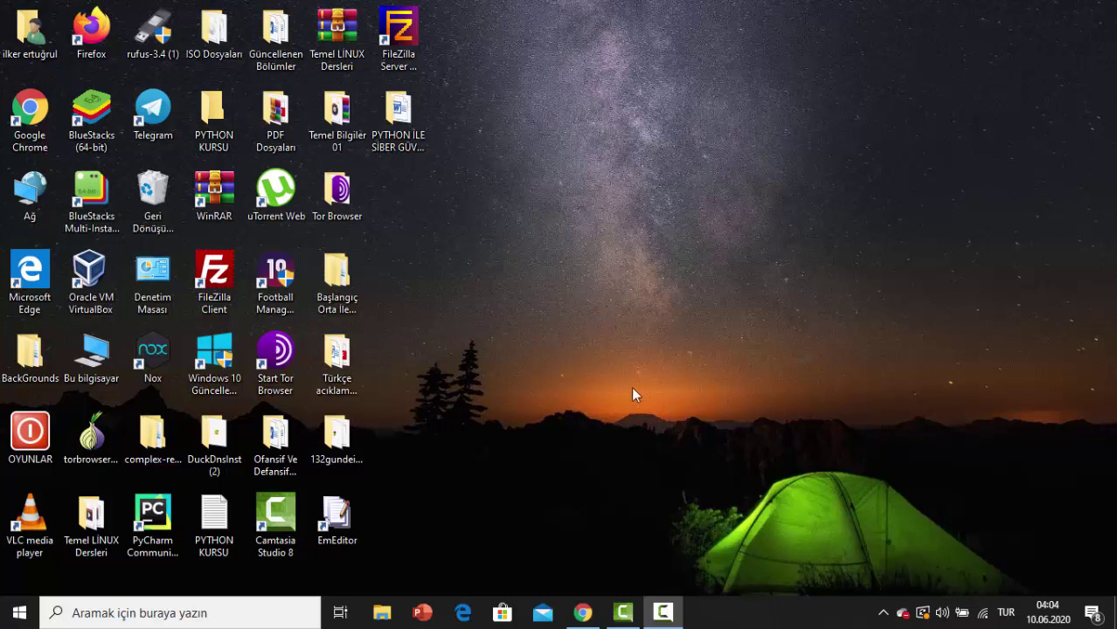
Launch Google Chrome from the Windows taskbar
click(582, 612)
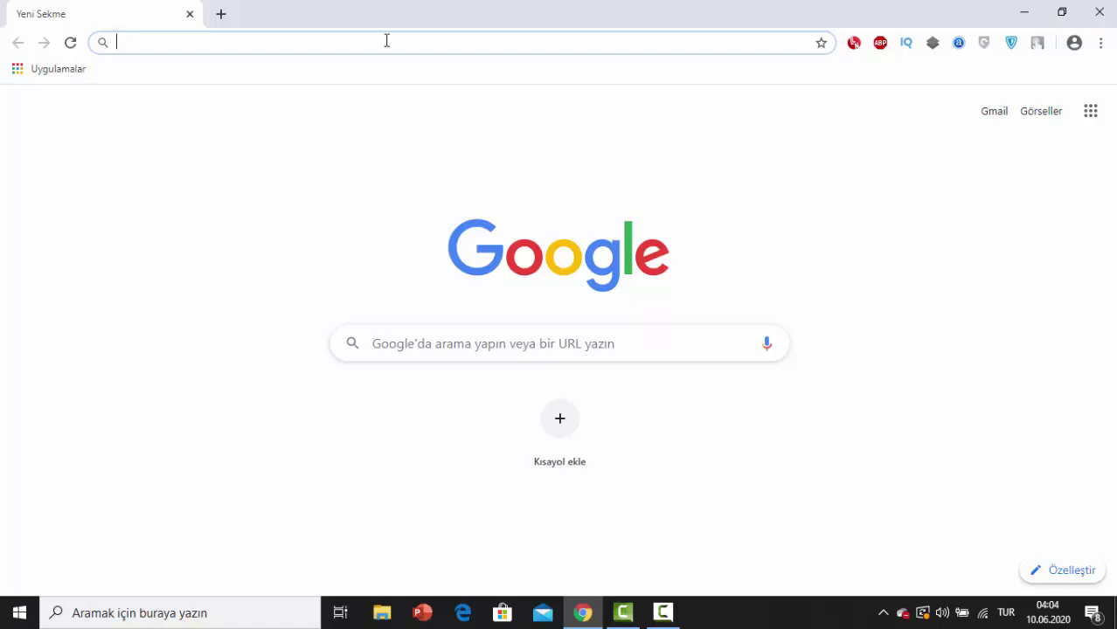
Search Google for 'xbowtie', fixing the typos while typing
text(xi)
key(BackSpace)
text(boe)
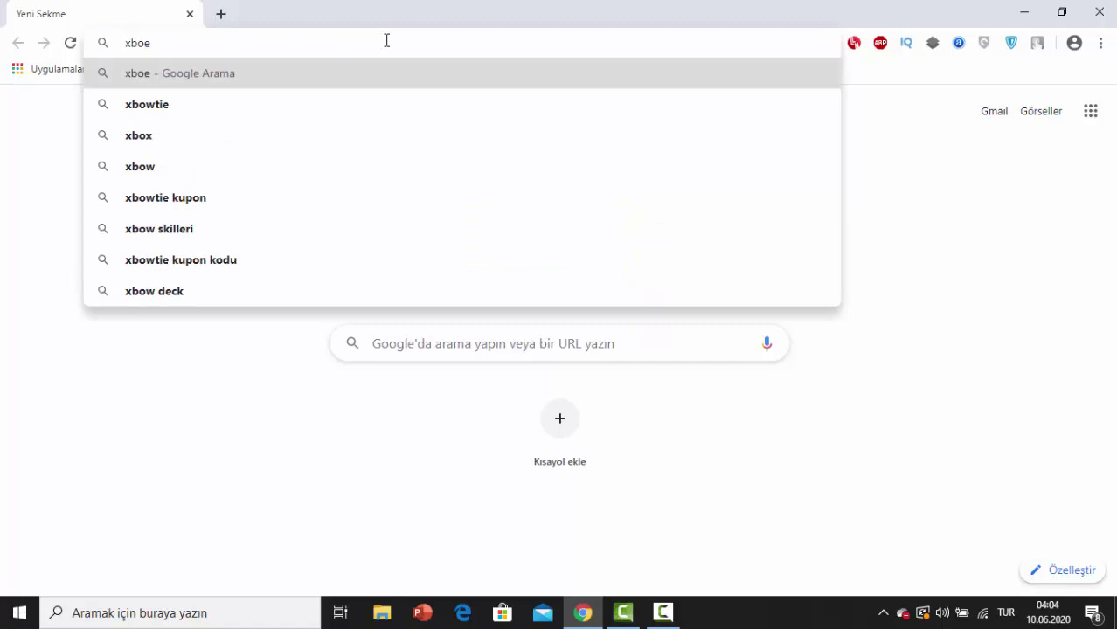
key(BackSpace)
text(wtie)
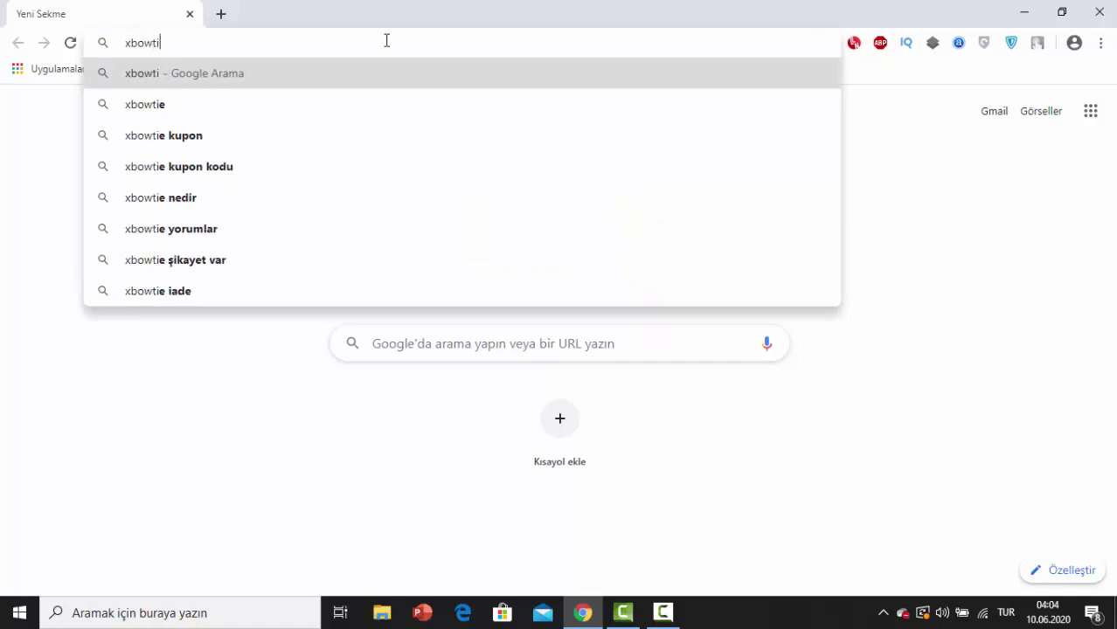
key(Return)
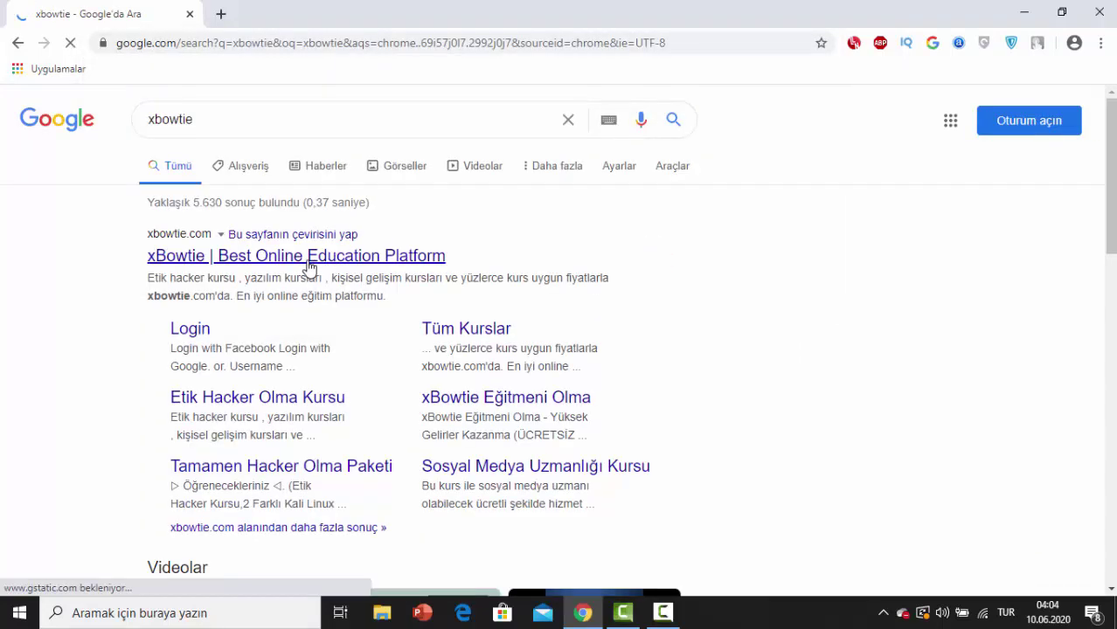
Open the xBowtie site and its Uygulamalı Beyaz Şapkalı Hacker Kursu course page
click(309, 269)
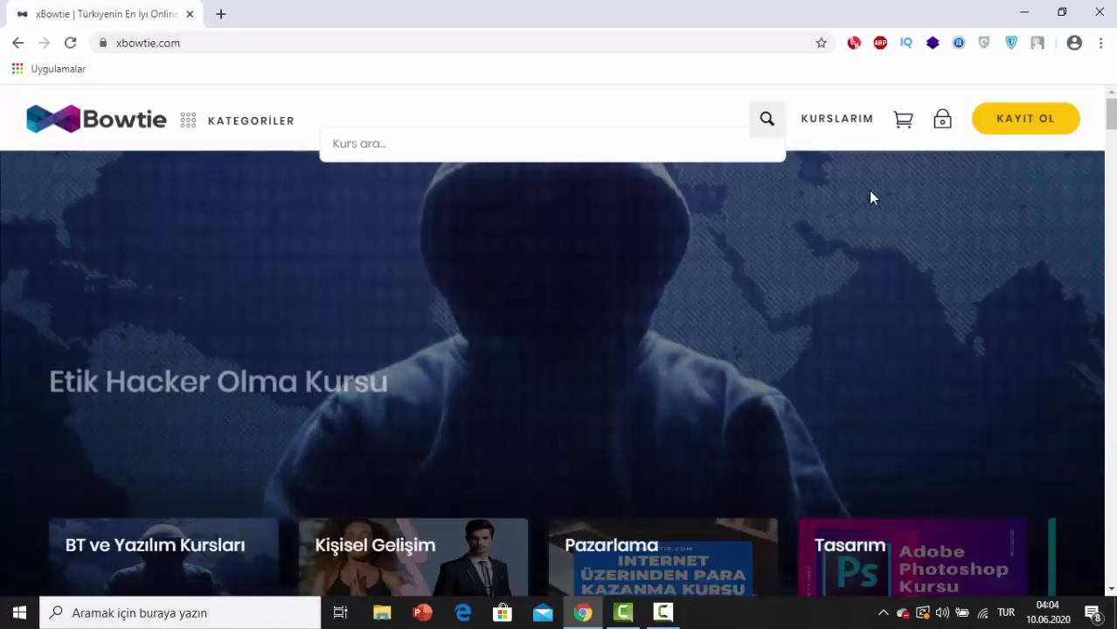
drag(1112, 132, 1112, 247)
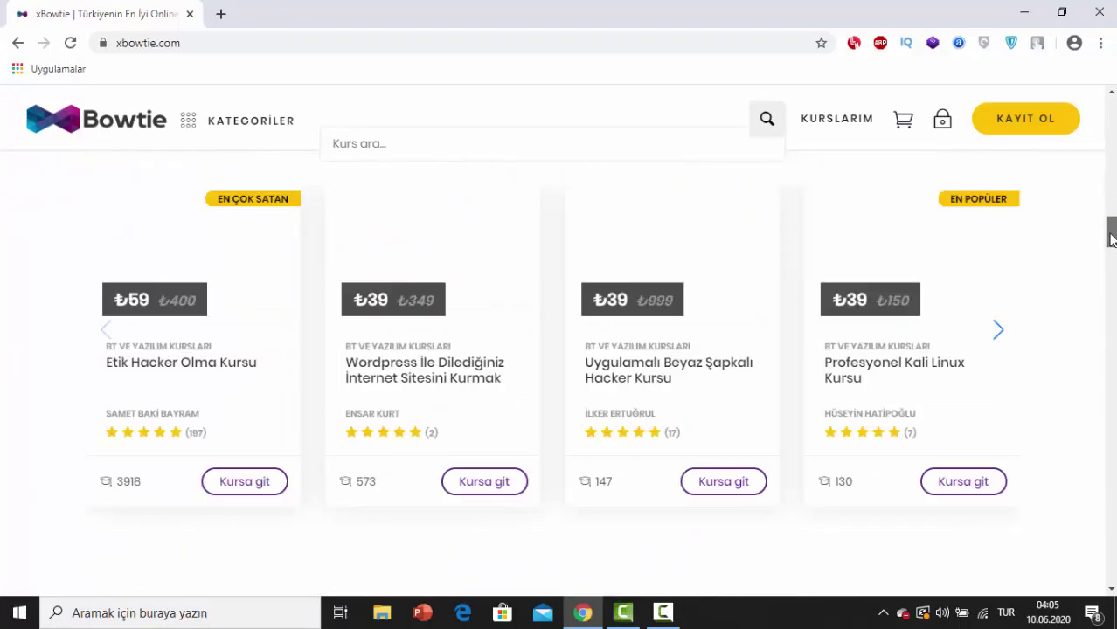
click(700, 273)
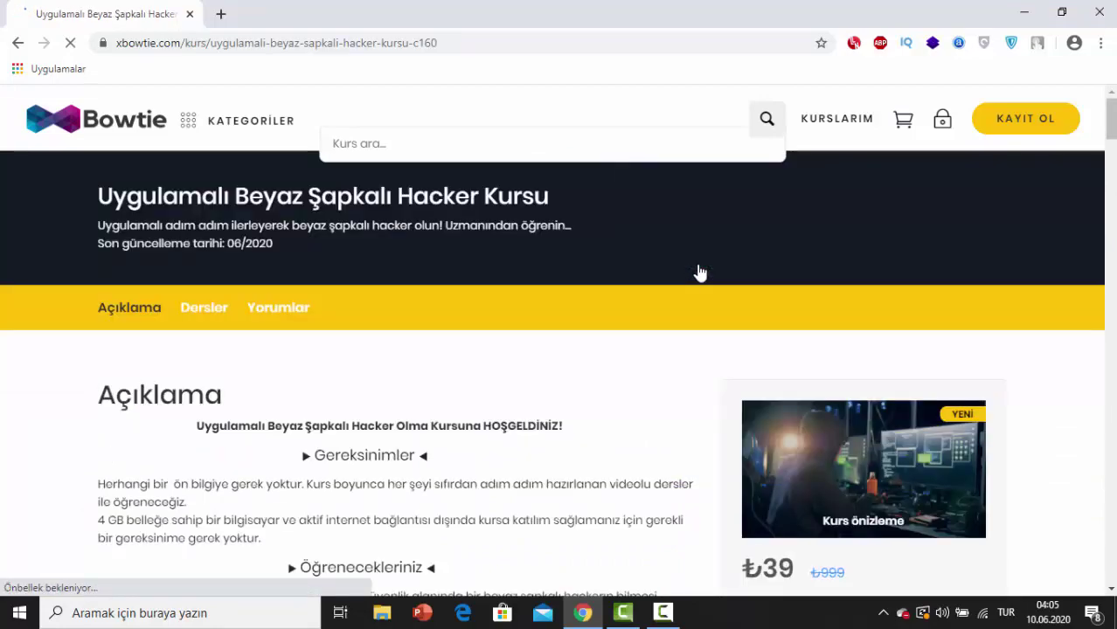
Expand the course's full lesson list, then go to the instructor's profile page
drag(1110, 118, 1112, 278)
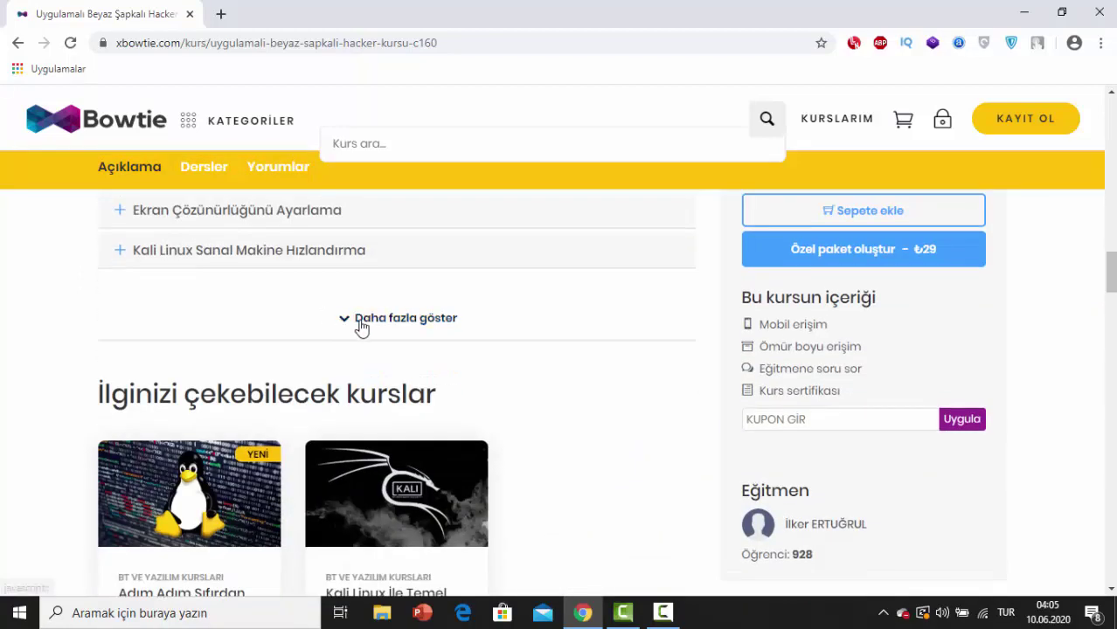
click(362, 320)
scroll(397, 375, down, 15)
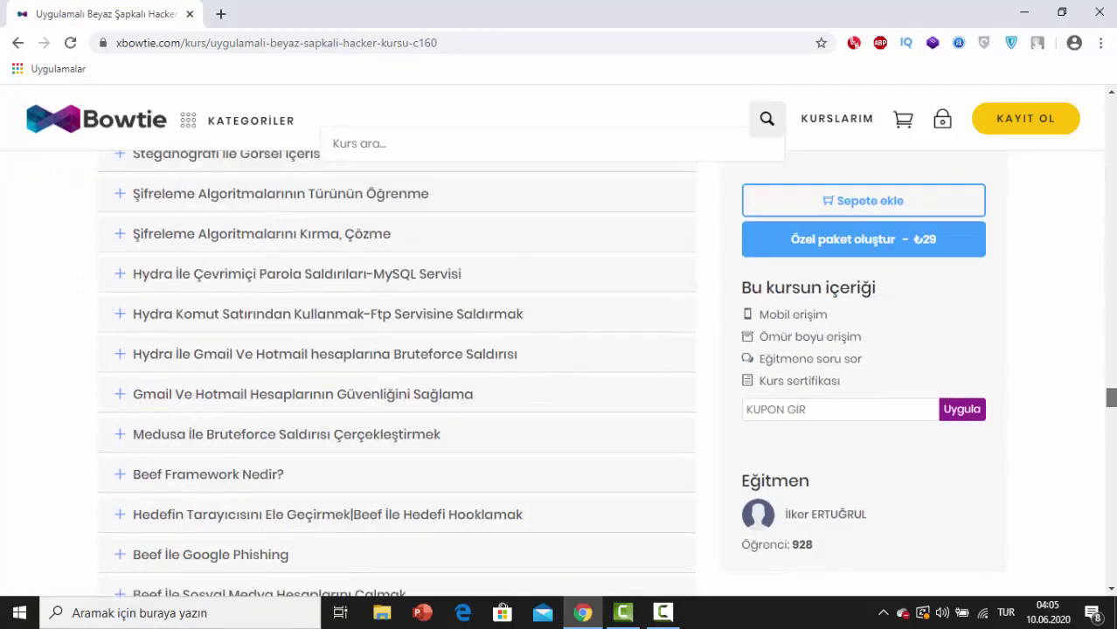
scroll(396, 376, up, 5)
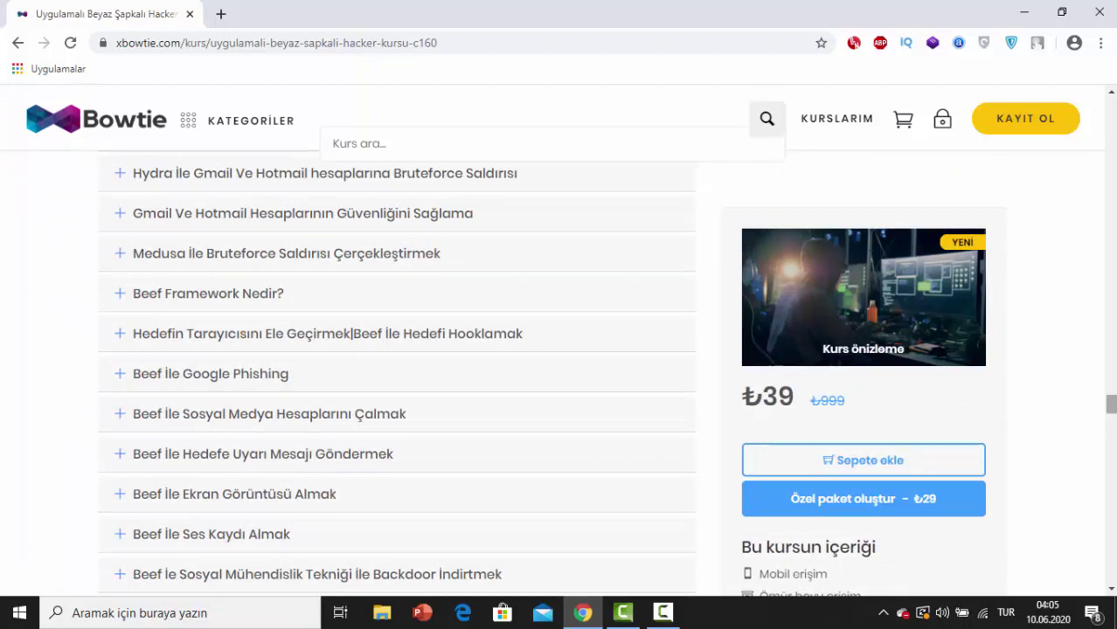
scroll(760, 564, down, 3)
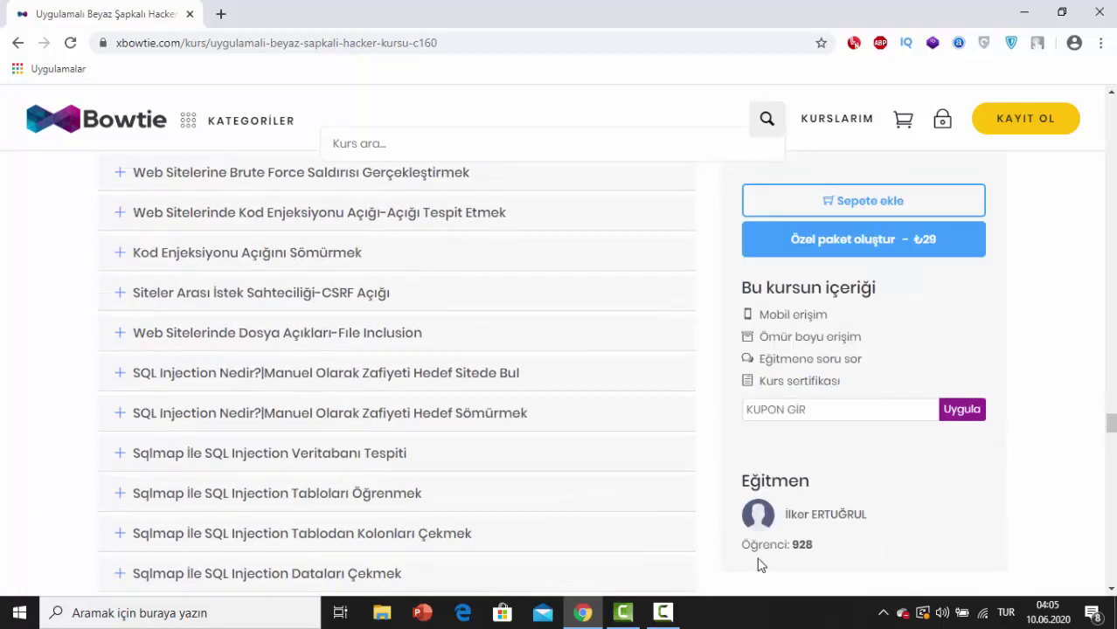
click(806, 523)
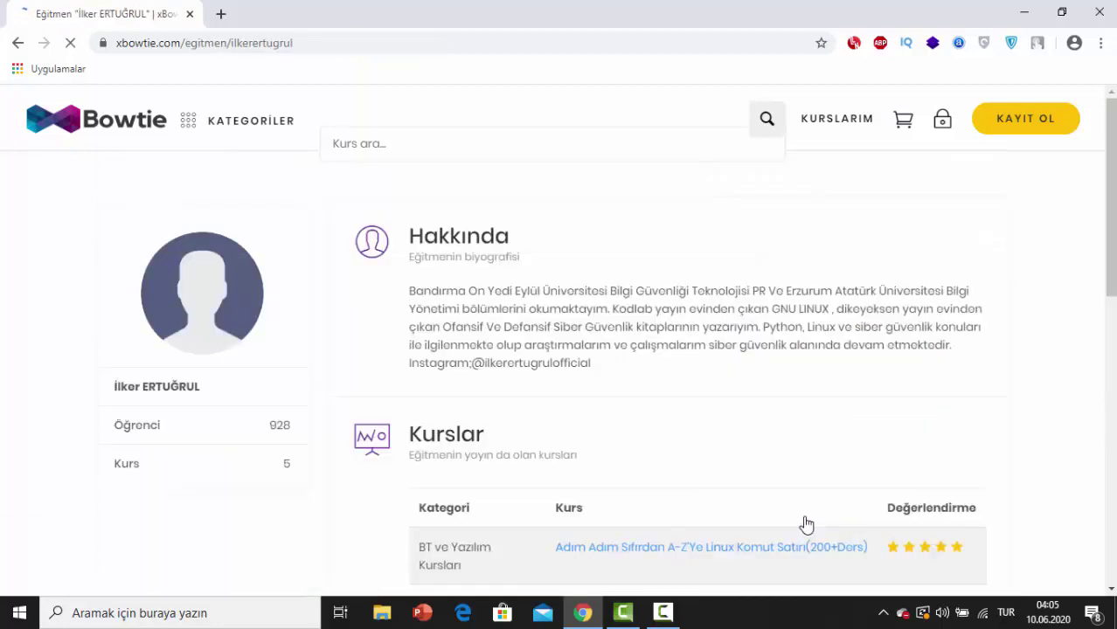
Look at the Termux course and return to the instructor's profile
scroll(514, 539, down, 3)
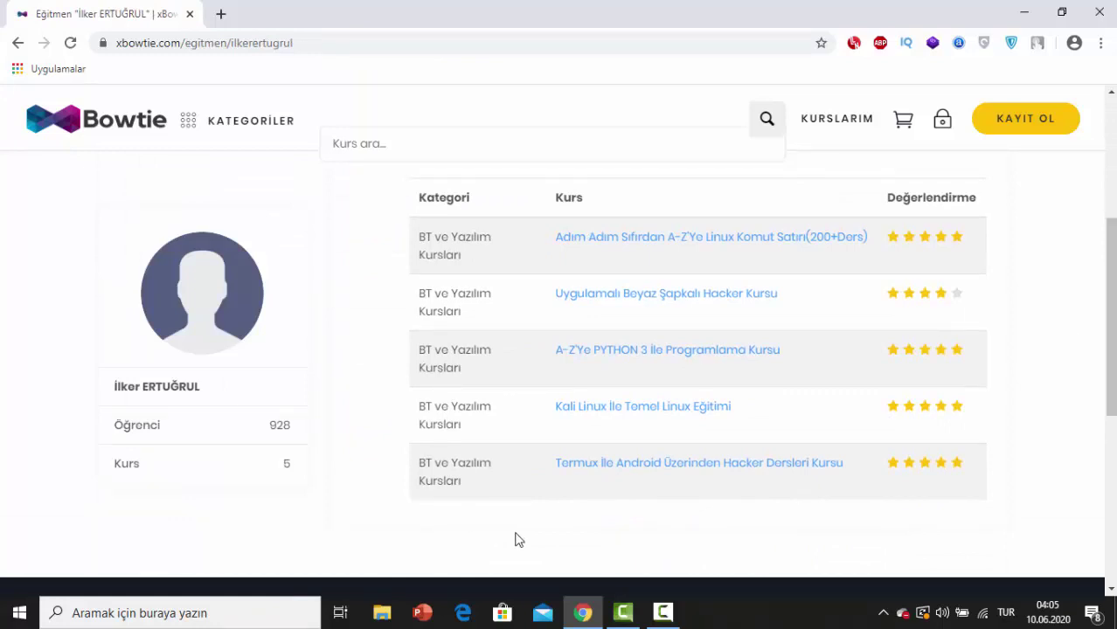
click(666, 470)
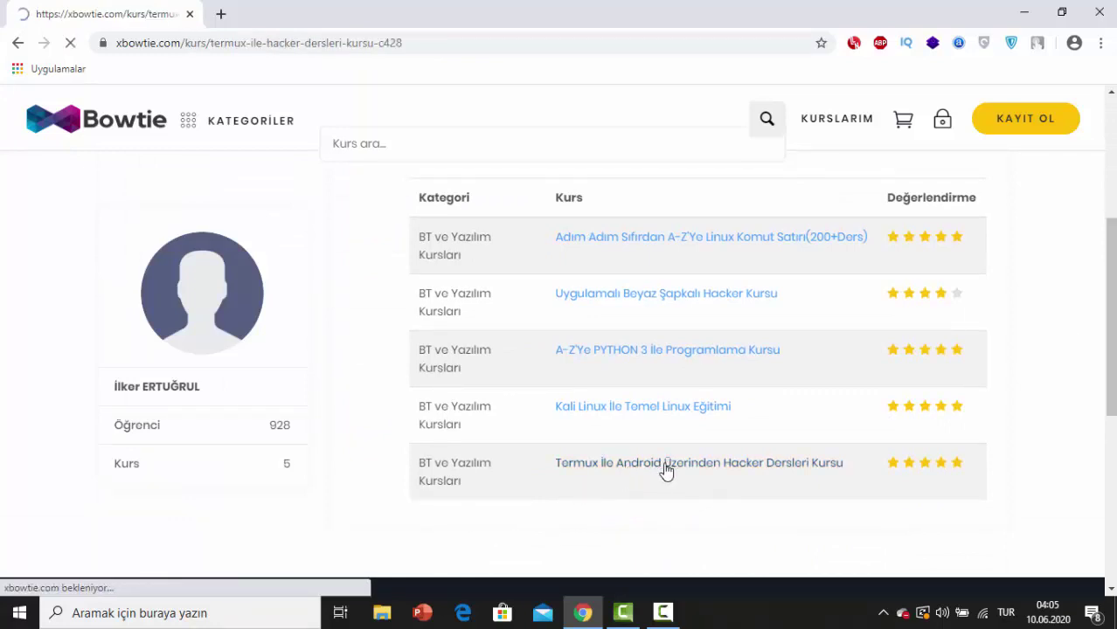
scroll(906, 479, down, 5)
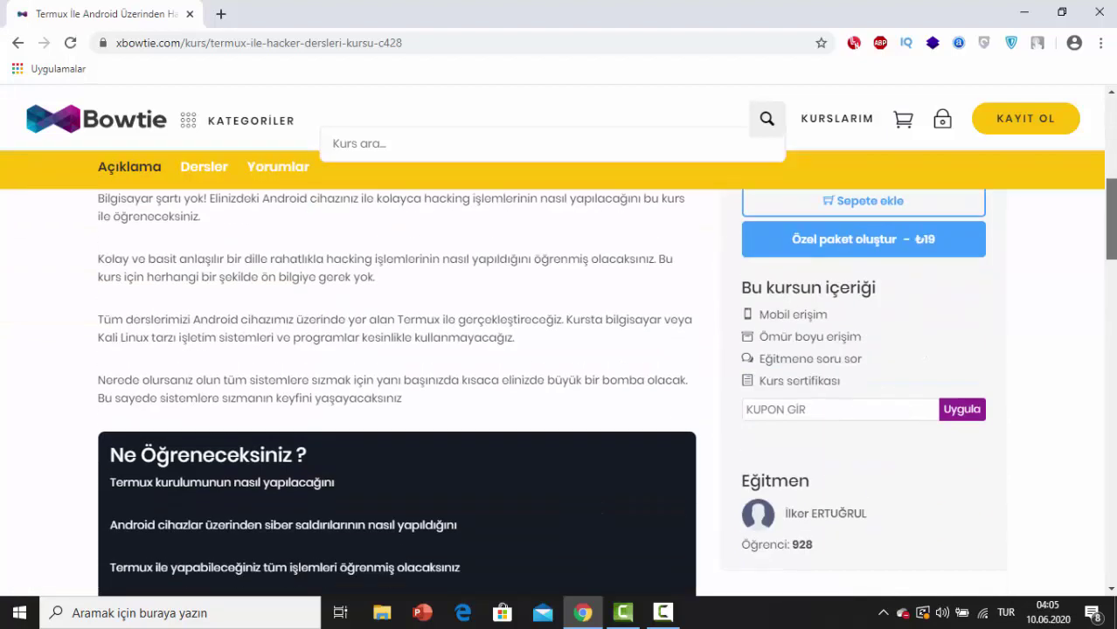
click(842, 500)
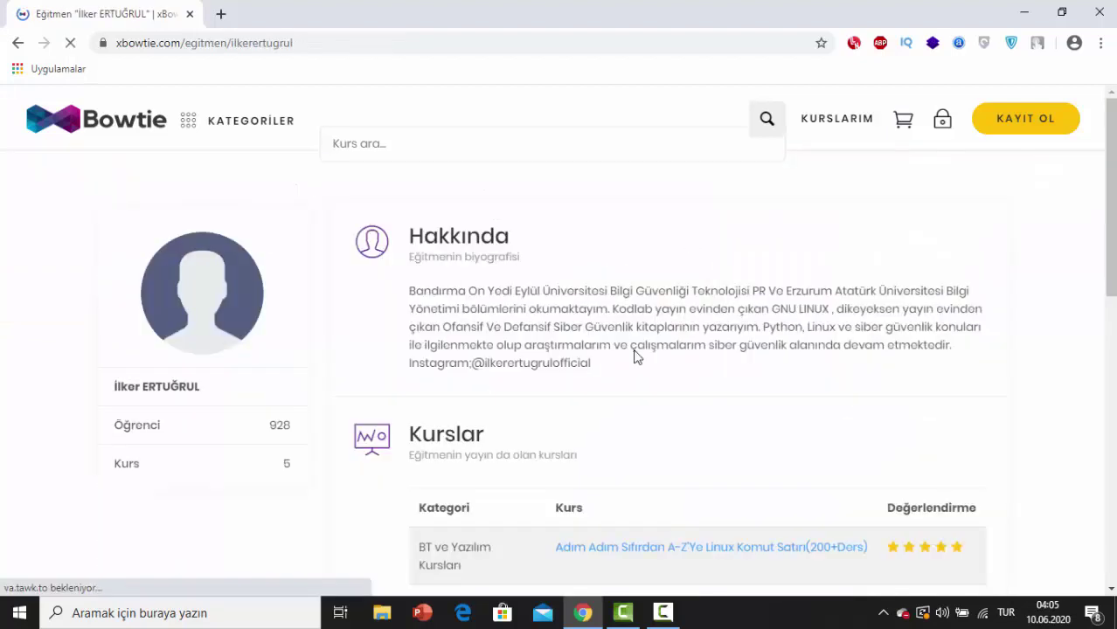
Open the Kali Linux İle Temel Linux Eğitimi course and read through its details
scroll(1045, 337, down, 4)
click(683, 356)
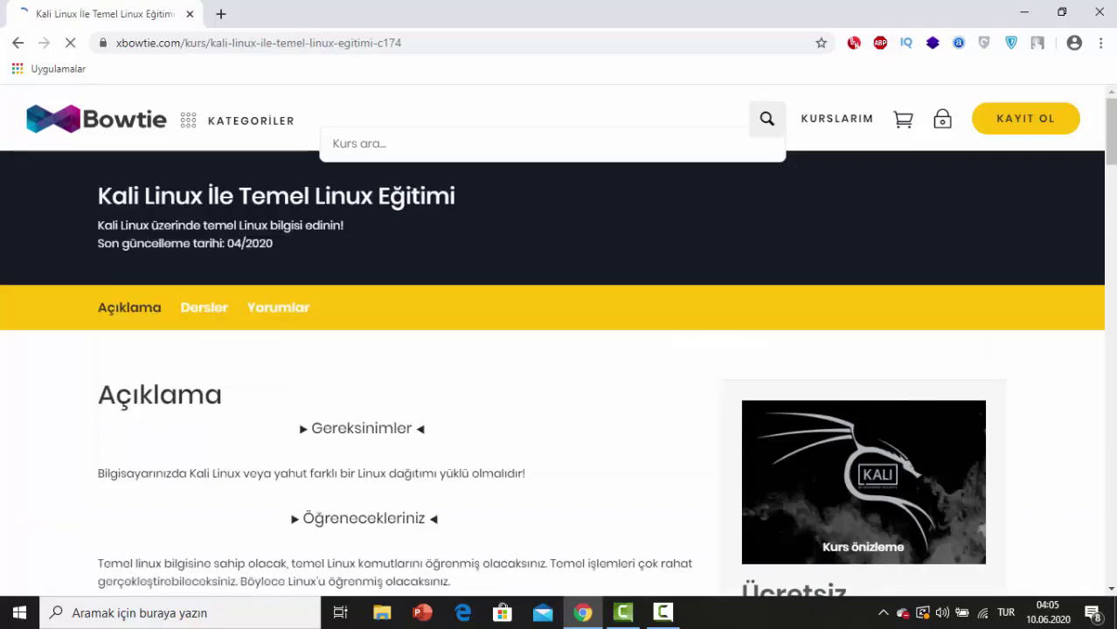
scroll(560, 349, down, 2)
scroll(554, 254, up, 2)
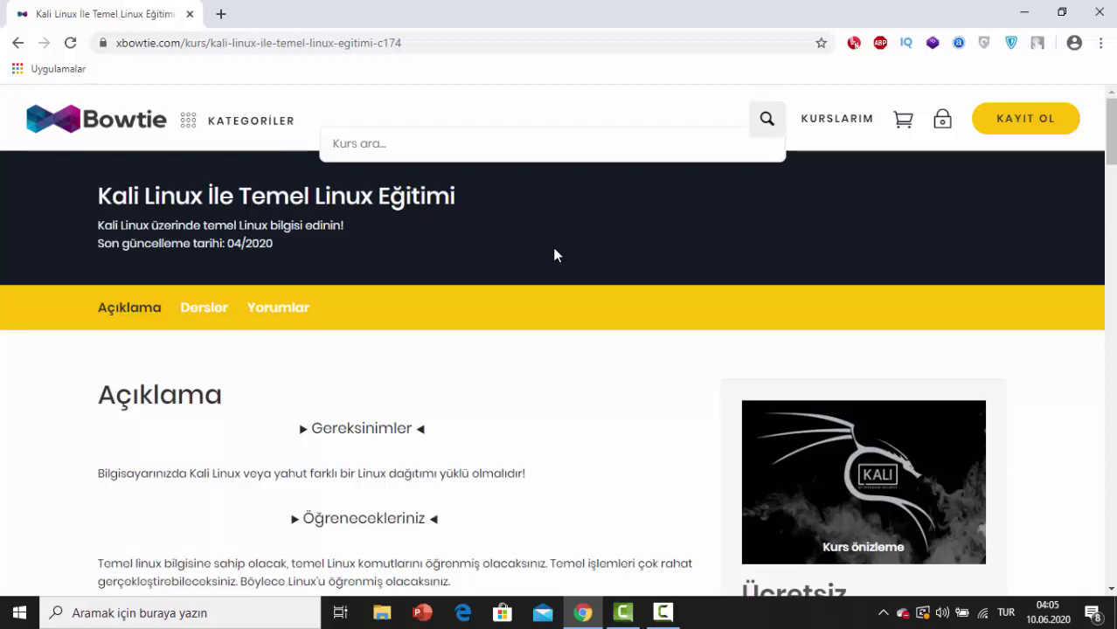
scroll(626, 215, down, 3)
scroll(397, 192, up, 3)
Search the site's courses for 'kali linux' and open Kali Linux İle Temel Linux Eğitimi
click(367, 136)
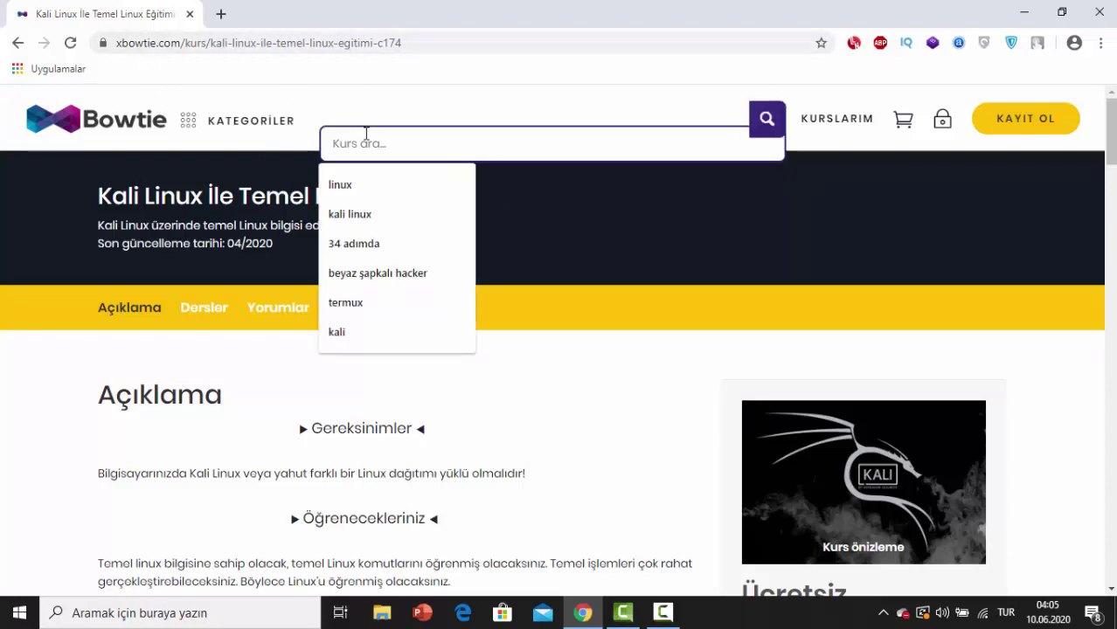
text(kali linux)
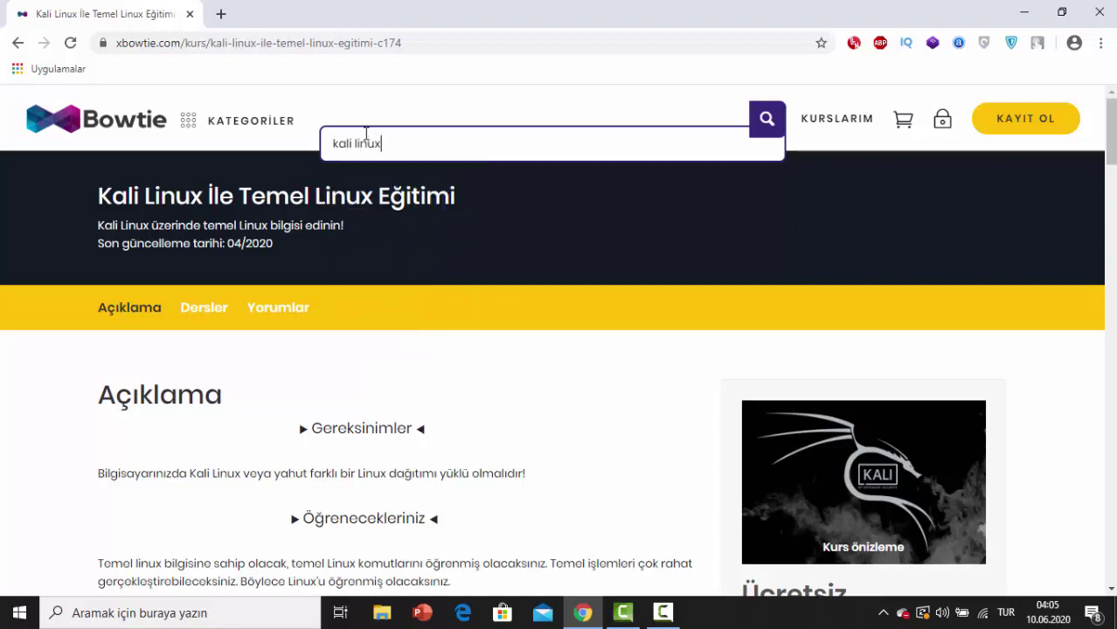
key(Return)
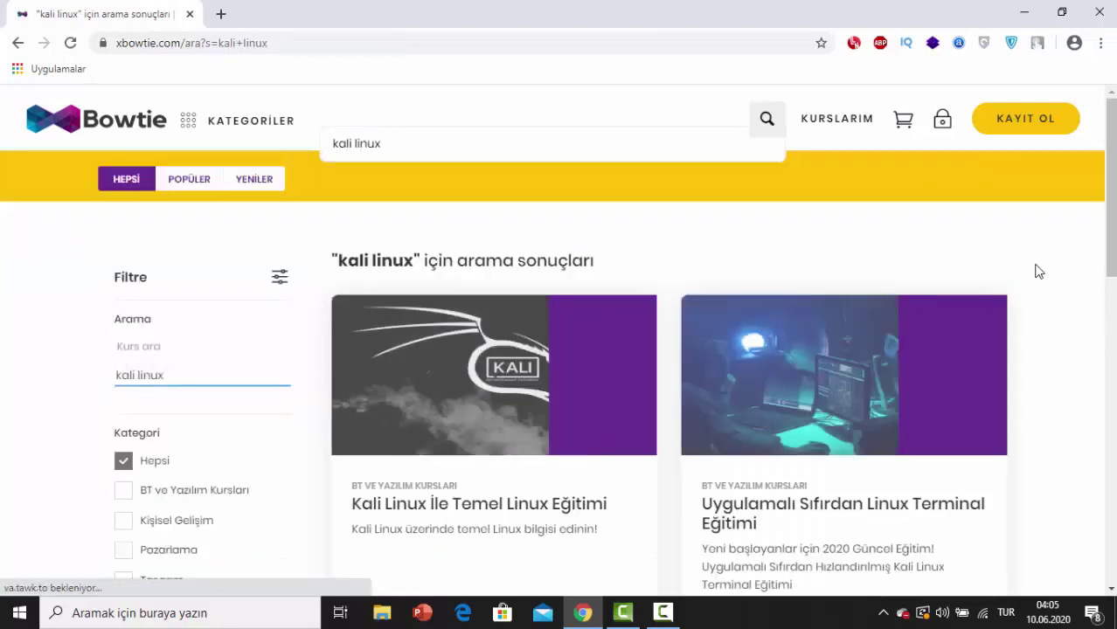
scroll(557, 270, down, 2)
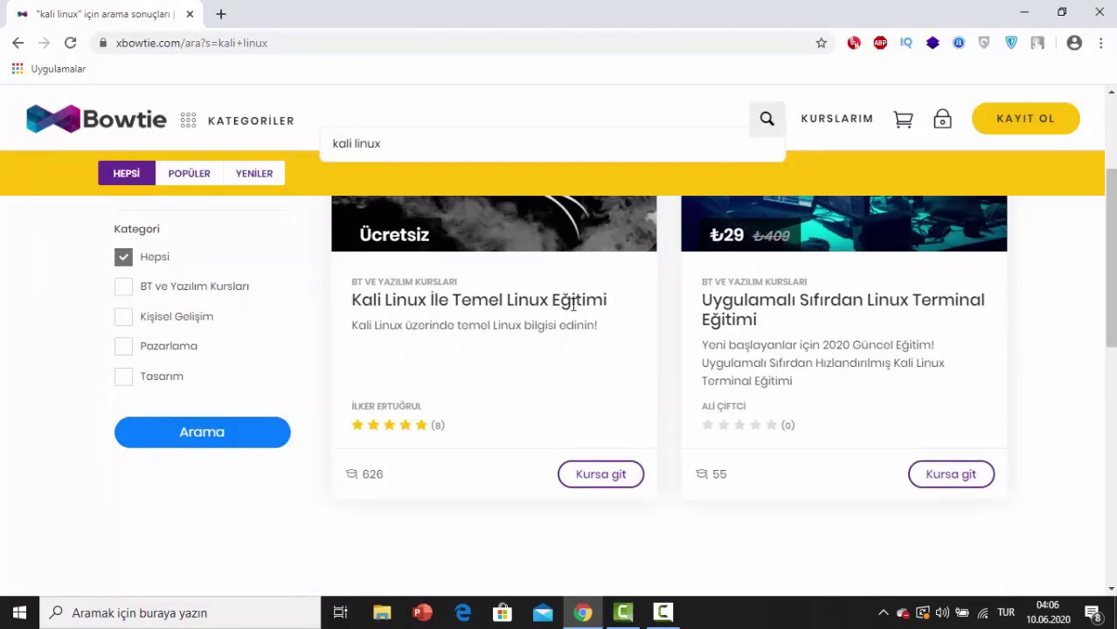
click(550, 251)
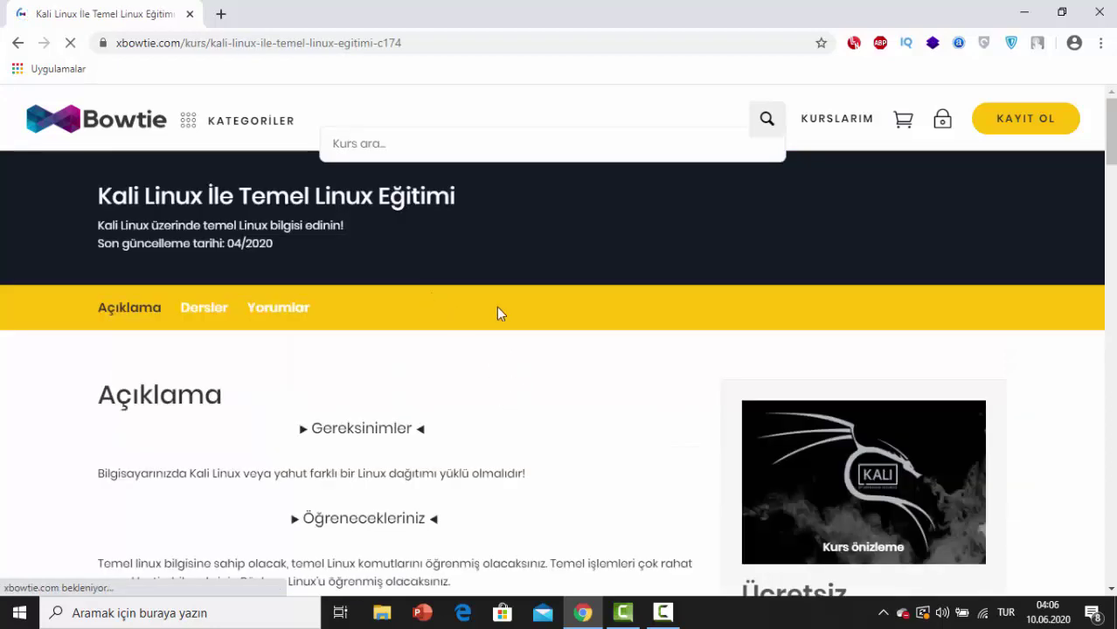
Expand the course's full lesson list, then replace the course tab with a blank tab
click(1113, 253)
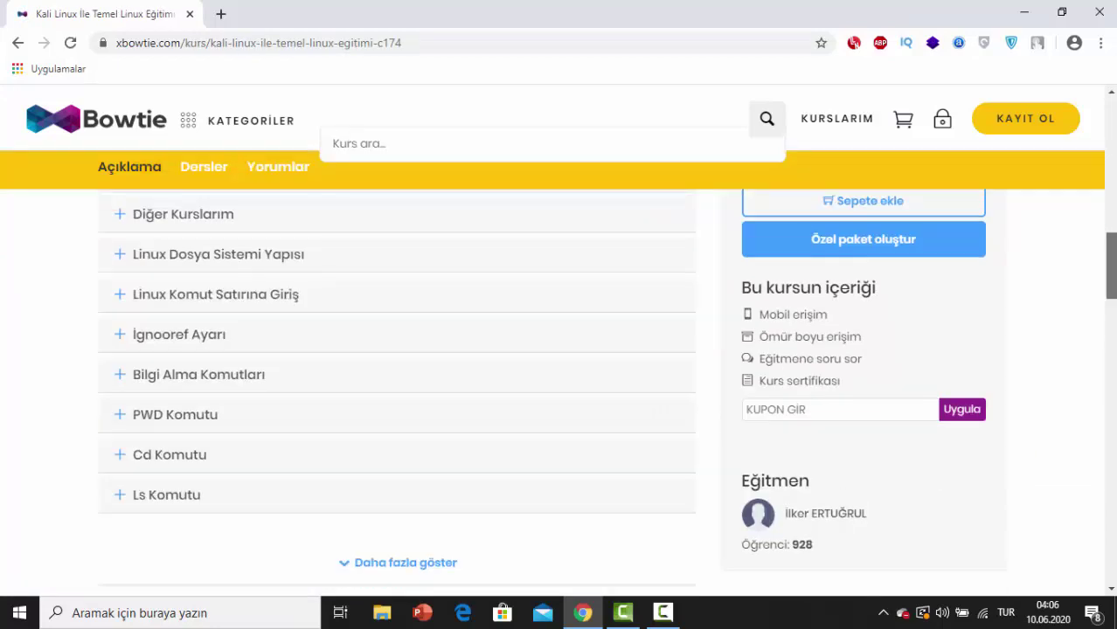
scroll(910, 246, up, 3)
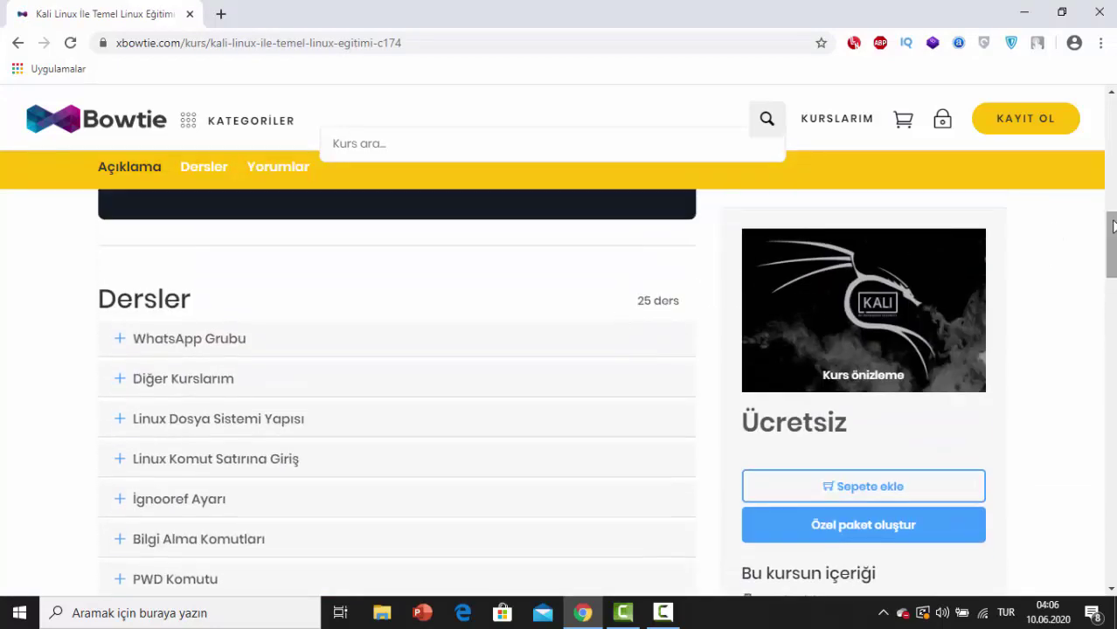
drag(1112, 227, 1112, 266)
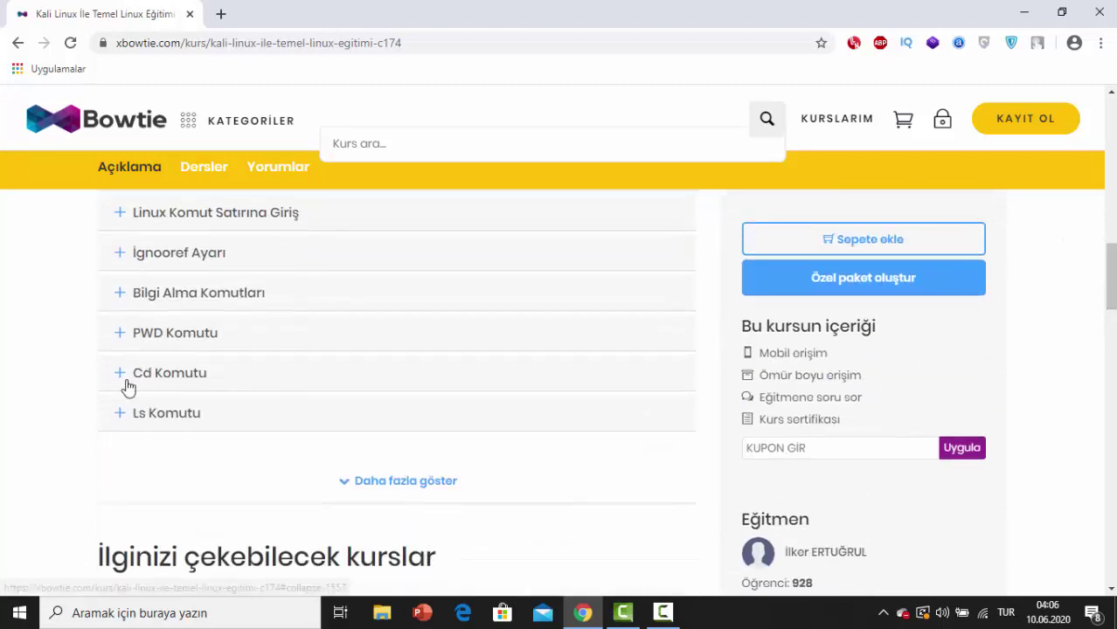
click(385, 482)
drag(1112, 252, 1112, 290)
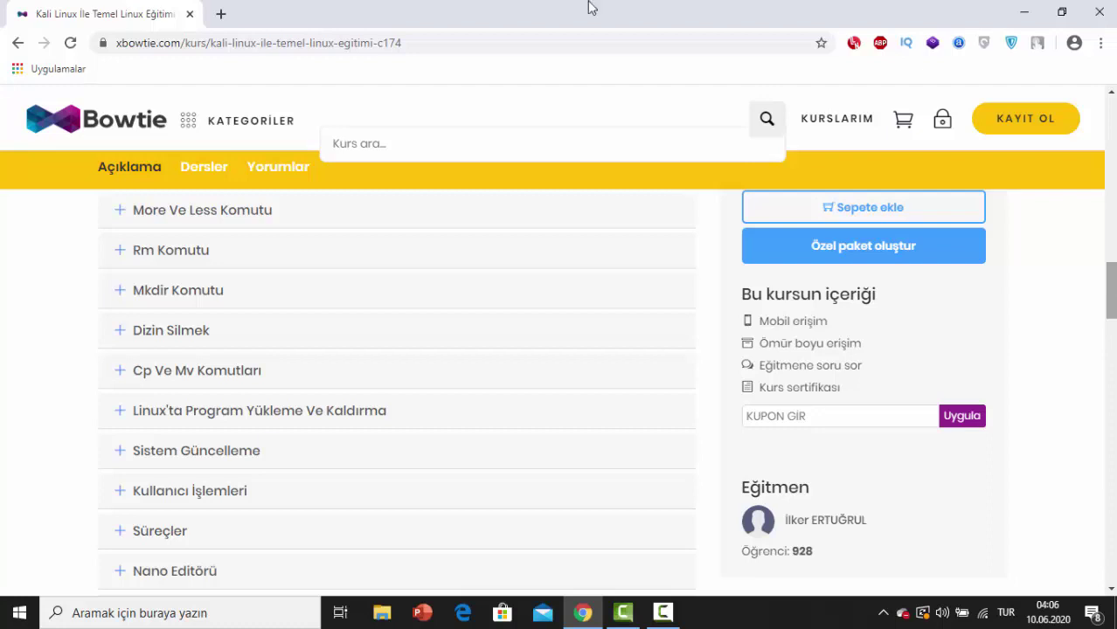
click(221, 14)
click(189, 14)
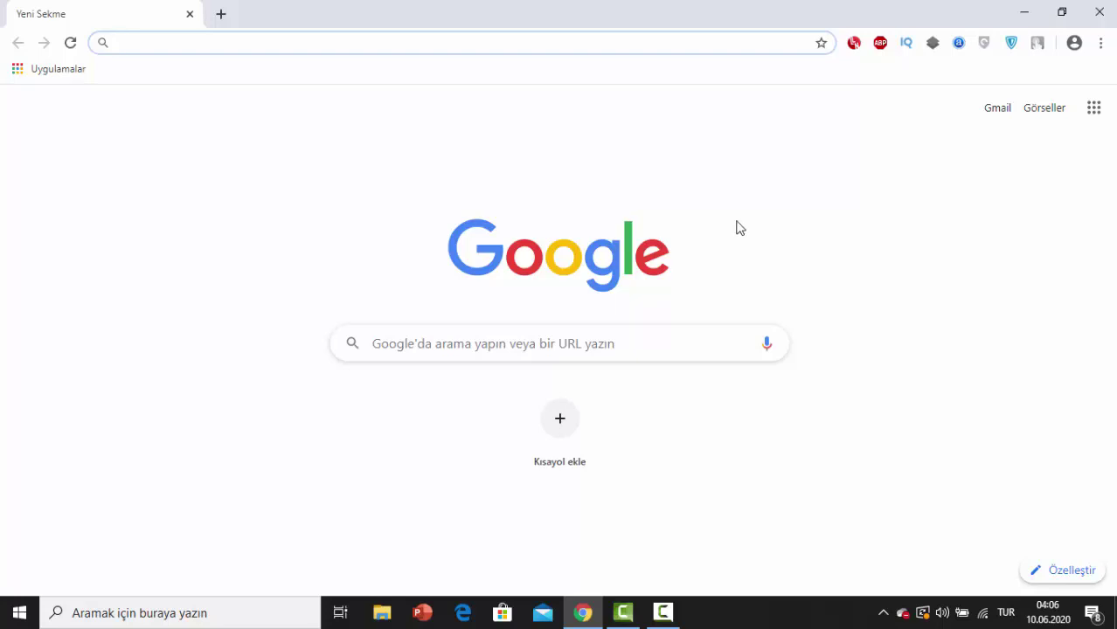
Search Google for 'kali linux download'
click(495, 38)
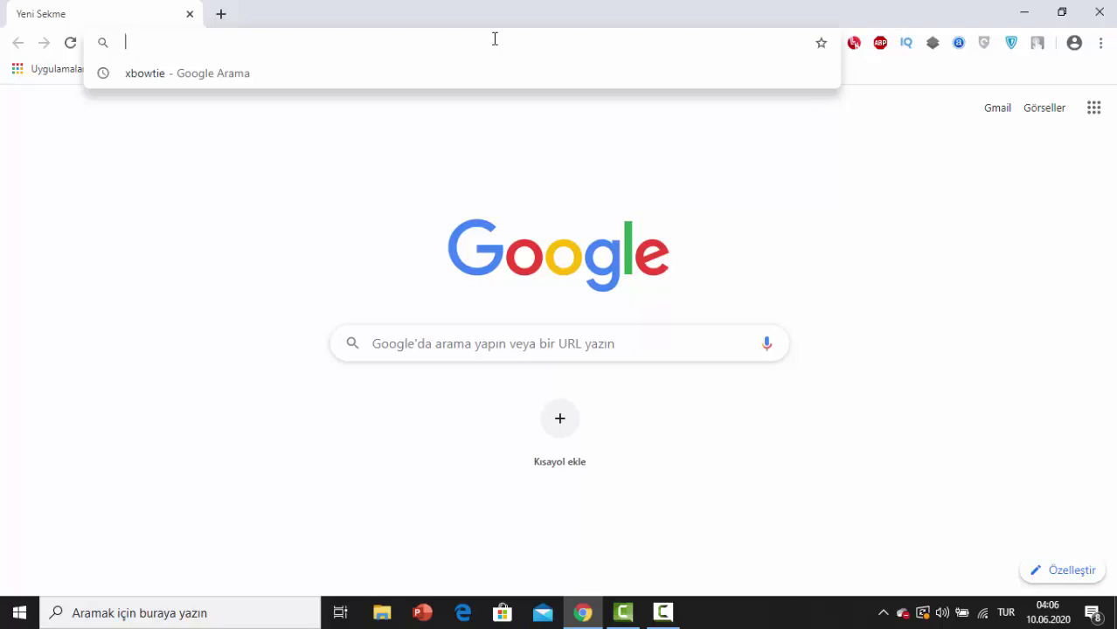
text(kali)
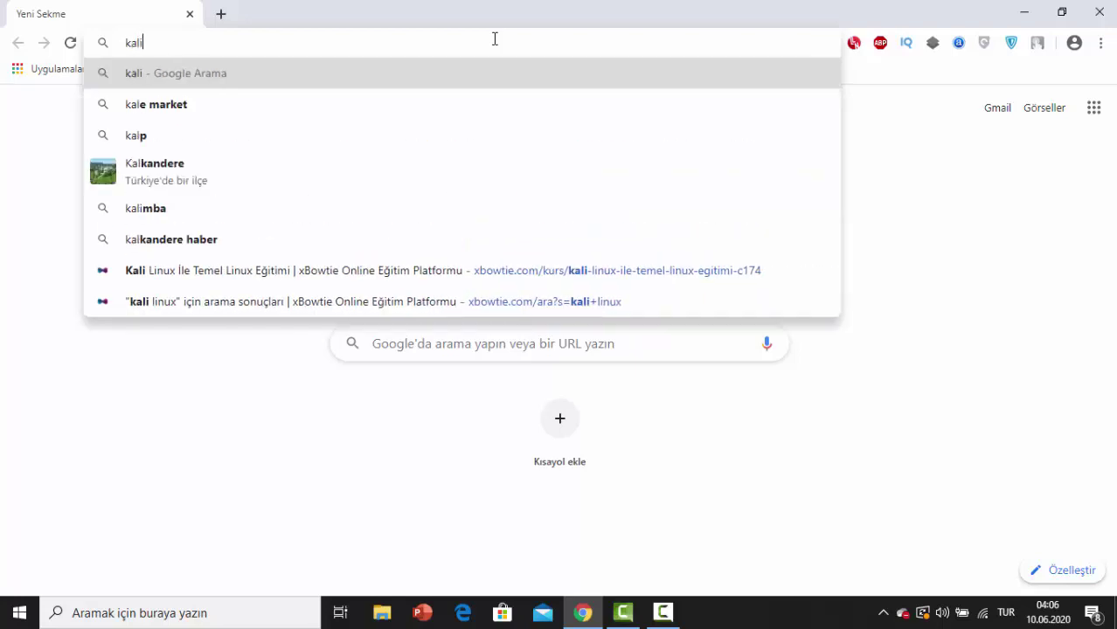
text( linux downl)
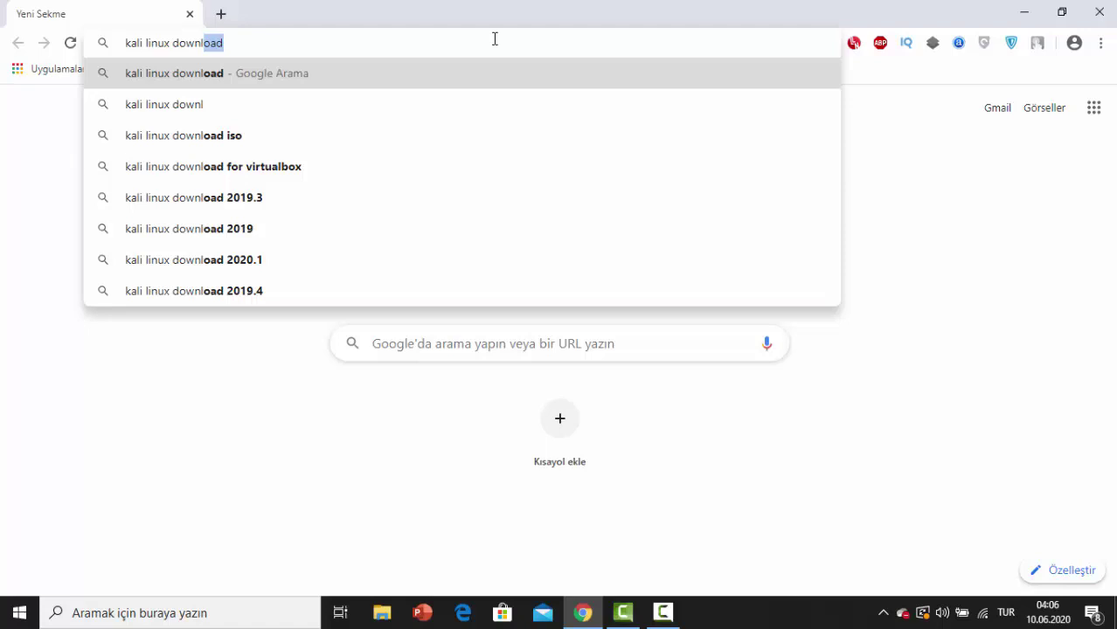
key(Return)
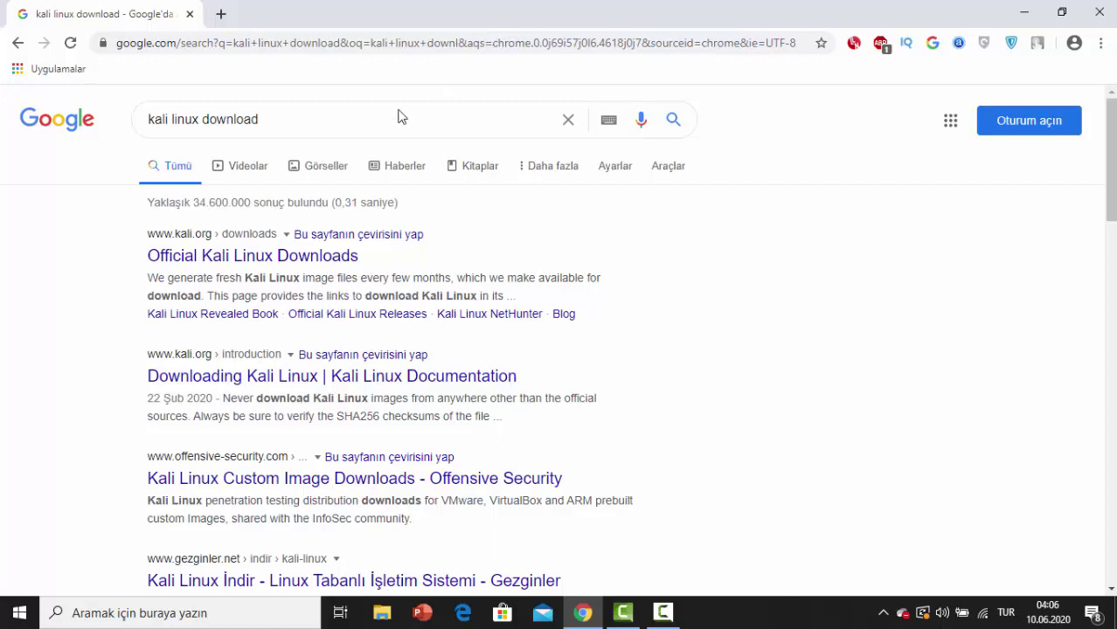
Open kali.org's Official Kali Linux Downloads page and scroll through the 2020.2 image table
click(156, 259)
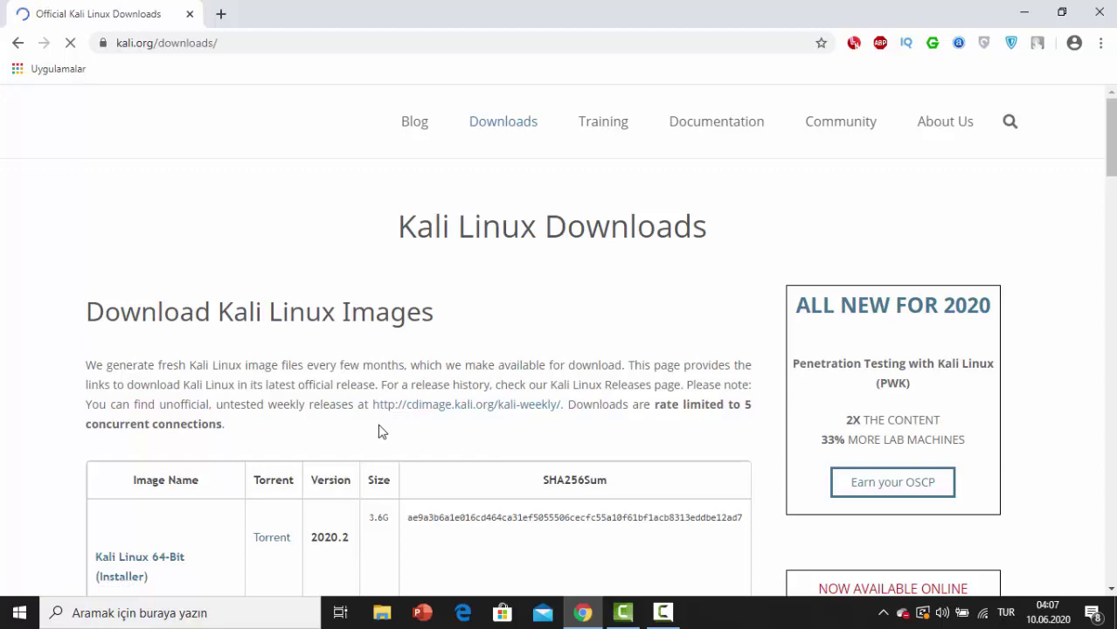
scroll(560, 350, down, 2)
scroll(560, 350, down, 2)
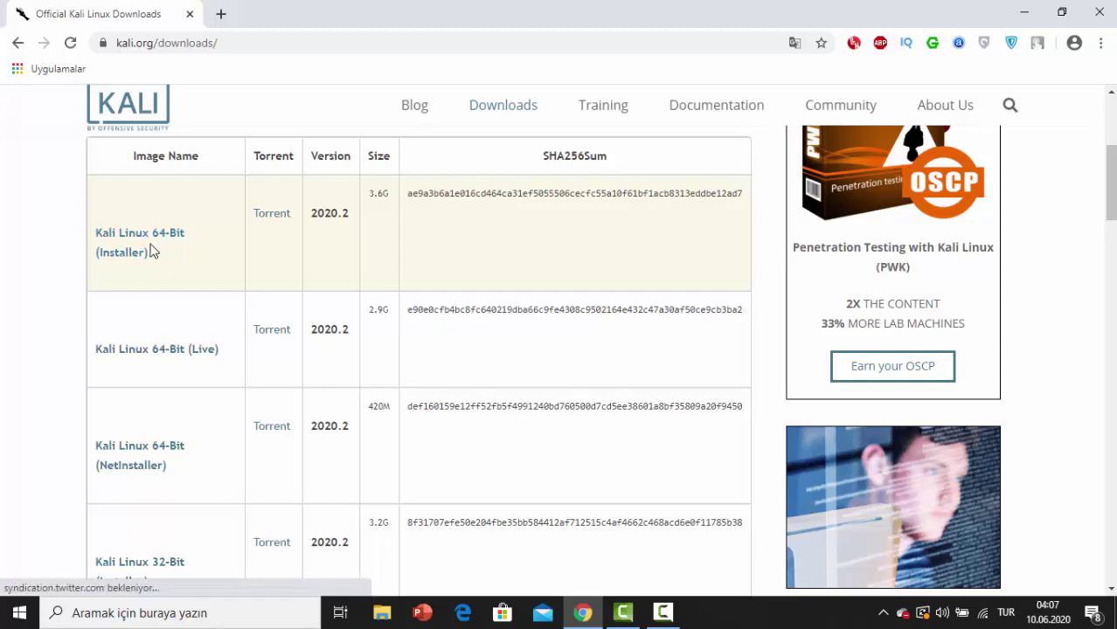
drag(1110, 198, 1110, 260)
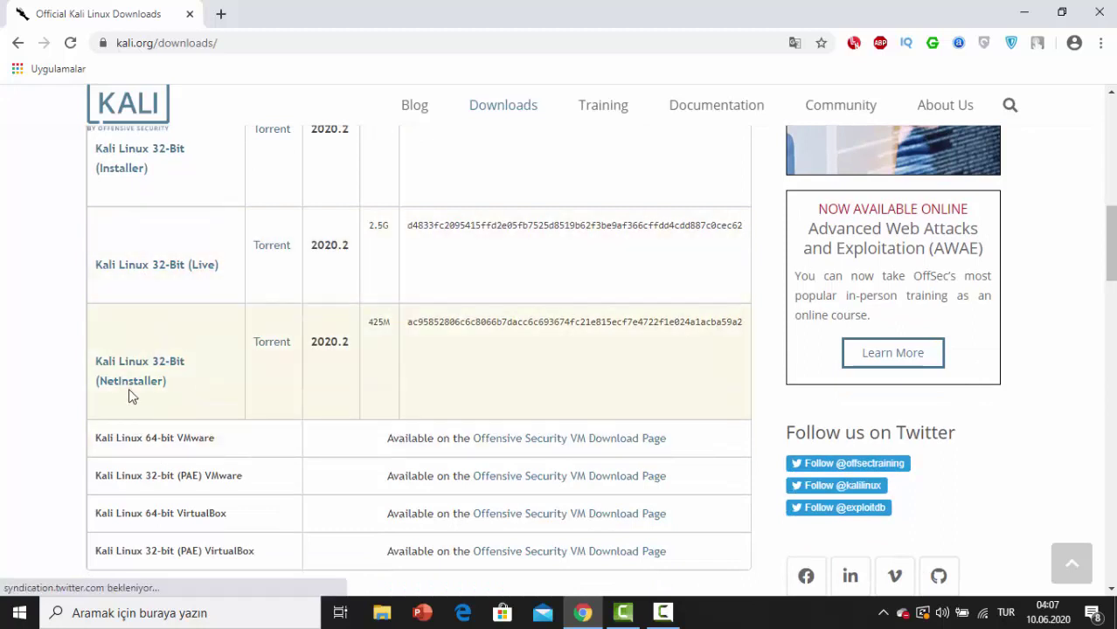
drag(1110, 243, 1110, 224)
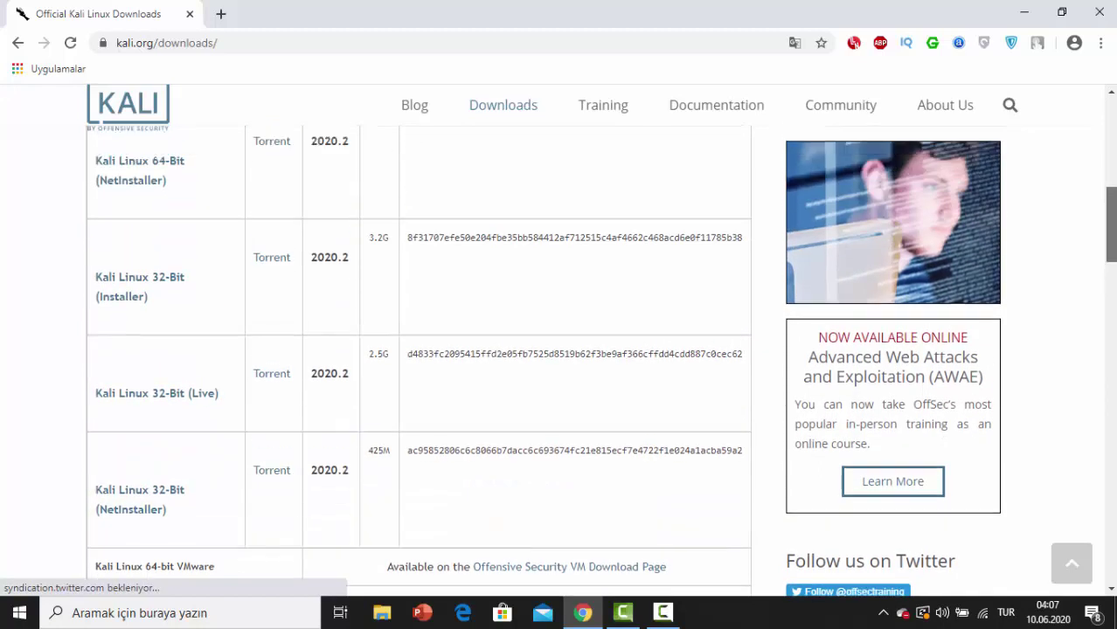
scroll(348, 242, up, 1)
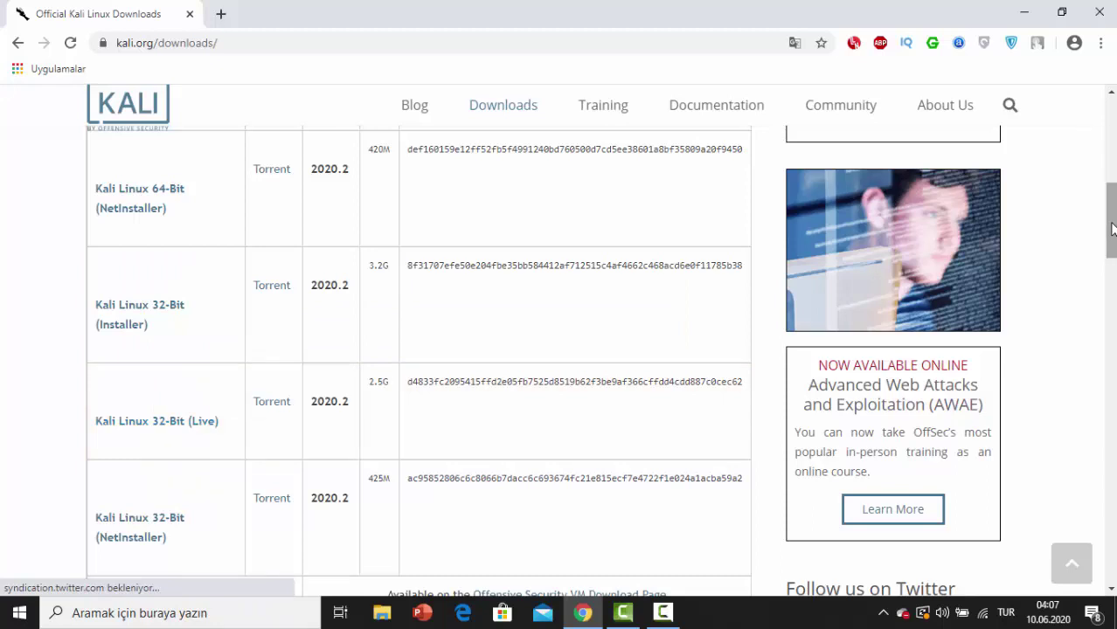
scroll(261, 294, up, 4)
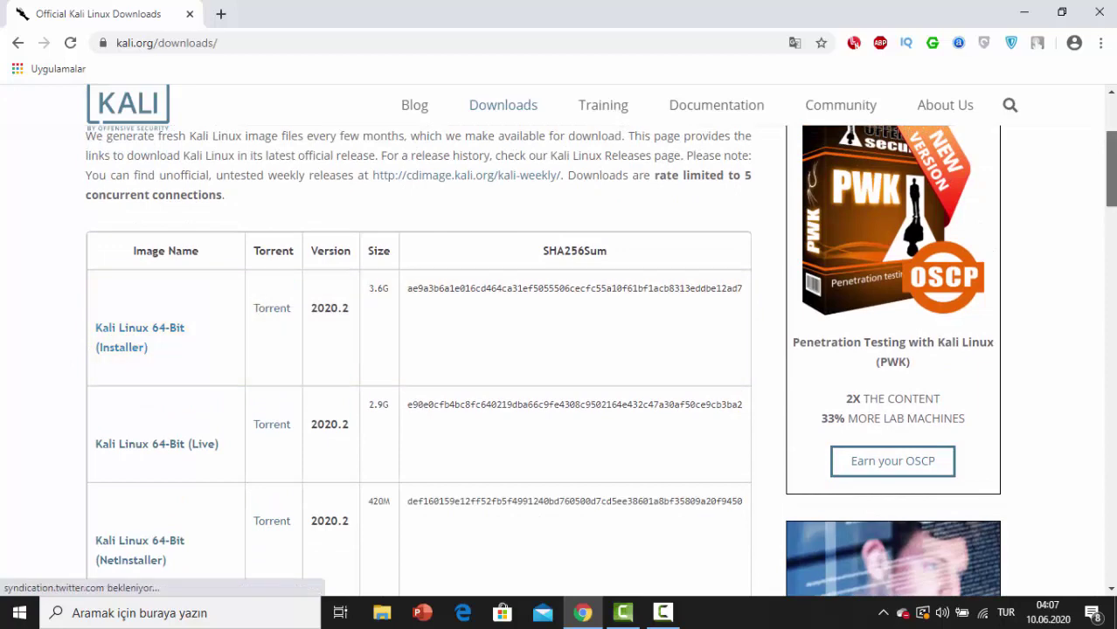
drag(1110, 171, 1110, 249)
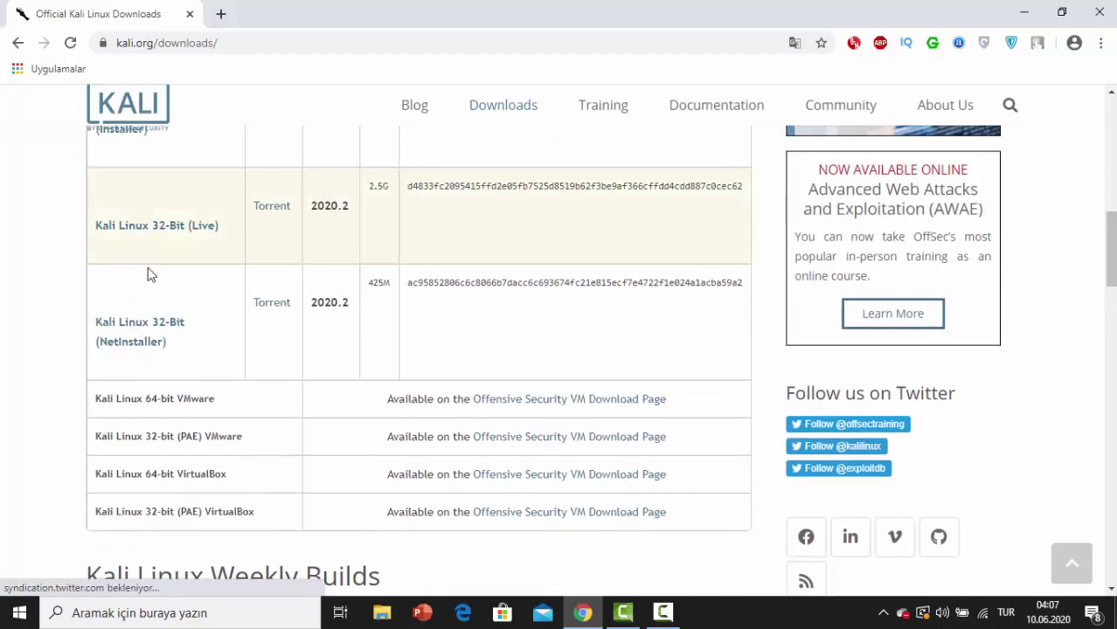
scroll(175, 249, up, 2)
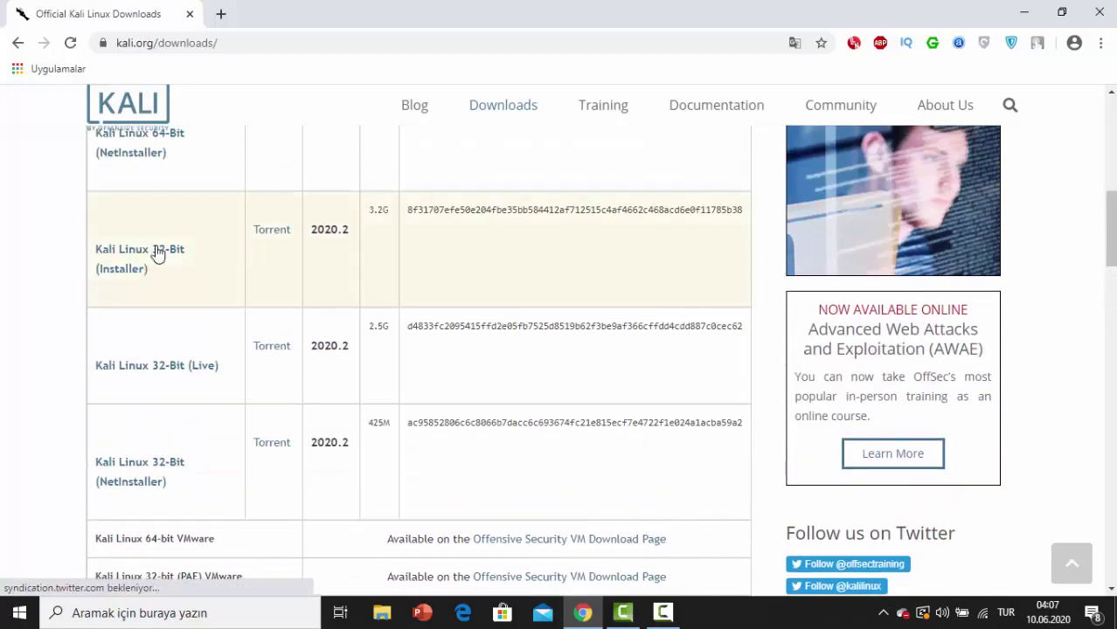
drag(1110, 210, 1110, 244)
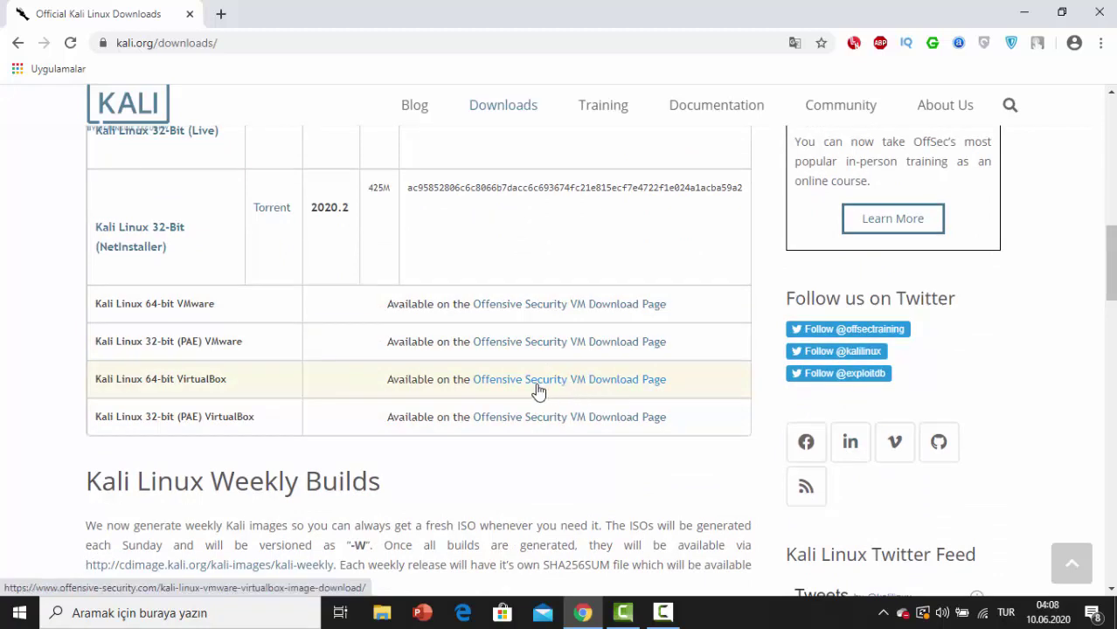
double_click(231, 348)
click(277, 350)
drag(1111, 293, 1112, 203)
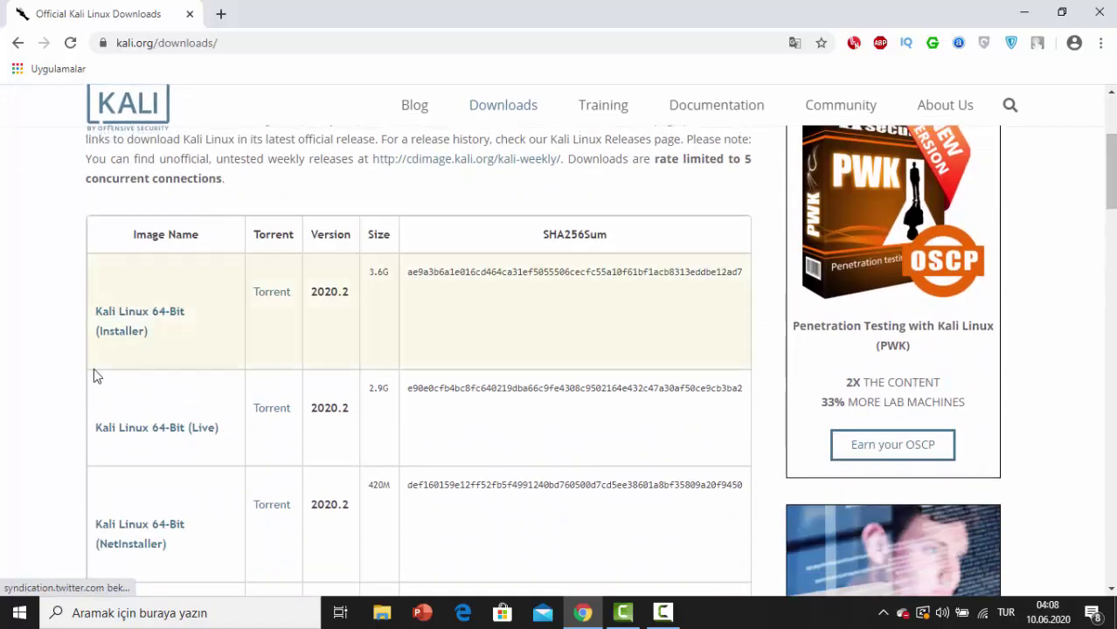
Start and cancel the Kali Linux 2020.2 64-bit installer download, then open a new tab
click(155, 318)
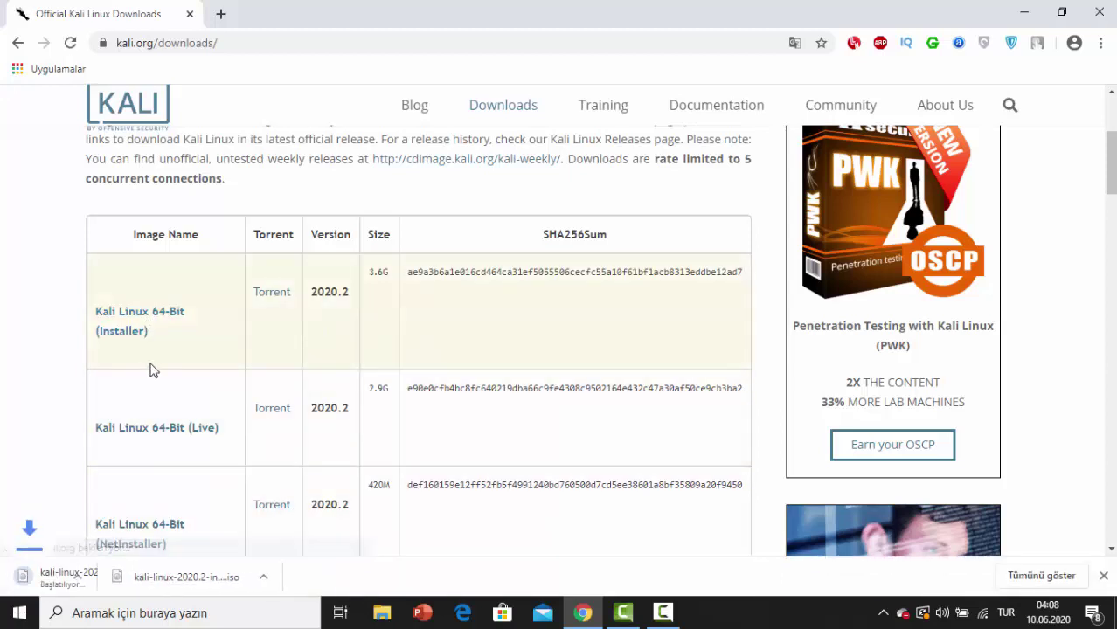
click(170, 578)
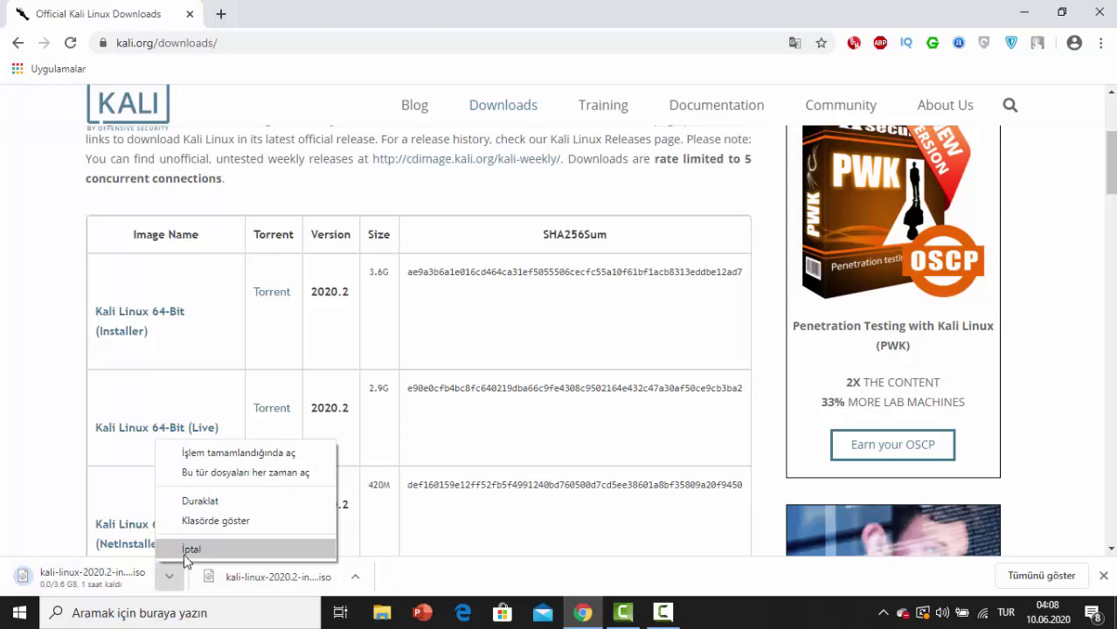
click(184, 554)
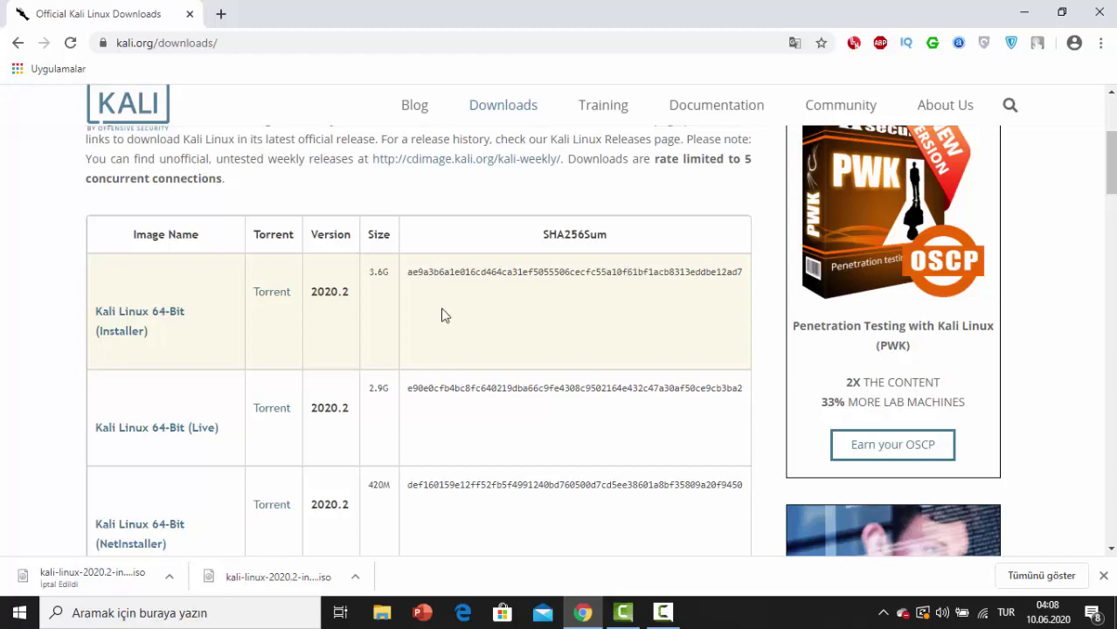
drag(311, 293, 354, 293)
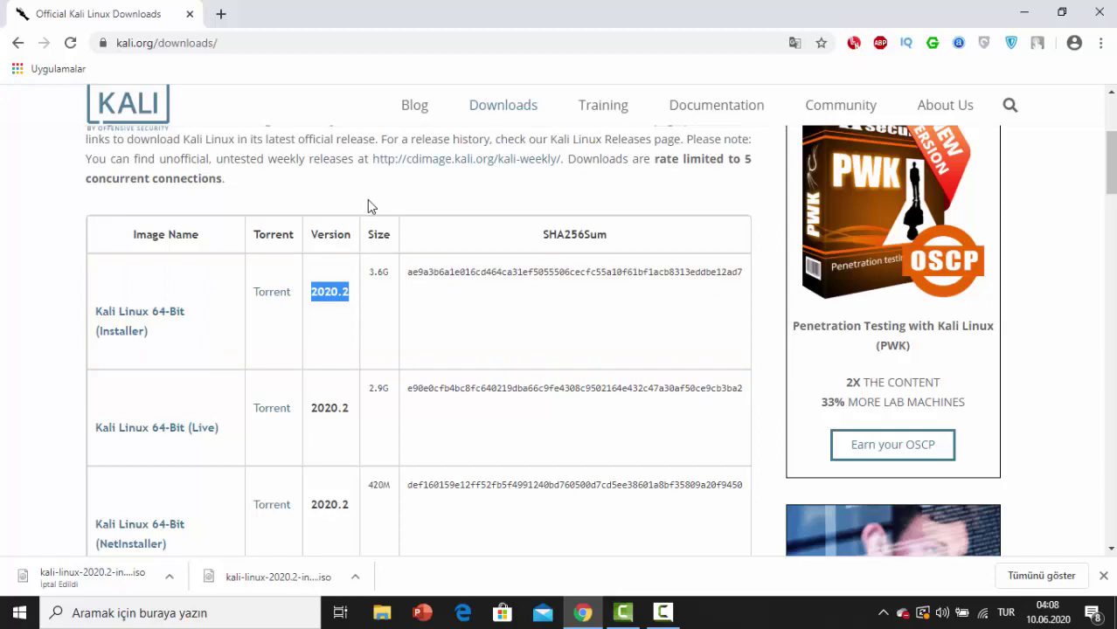
click(221, 13)
Search Google for 'kali linux download 2019.2'
text(kali l)
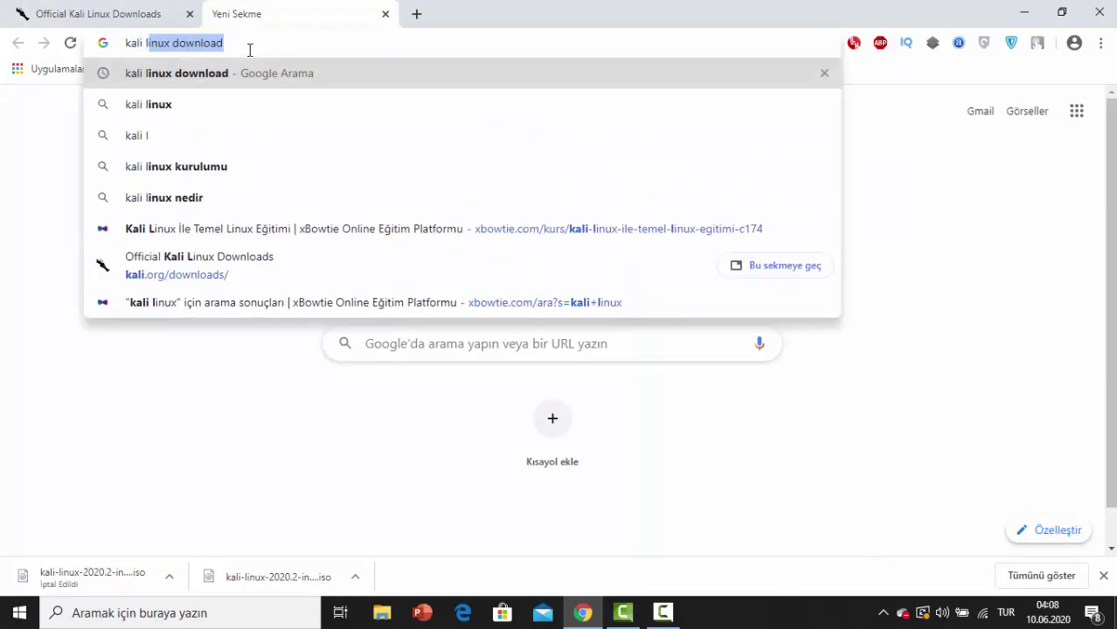
text(inux)
key(BackSpace)
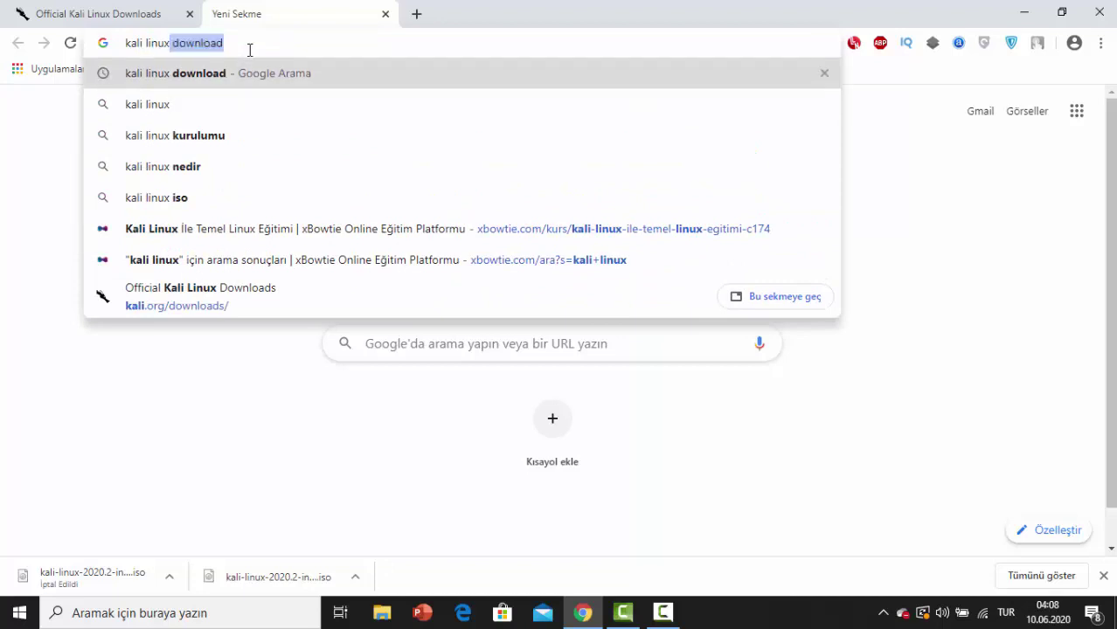
text(download)
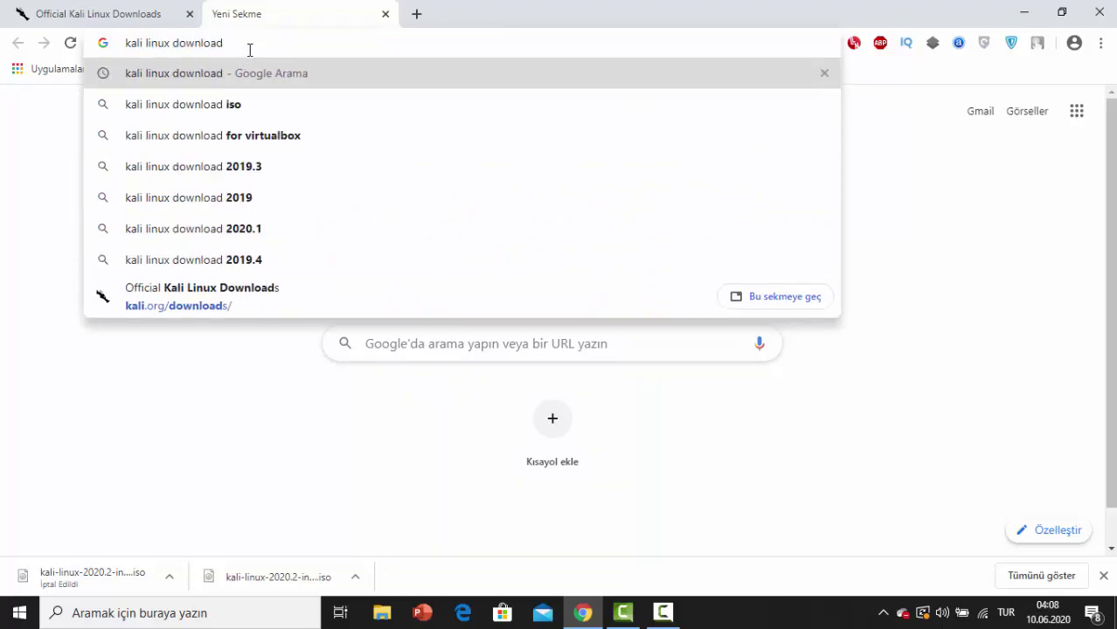
text( 2019.)
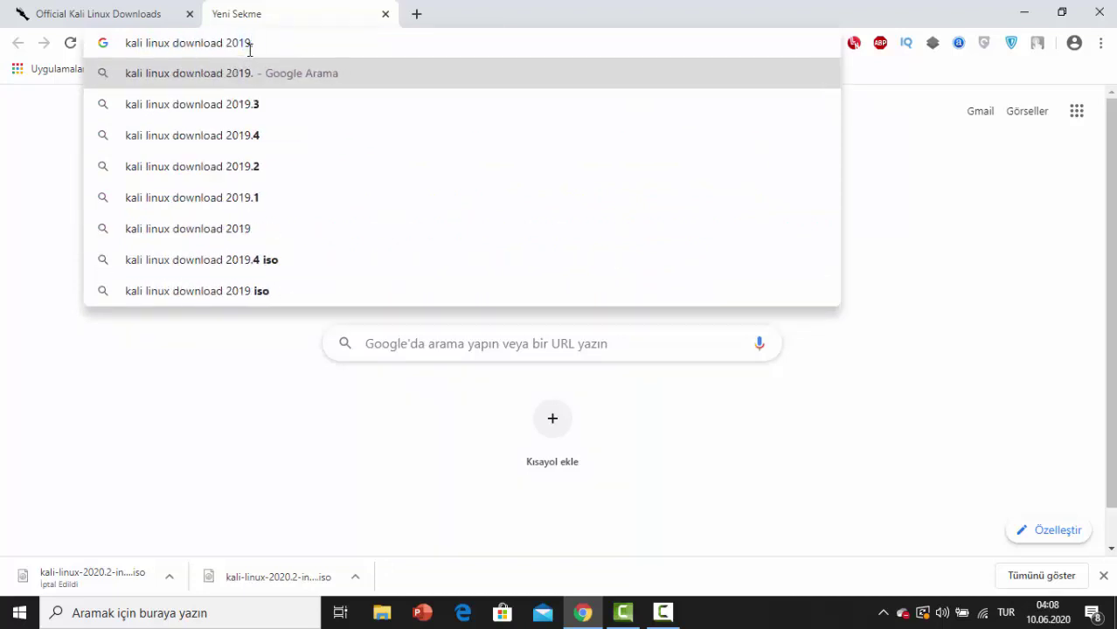
text(2)
key(Return)
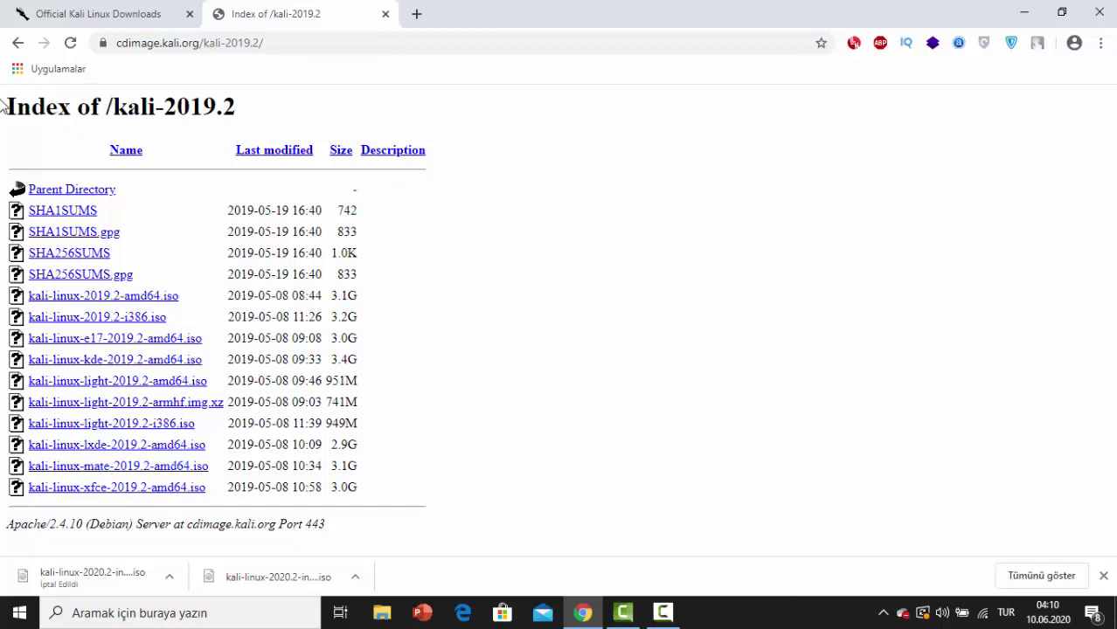
Highlight the kali-2019.2 heading, the amd64 and i386 ISO names, and the kde ISO's 3.4G size
drag(4, 103, 252, 100)
click(264, 103)
drag(166, 107, 238, 107)
click(238, 106)
drag(185, 298, 40, 300)
drag(184, 316, 105, 317)
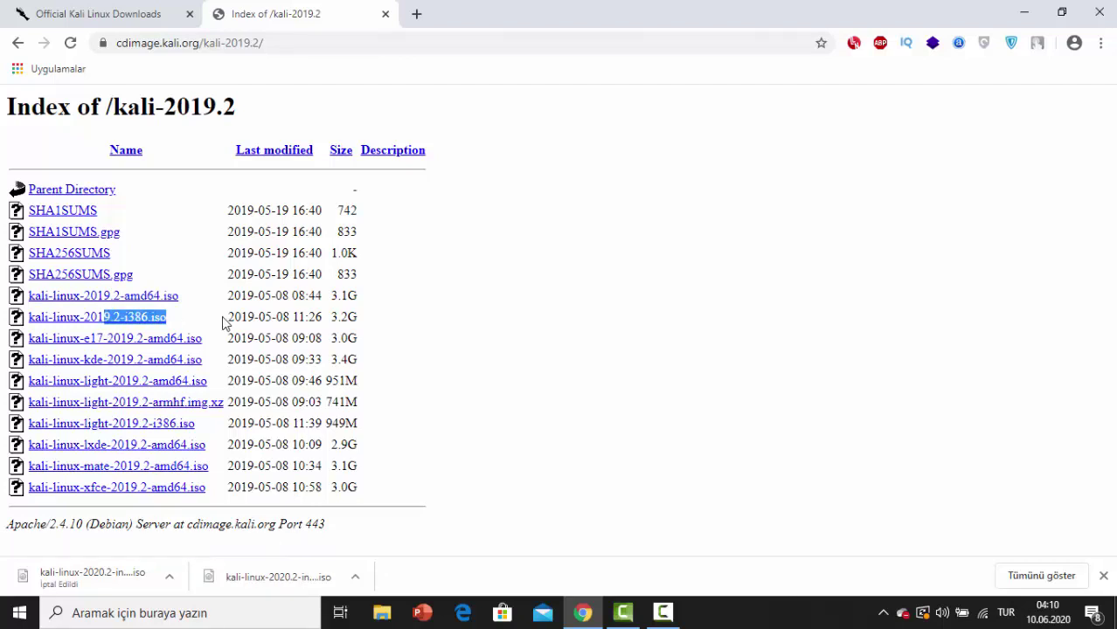
click(479, 360)
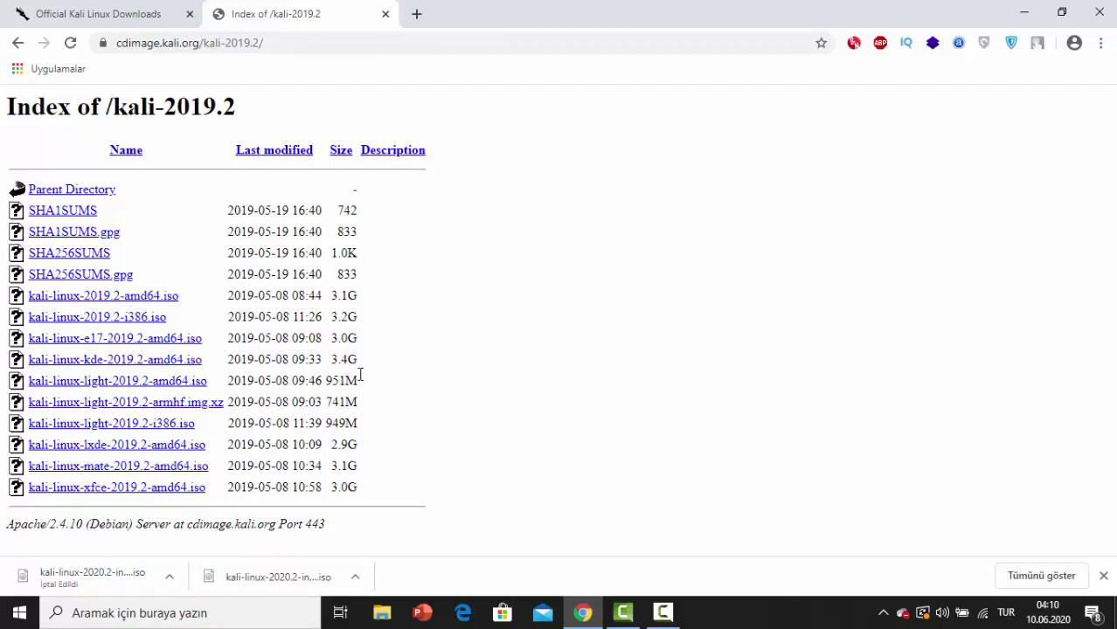
drag(379, 364, 121, 365)
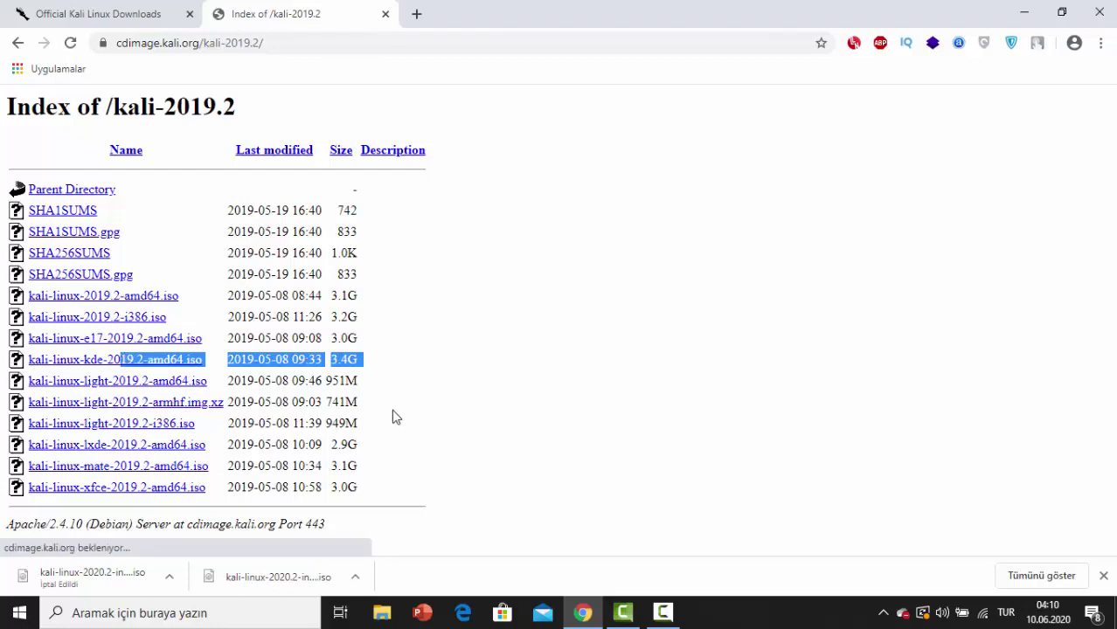
Cancel the kde ISO download and highlight the light ISO's 951M size
click(169, 576)
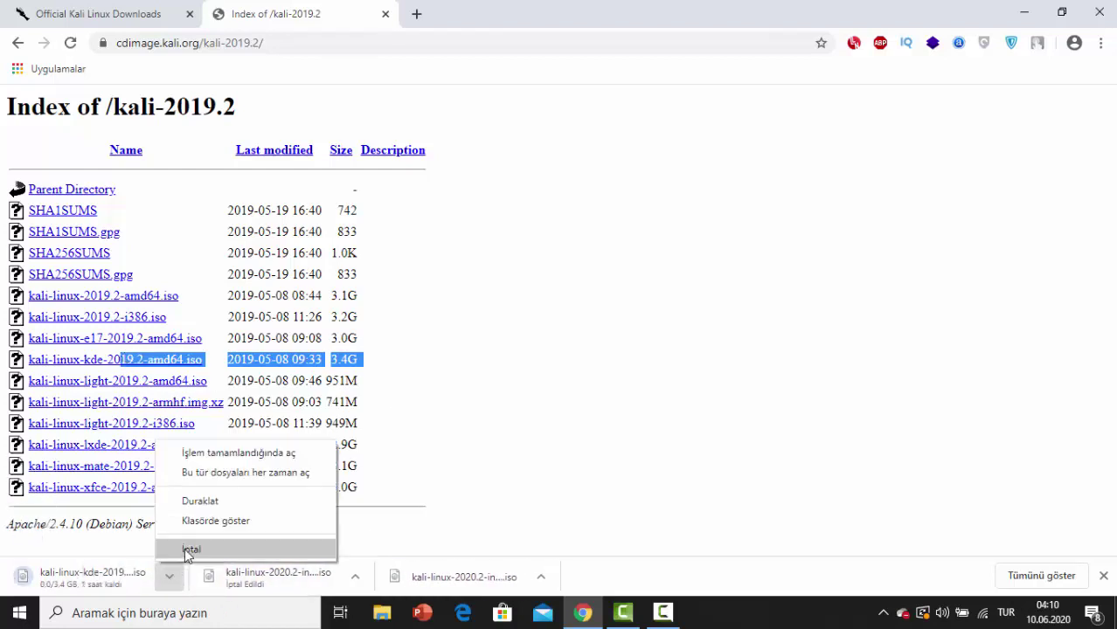
click(184, 548)
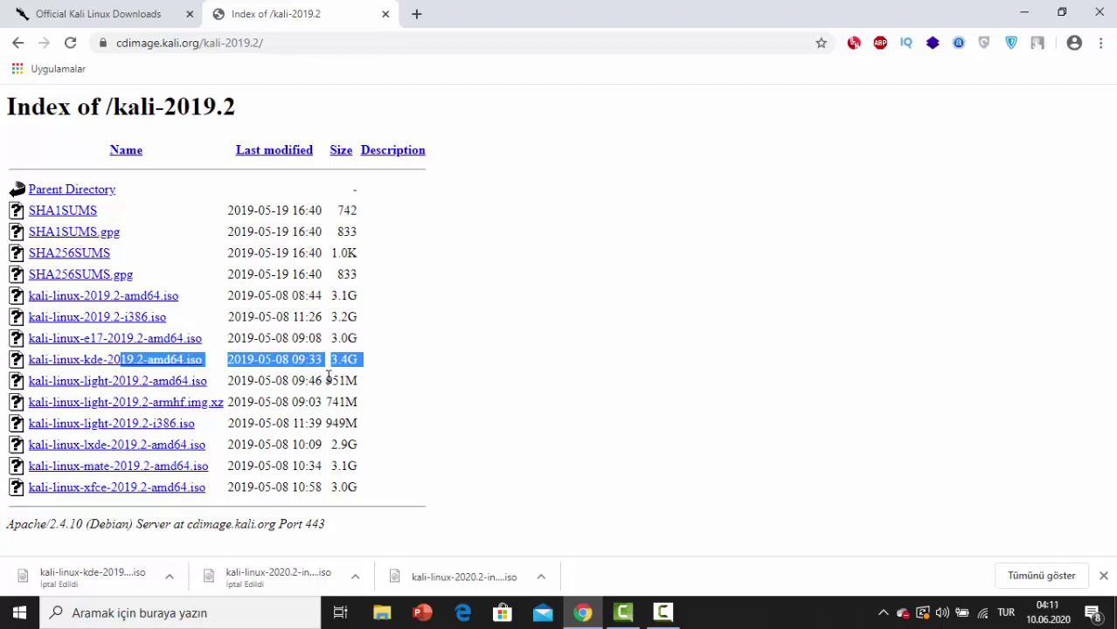
drag(326, 377, 361, 375)
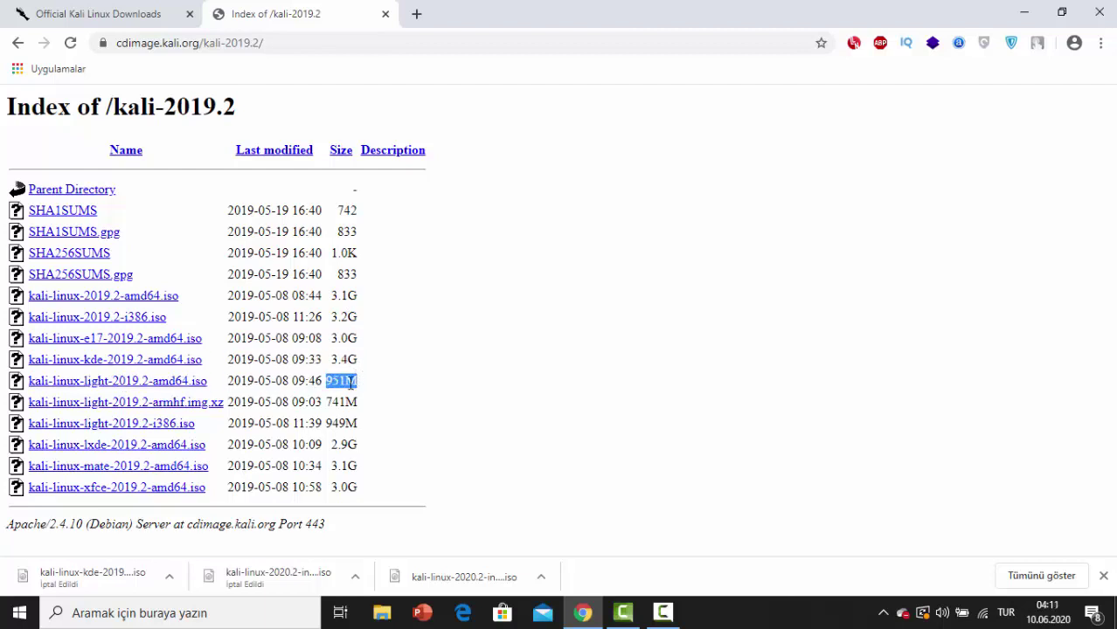
click(357, 385)
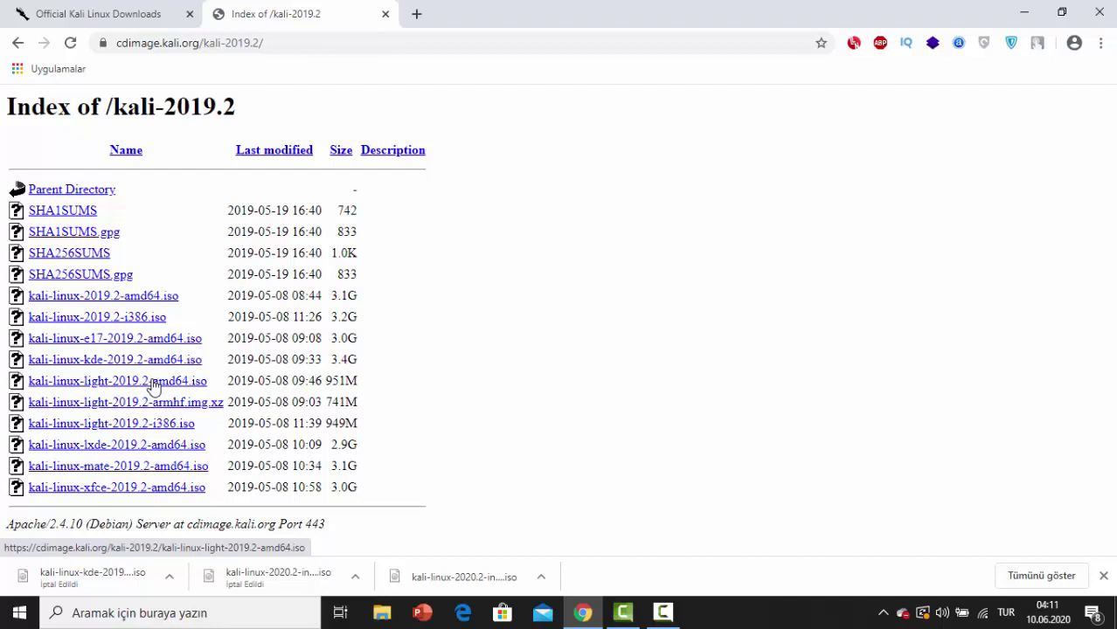
Change the address to the kali-2019.3 image index and load it
click(259, 44)
click(259, 43)
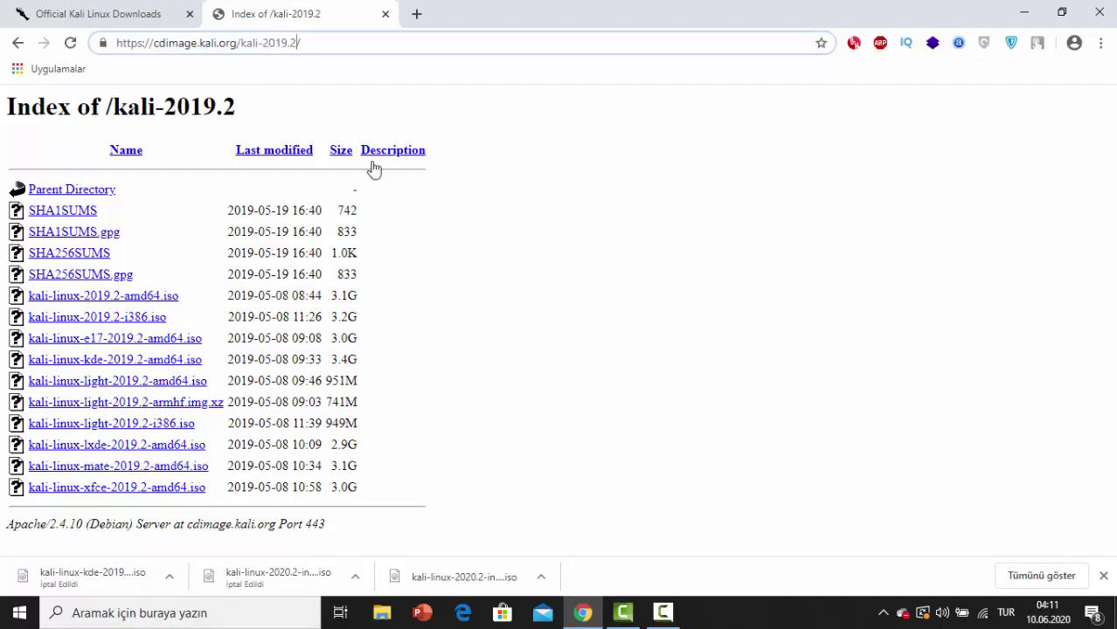
key(BackSpace)
text(3)
key(Return)
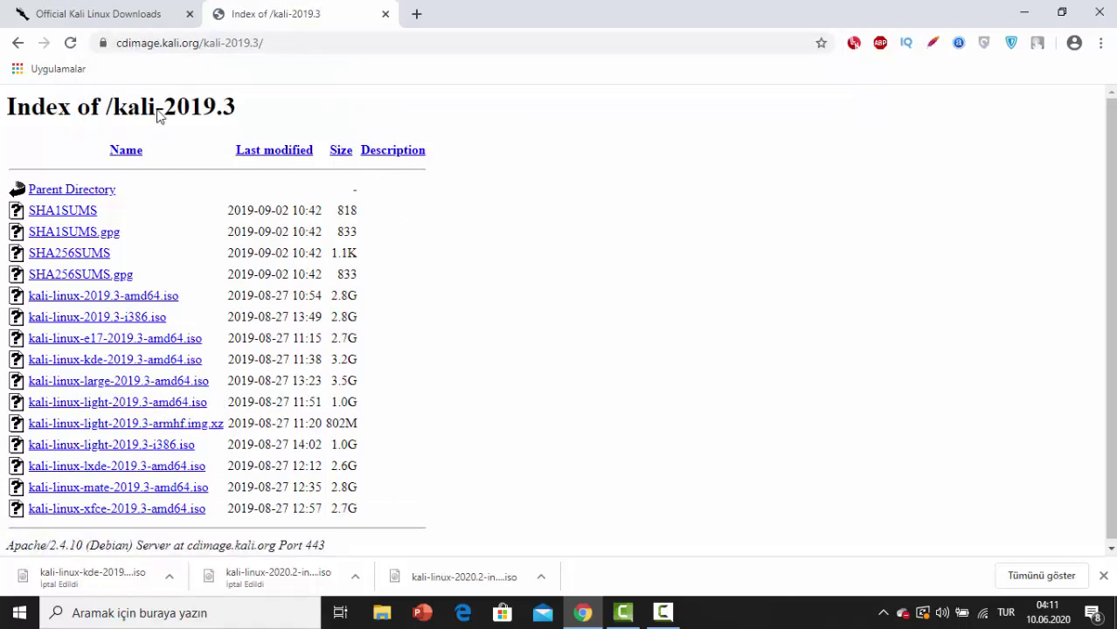
Load the kali-2019.4 image listing instead, then minimize Chrome
click(262, 42)
key(End)
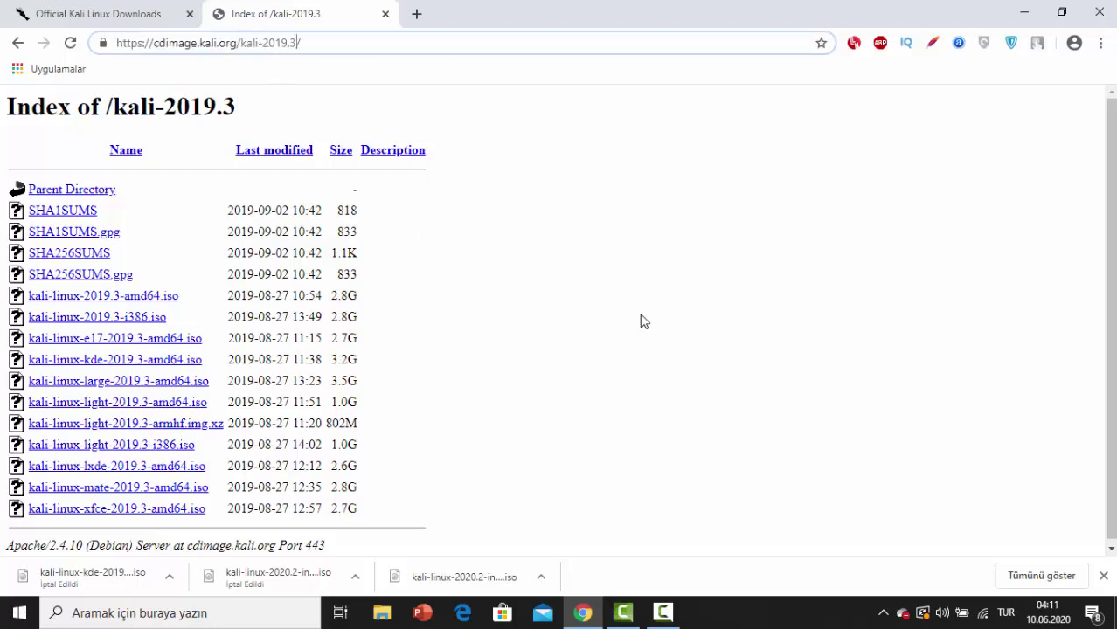
key(BackSpace)
text(4)
key(Return)
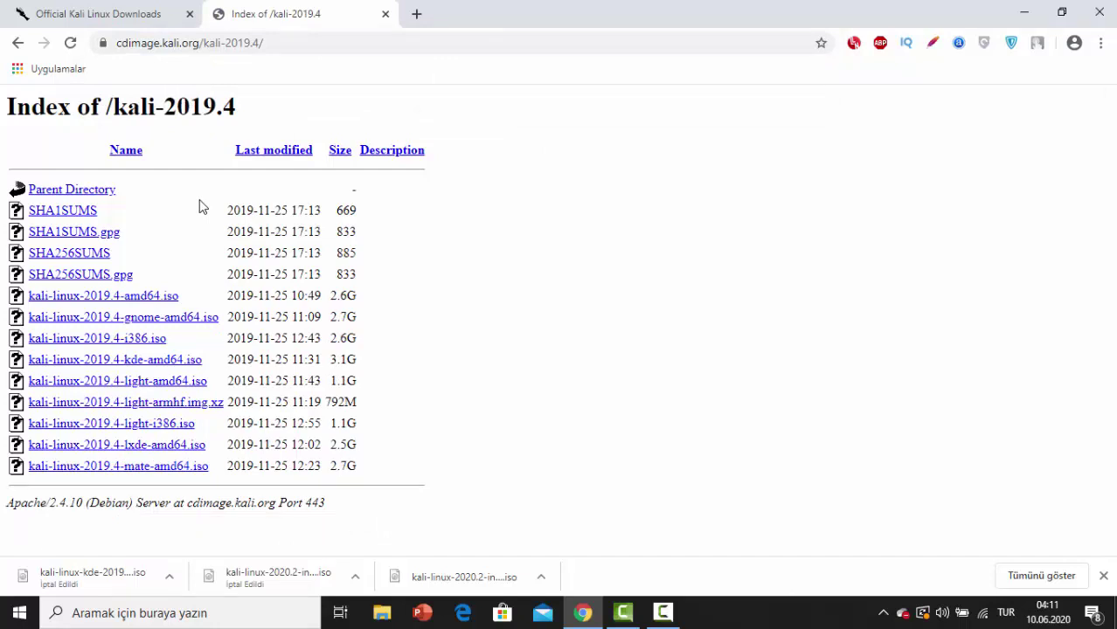
click(1024, 12)
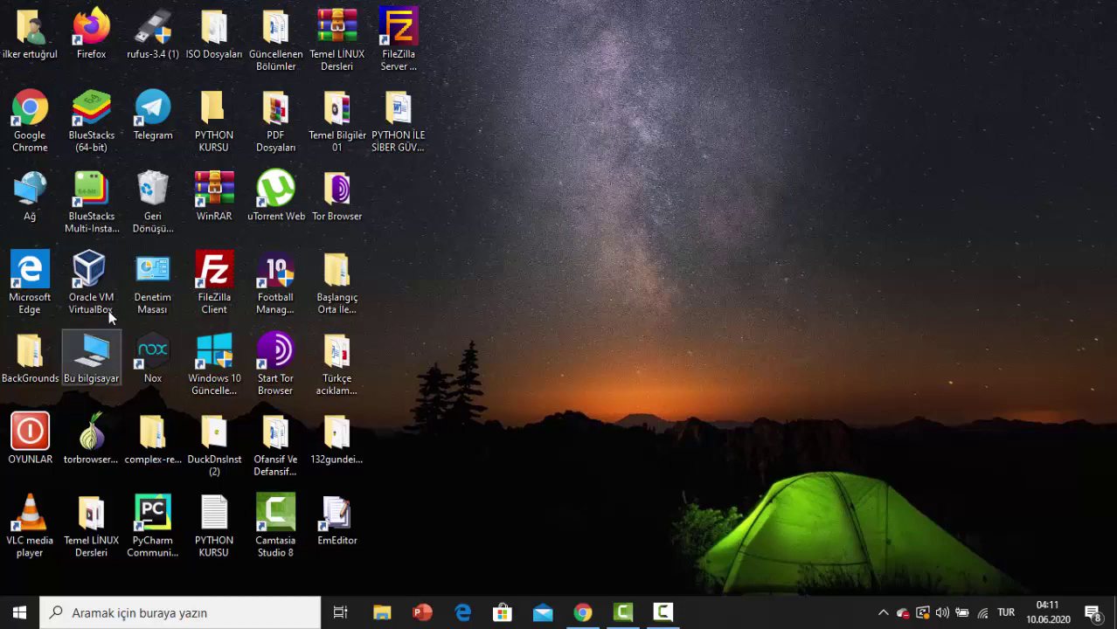
Drag the VirtualBox shortcut to the middle of the desktop and restore Chrome from the taskbar
drag(108, 309, 587, 293)
click(752, 299)
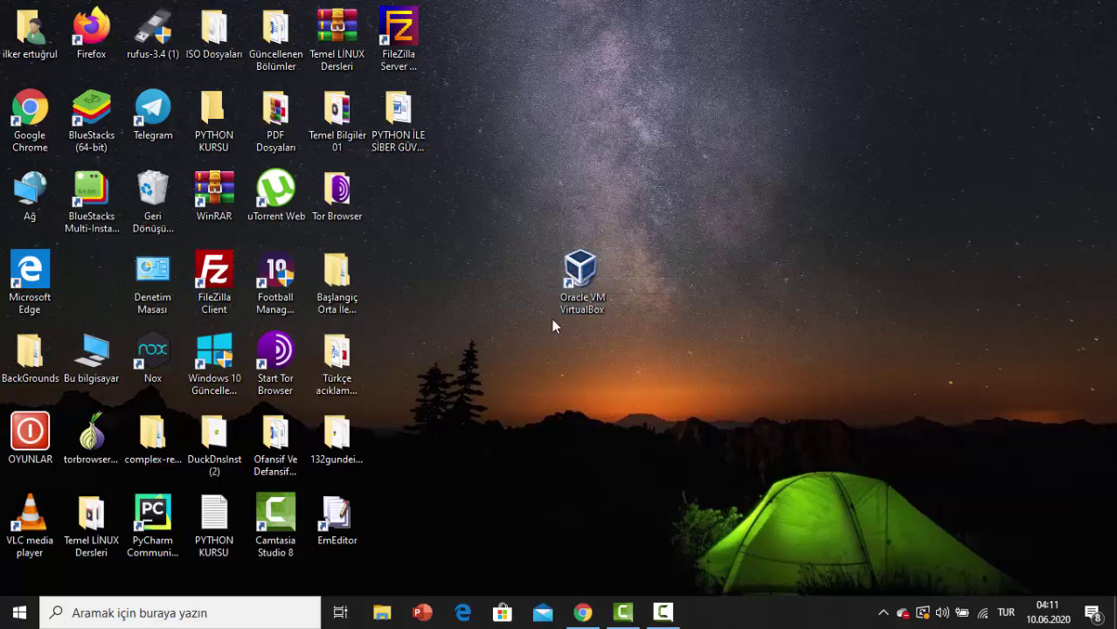
click(582, 612)
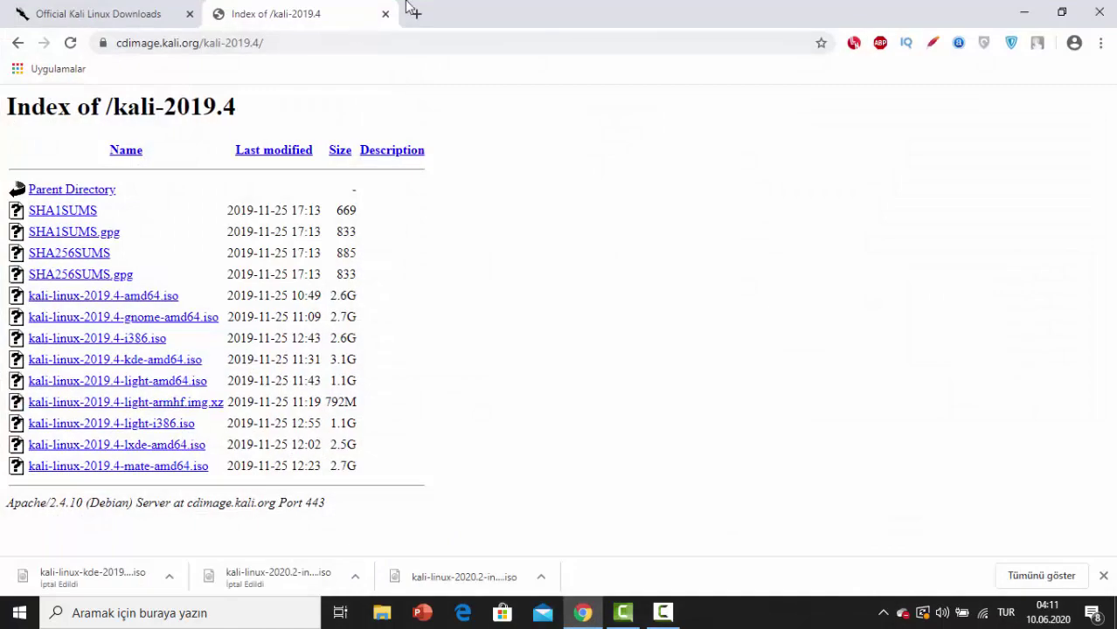
Search 'virtualbox download' in a new Chrome tab, then minimize the browser
click(408, 14)
text(virt)
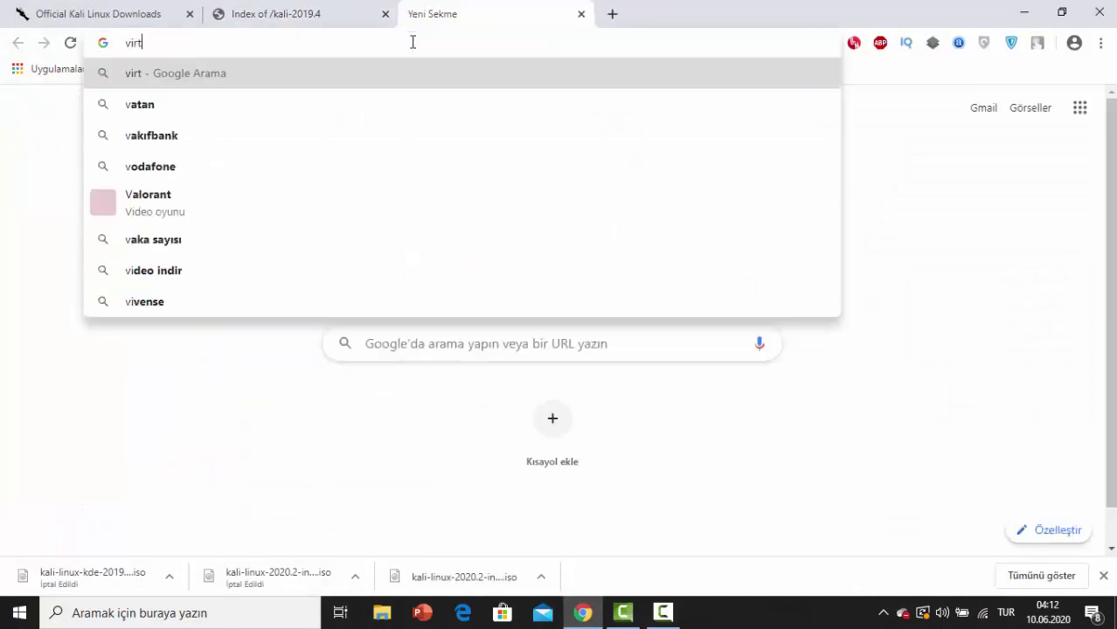
text(ualboc)
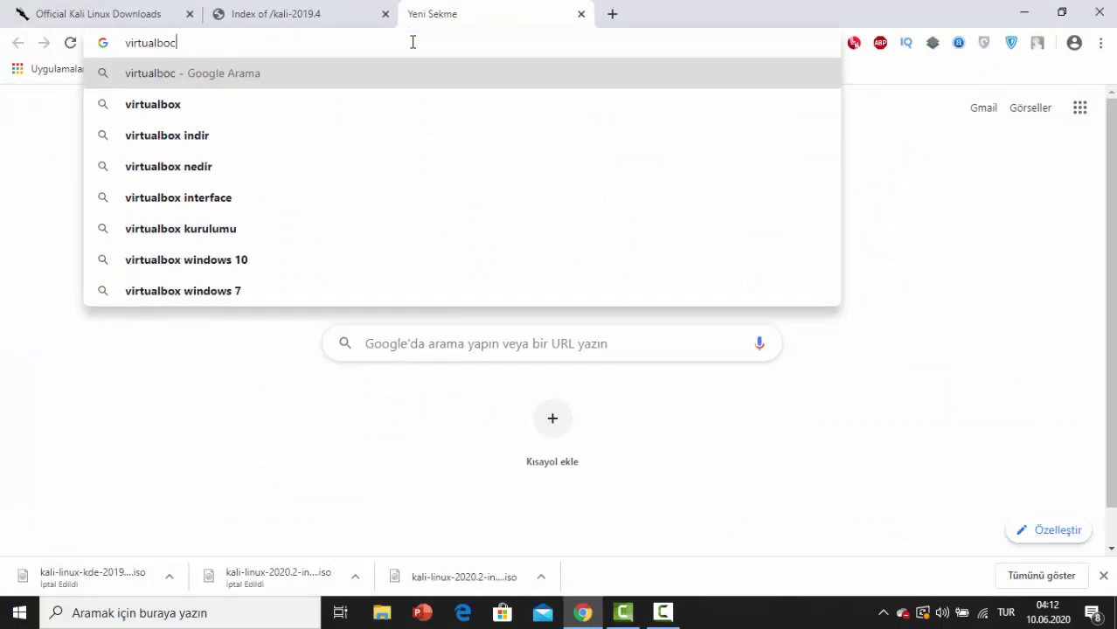
key(BackSpace)
text(x dow)
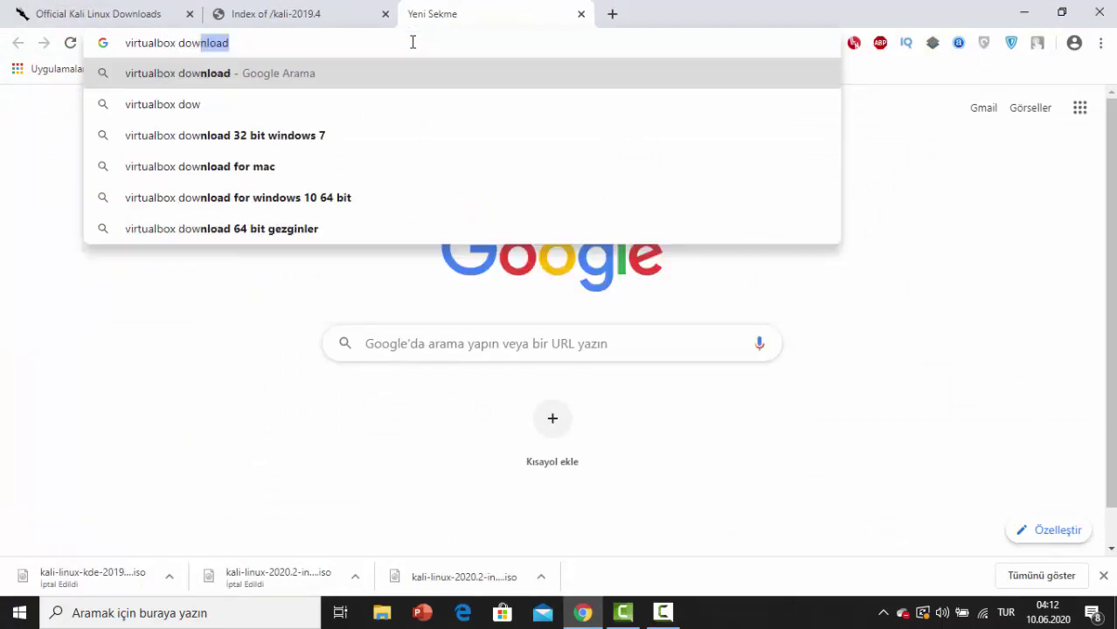
key(Return)
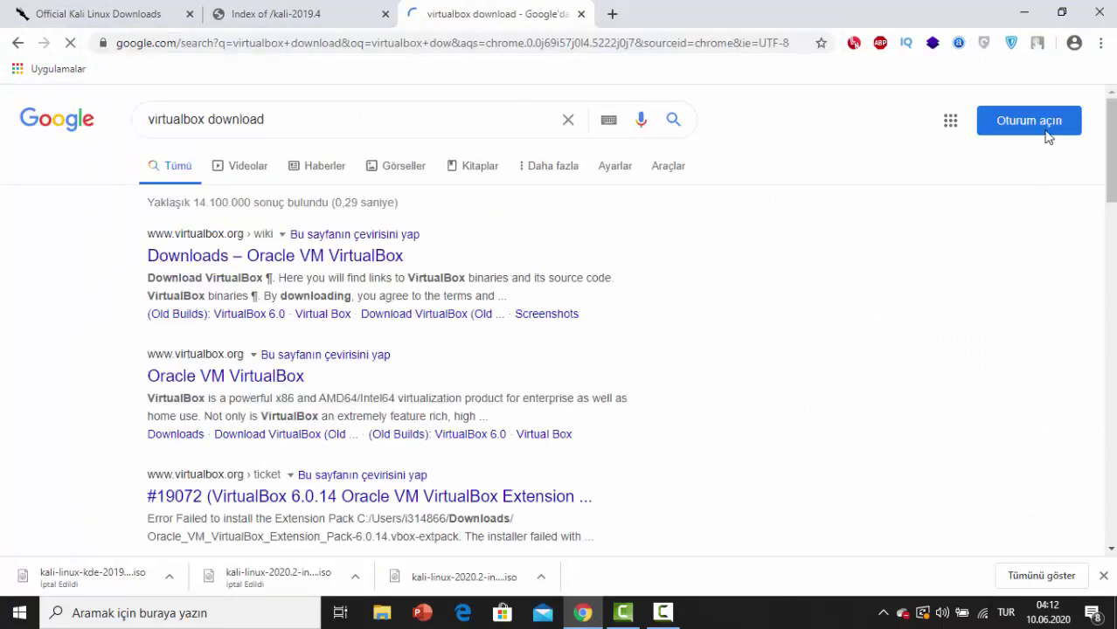
click(1014, 7)
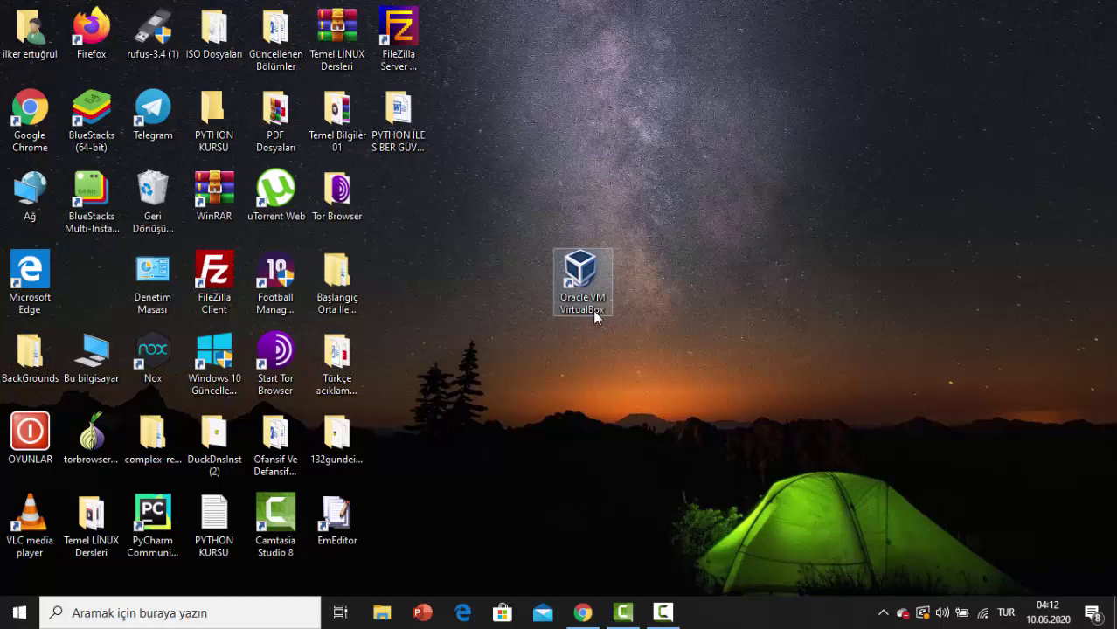
Restore Chrome with the virtualbox download results from the taskbar
click(583, 612)
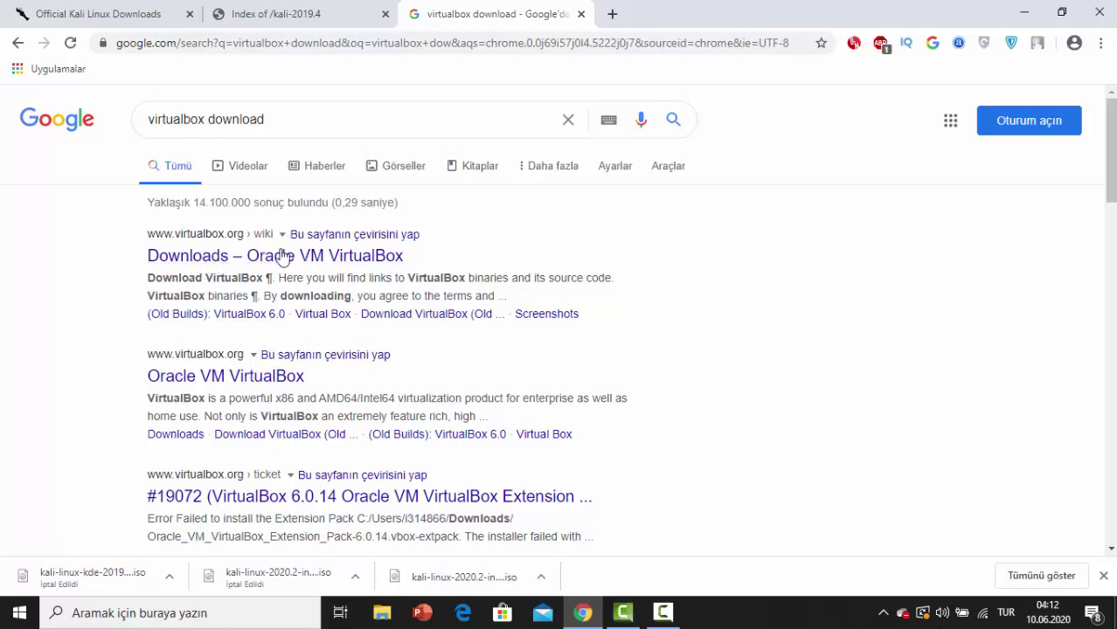
Open the Oracle VM VirtualBox Downloads page and start the Windows hosts installer download
click(319, 261)
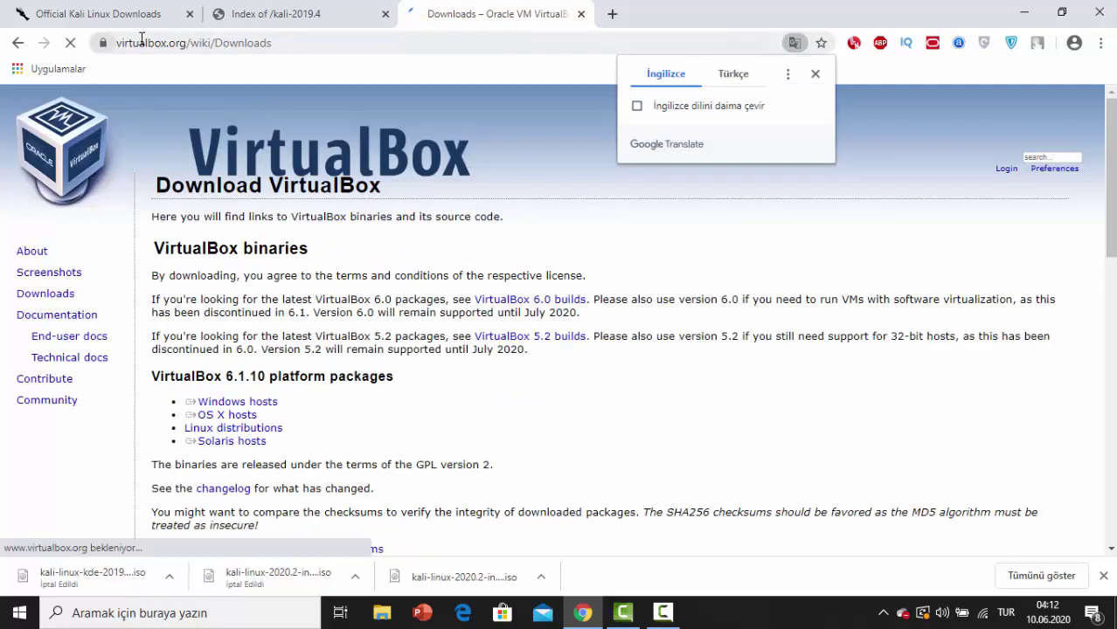
click(815, 74)
drag(225, 377, 292, 367)
click(782, 318)
scroll(550, 298, down, 2)
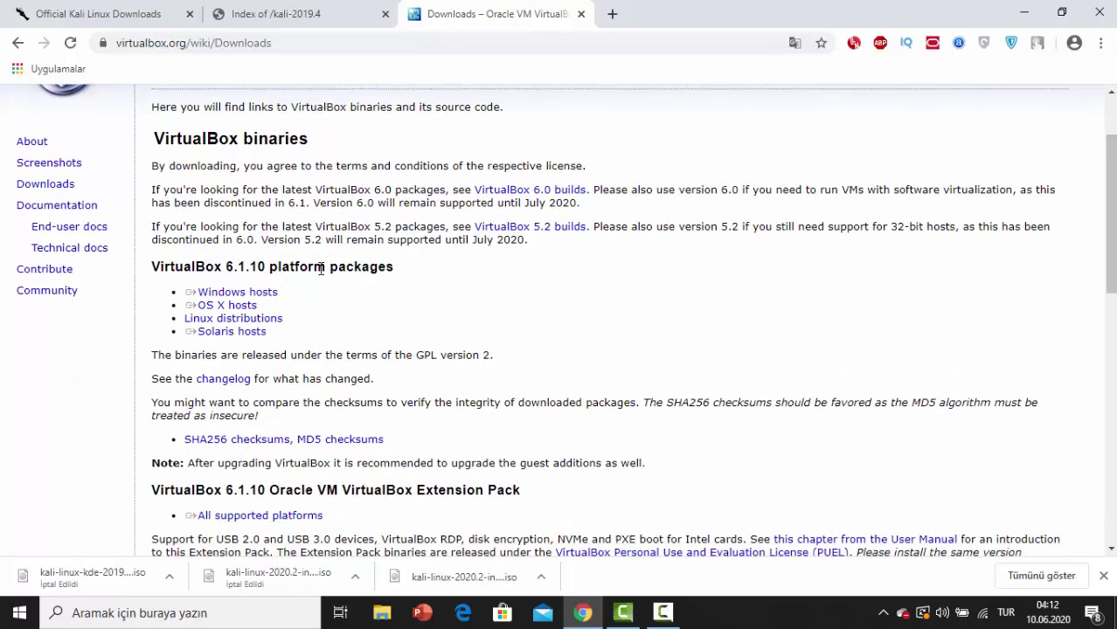
triple_click(248, 298)
click(249, 302)
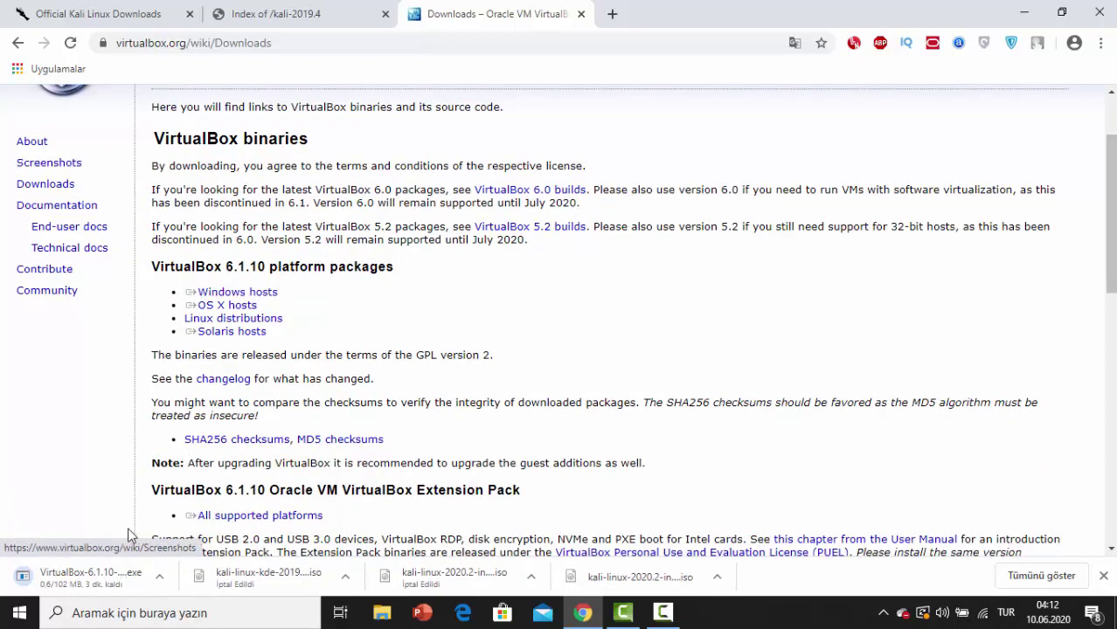
Cancel the VirtualBox installer download and minimize Chrome
click(169, 577)
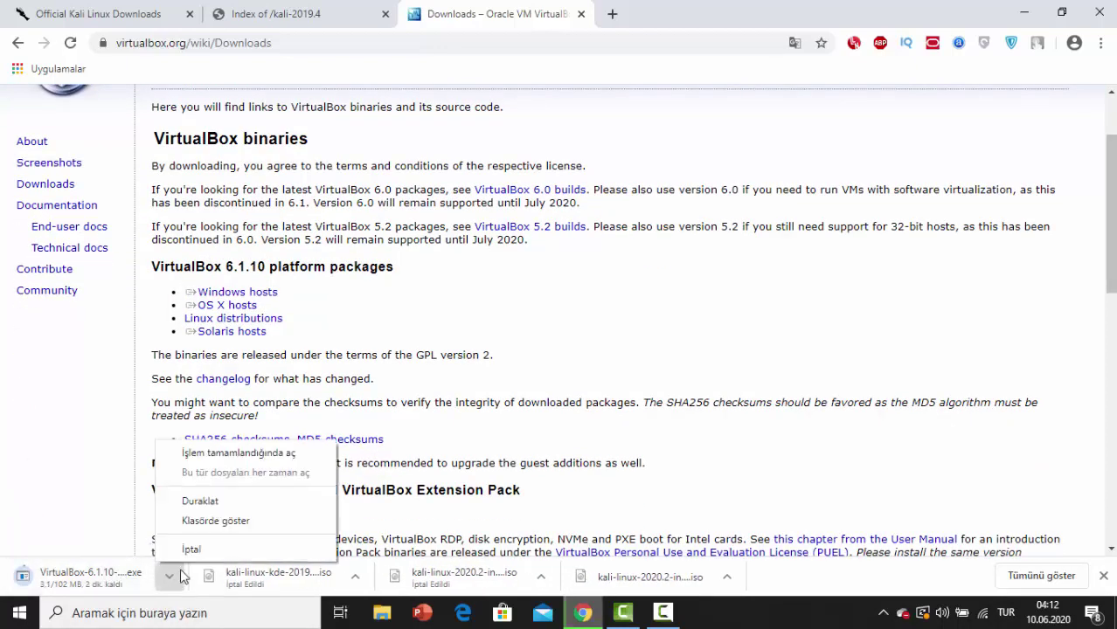
click(190, 551)
triple_click(229, 320)
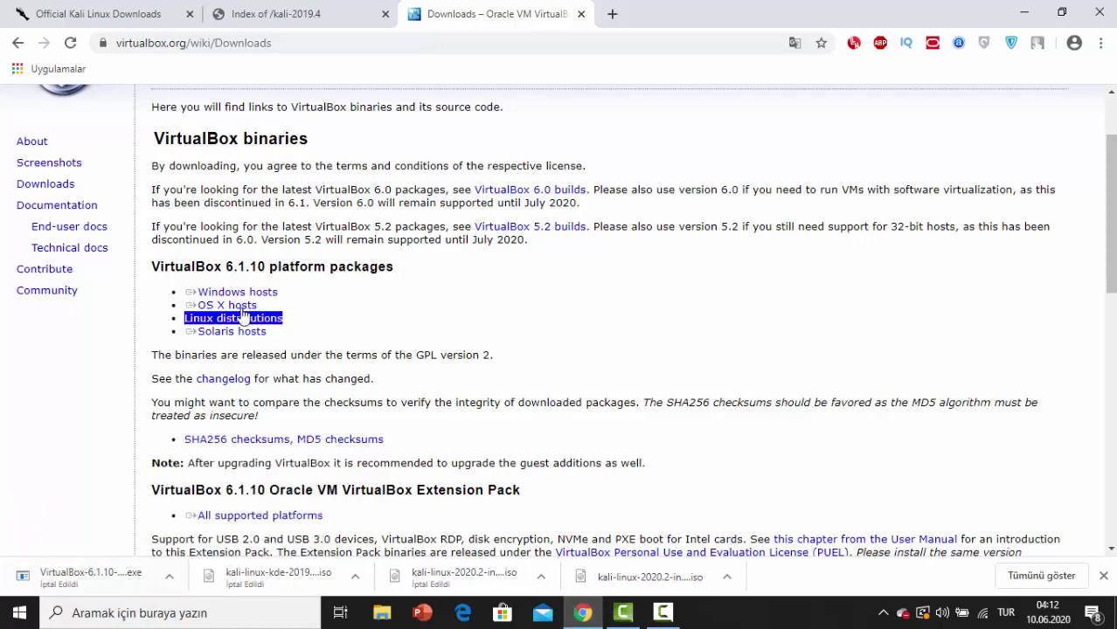
triple_click(223, 307)
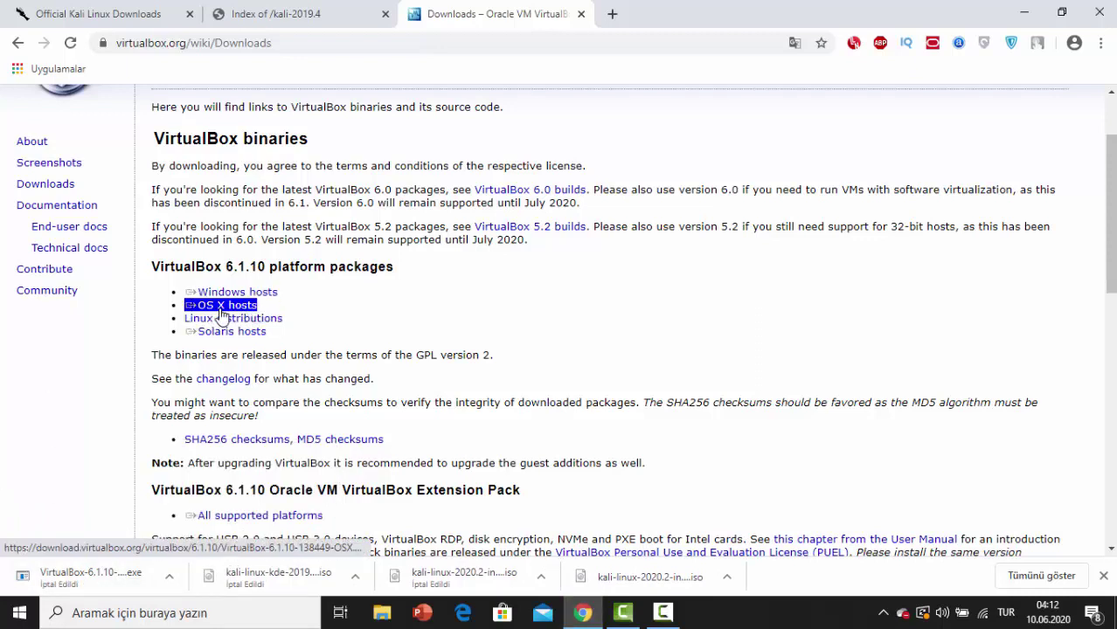
click(235, 411)
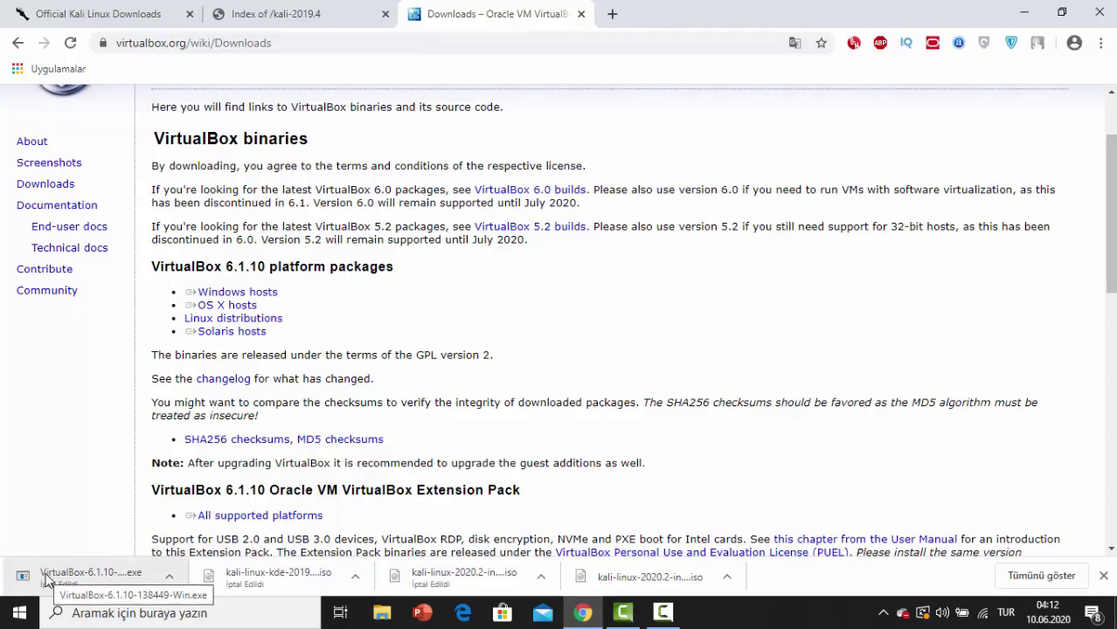
click(1024, 13)
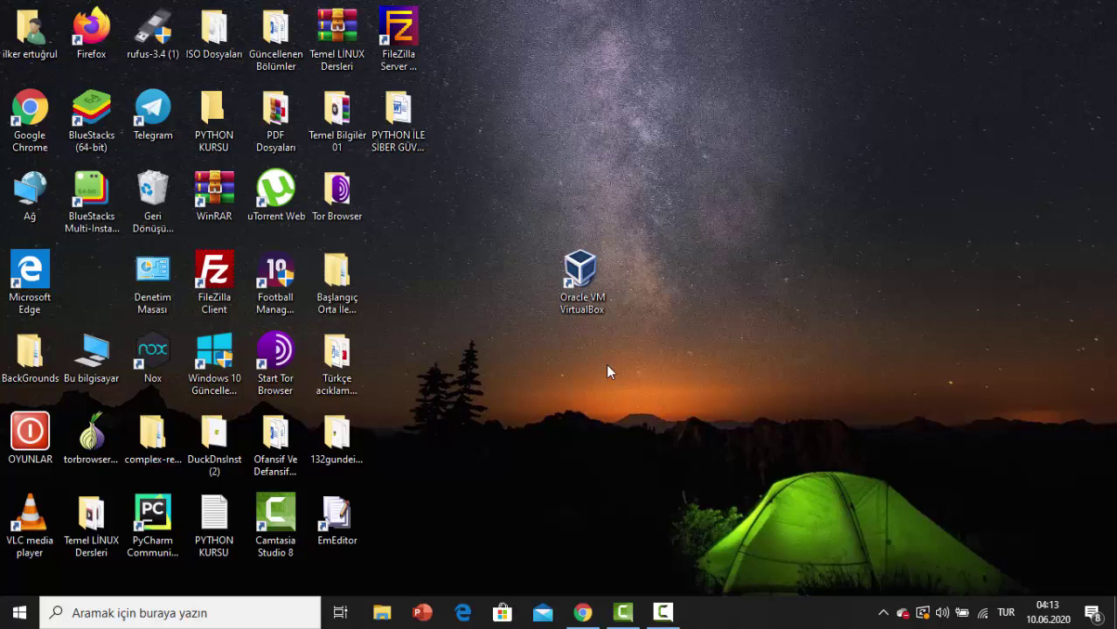
Launch VirtualBox from the desktop shortcut and start a new machine with Yeni
click(581, 272)
key(Return)
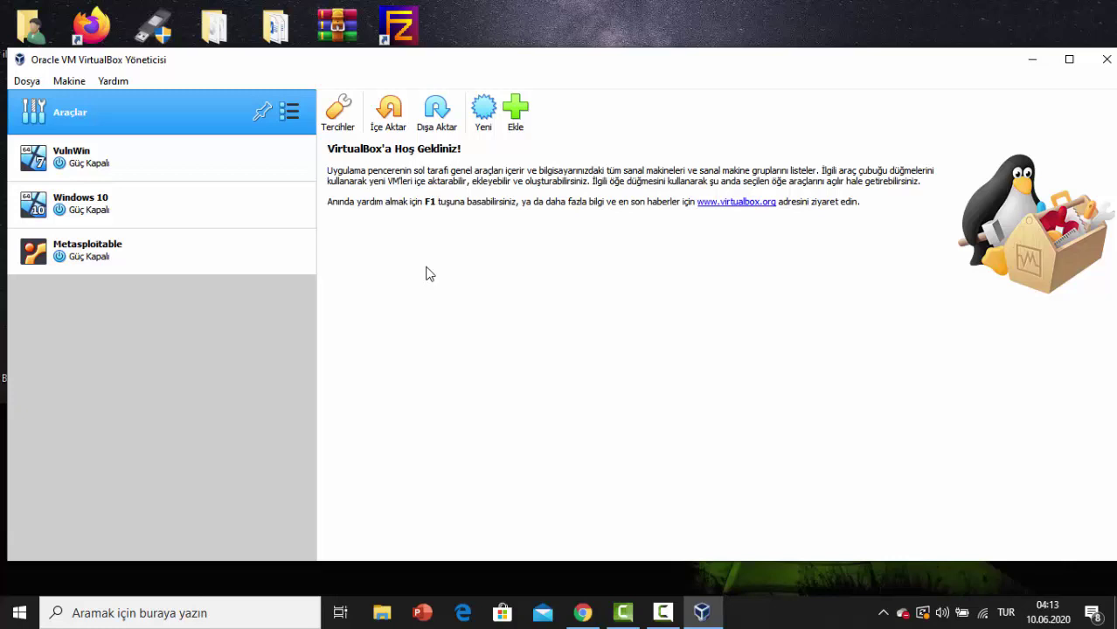
click(477, 122)
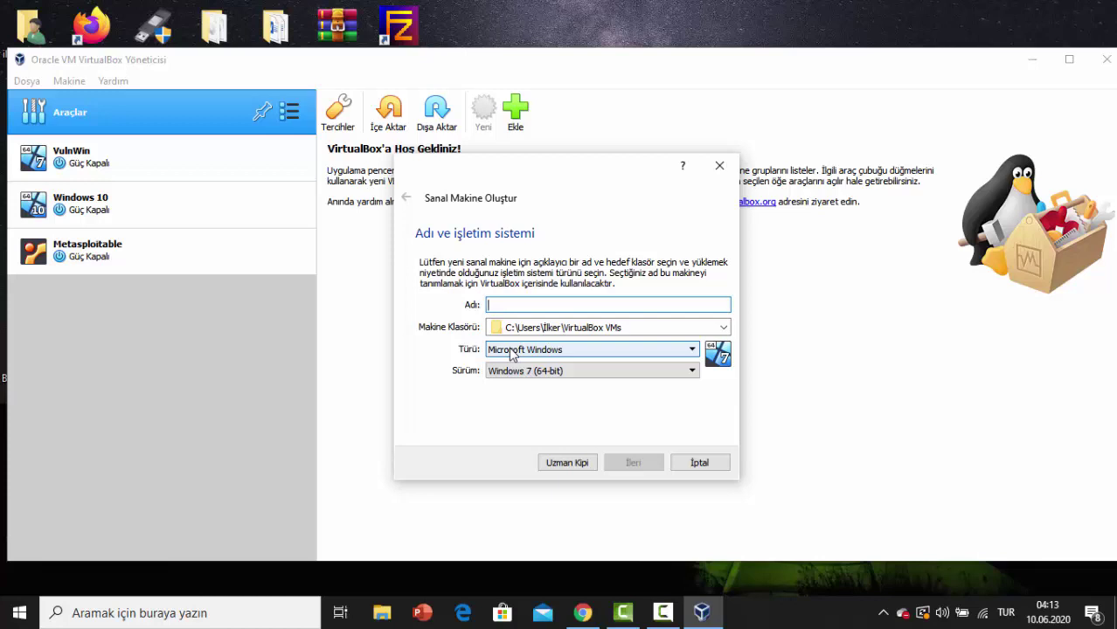
Name the new virtual machine 'Kali Linux'
text(Kali Lin)
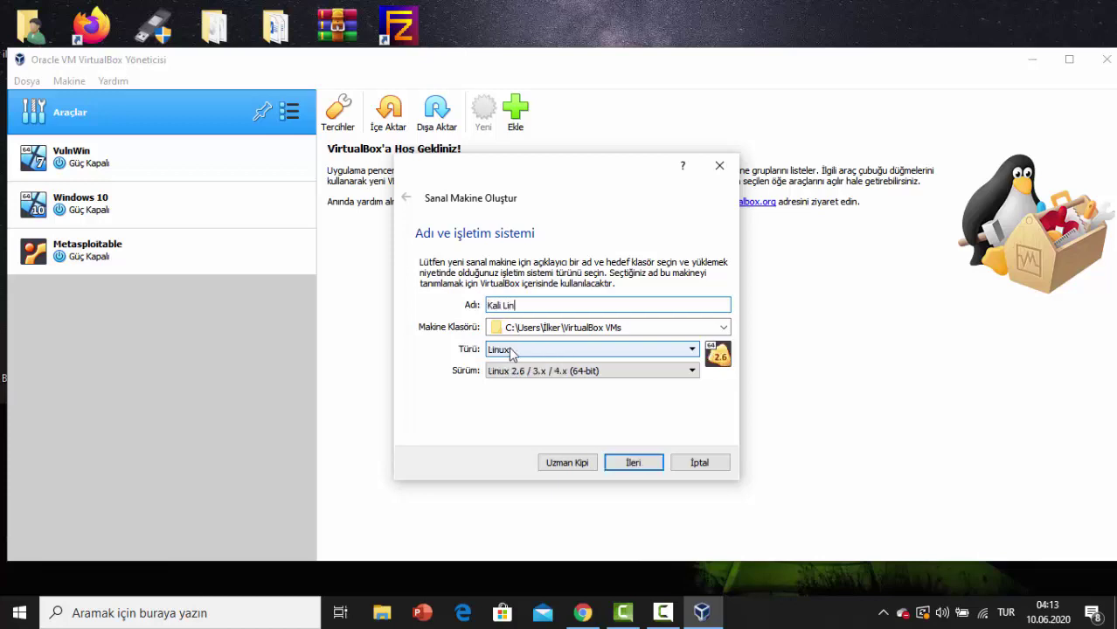
text(ux)
key(BackSpace)
key(BackSpace)
key(BackSpace)
key(BackSpace)
key(BackSpace)
key(BackSpace)
key(BackSpace)
key(BackSpace)
key(BackSpace)
key(BackSpace)
text(Windows)
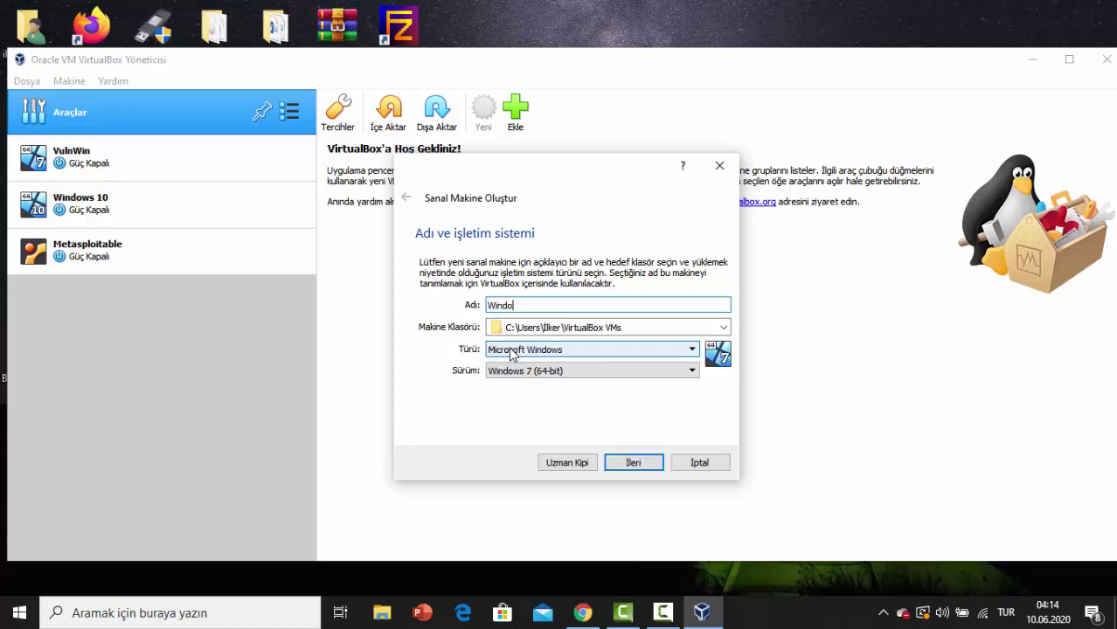
key(BackSpace)
key(BackSpace)
key(BackSpace)
key(BackSpace)
key(BackSpace)
key(BackSpace)
key(BackSpace)
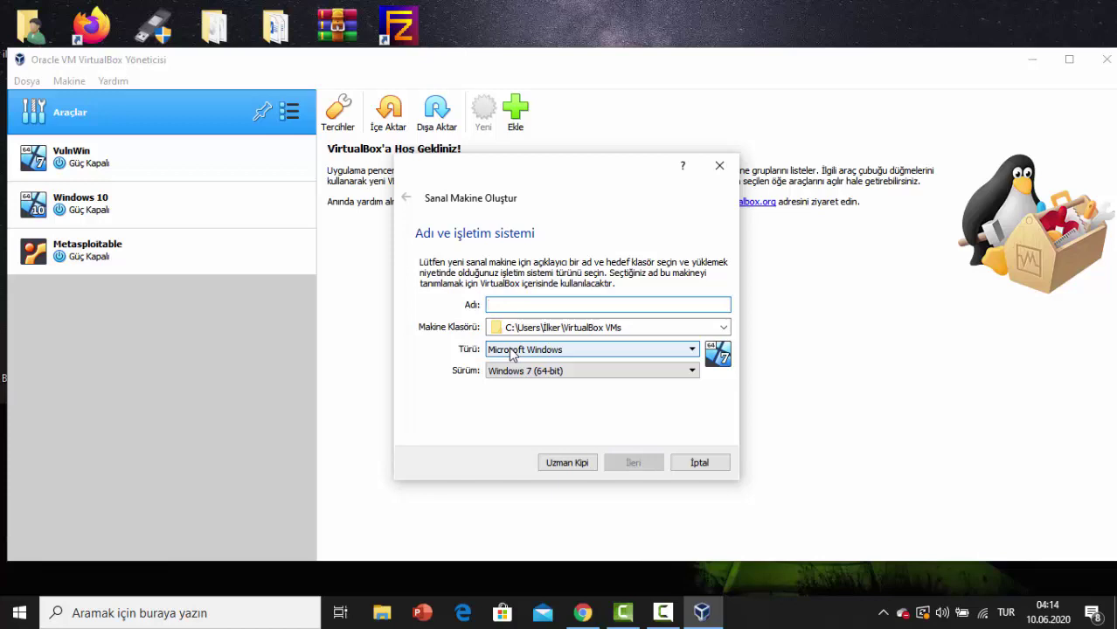
text(Kali Linux)
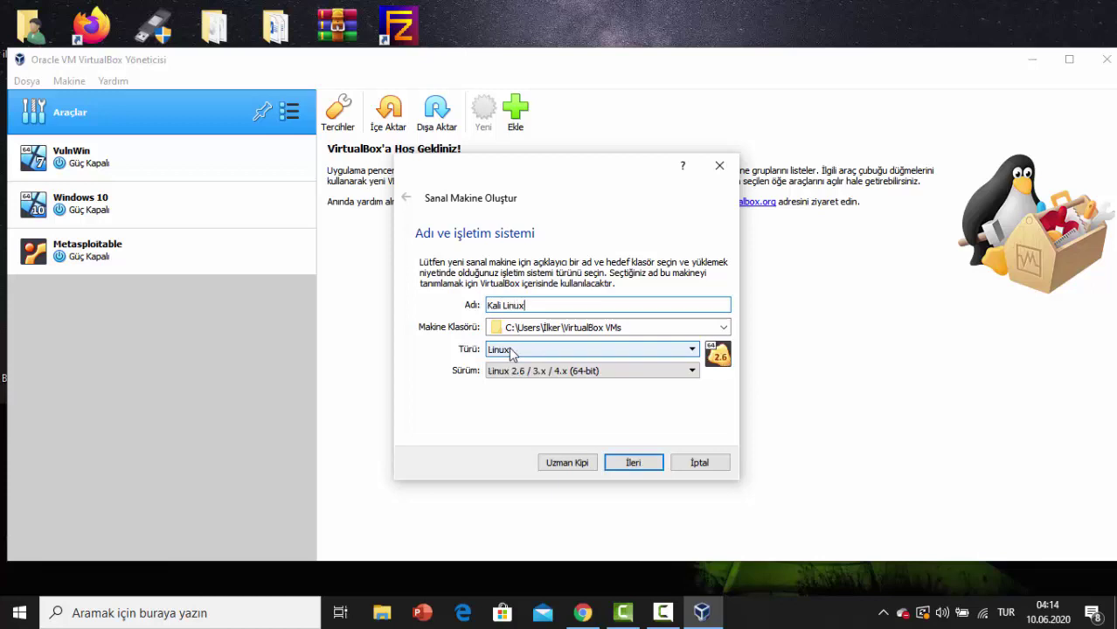
Keep the type as Linux and set the version to Linux 2.6 / 3.x / 4.x (32-bit)
click(513, 352)
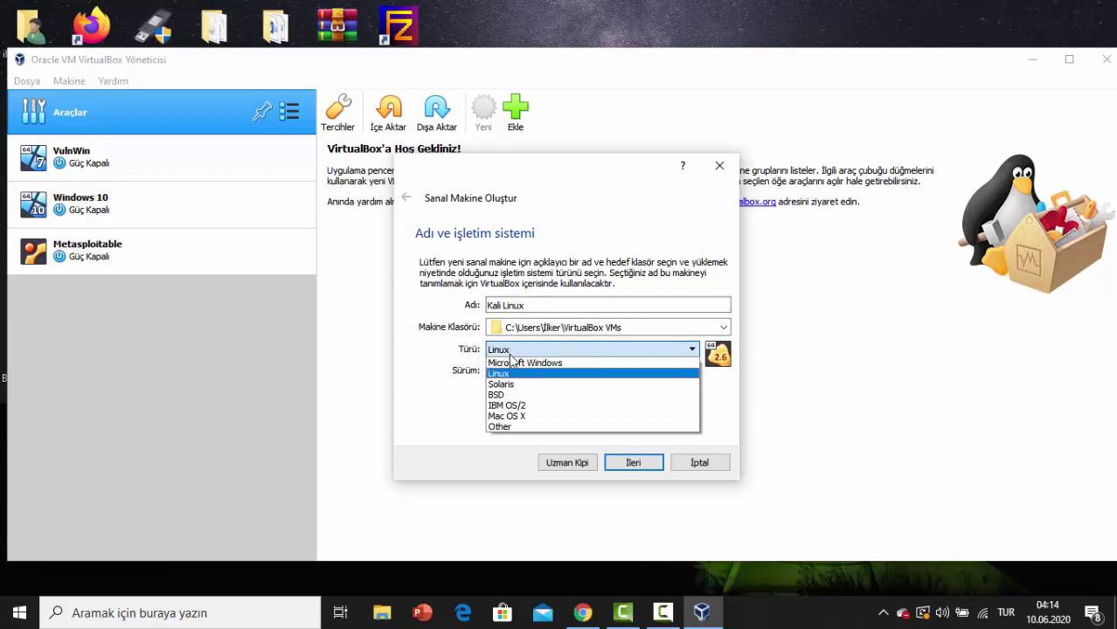
click(505, 374)
click(500, 375)
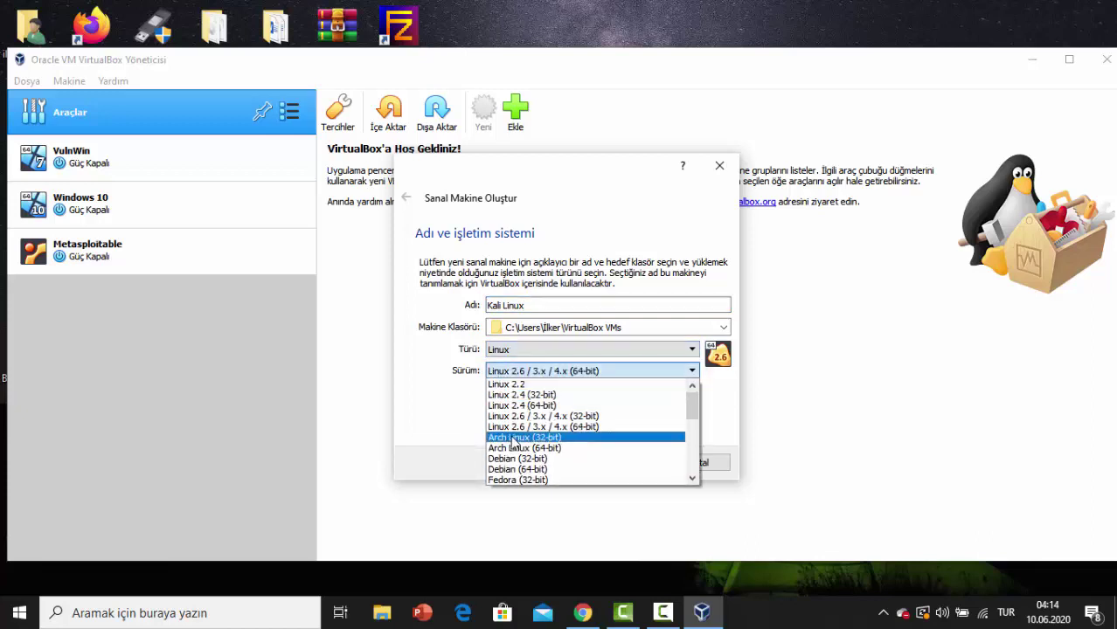
click(595, 430)
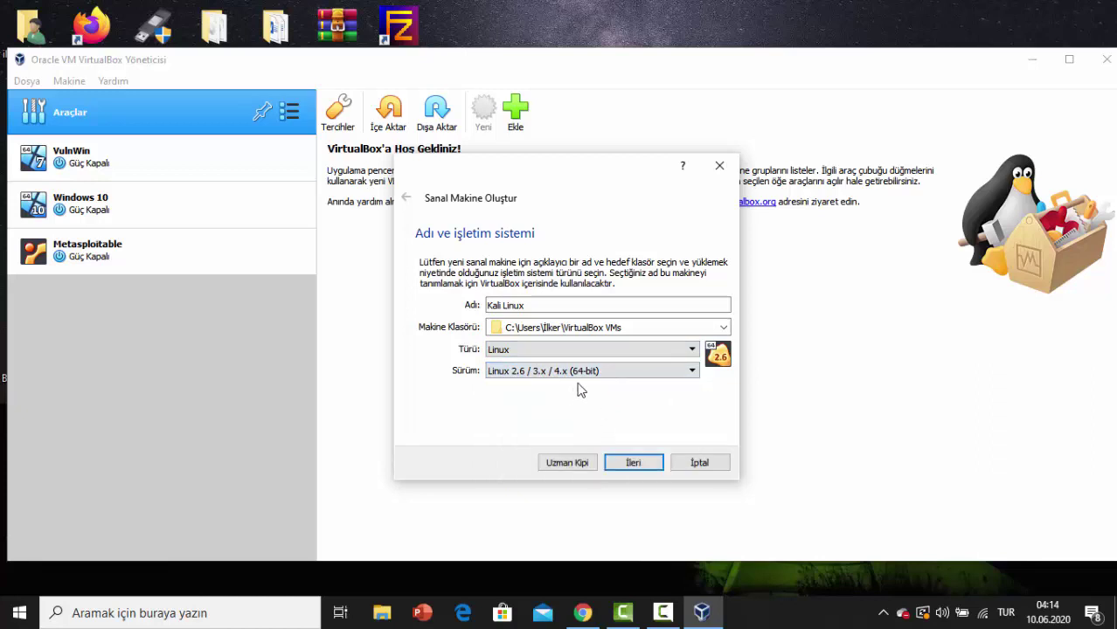
click(570, 374)
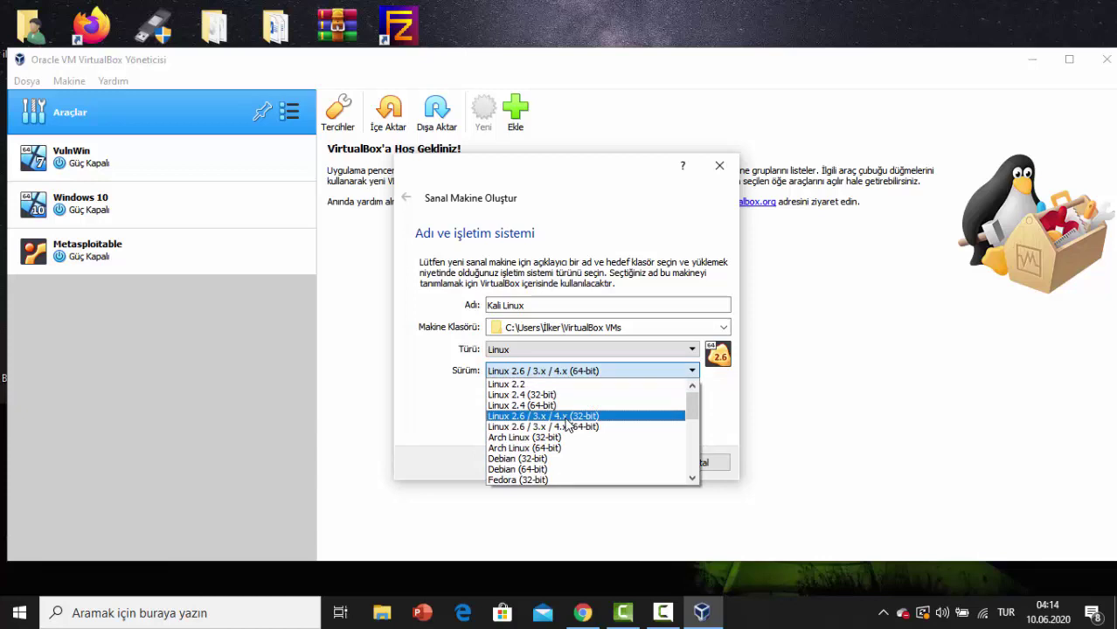
click(568, 418)
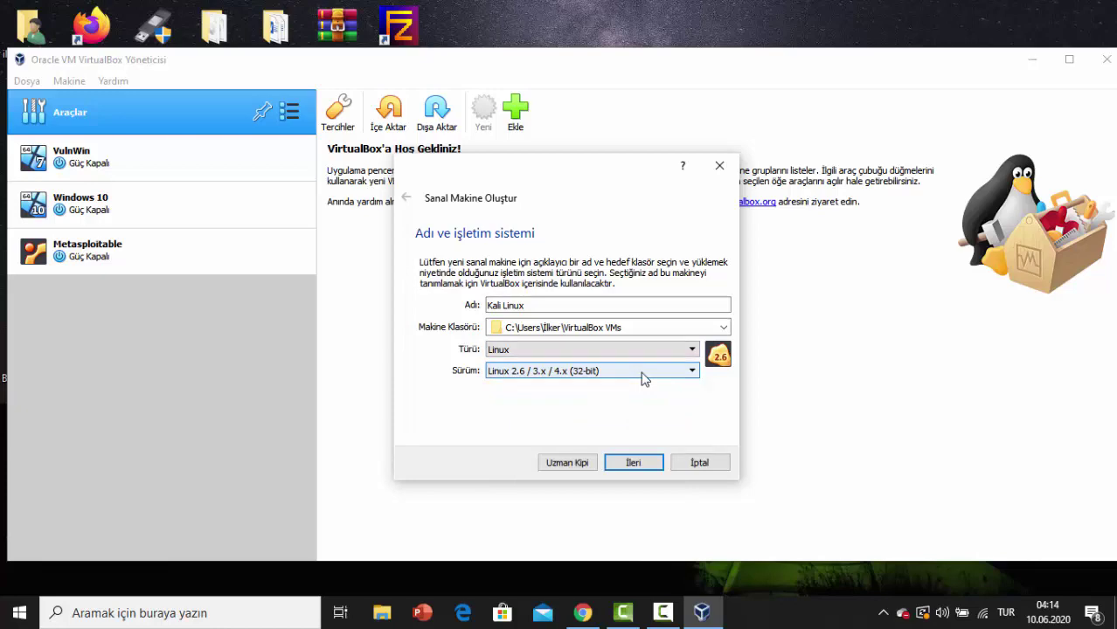
Open a blank new Chrome tab, leaving the VirtualBox version list unchanged
click(582, 613)
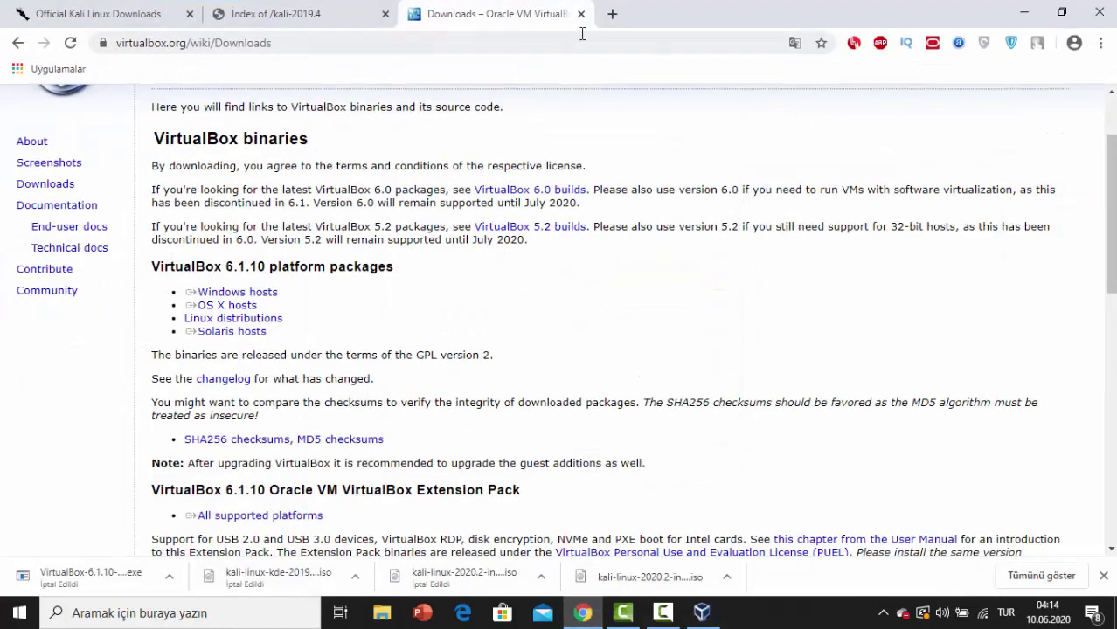
click(607, 17)
click(620, 46)
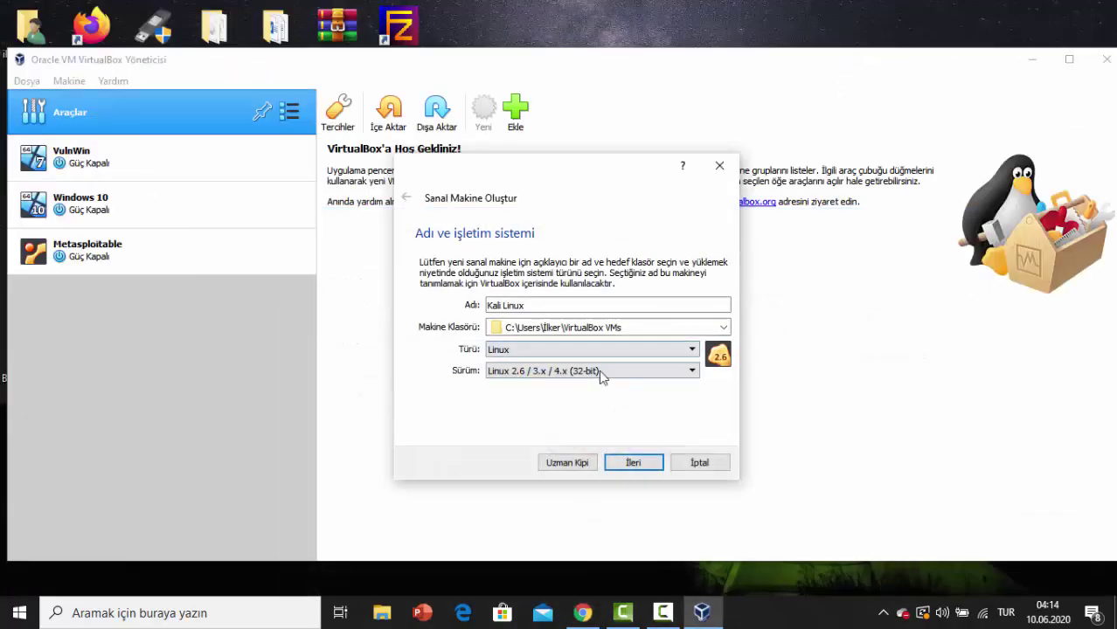
click(600, 374)
click(572, 416)
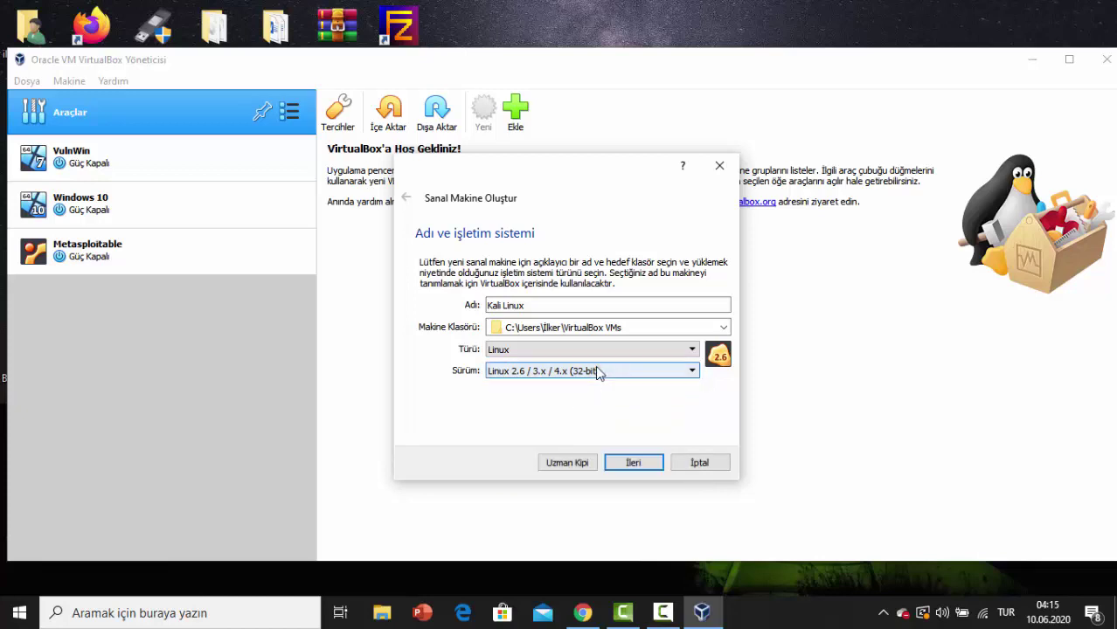
click(582, 612)
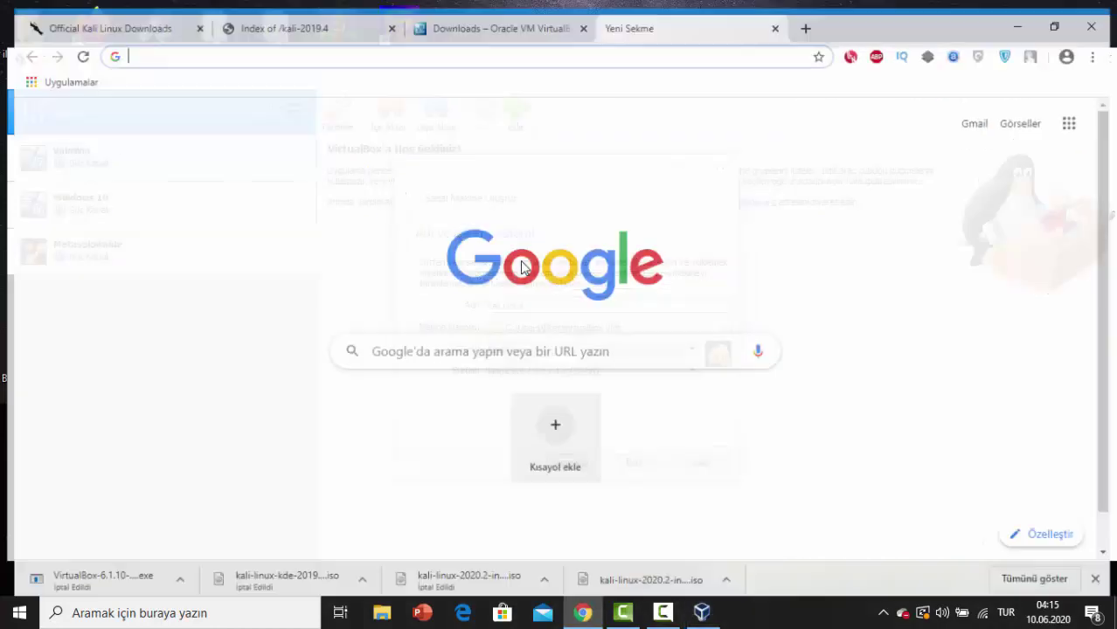
Google 'bios sanallaştırma açma' with corrected spelling and open the Technopat solved thread
click(497, 39)
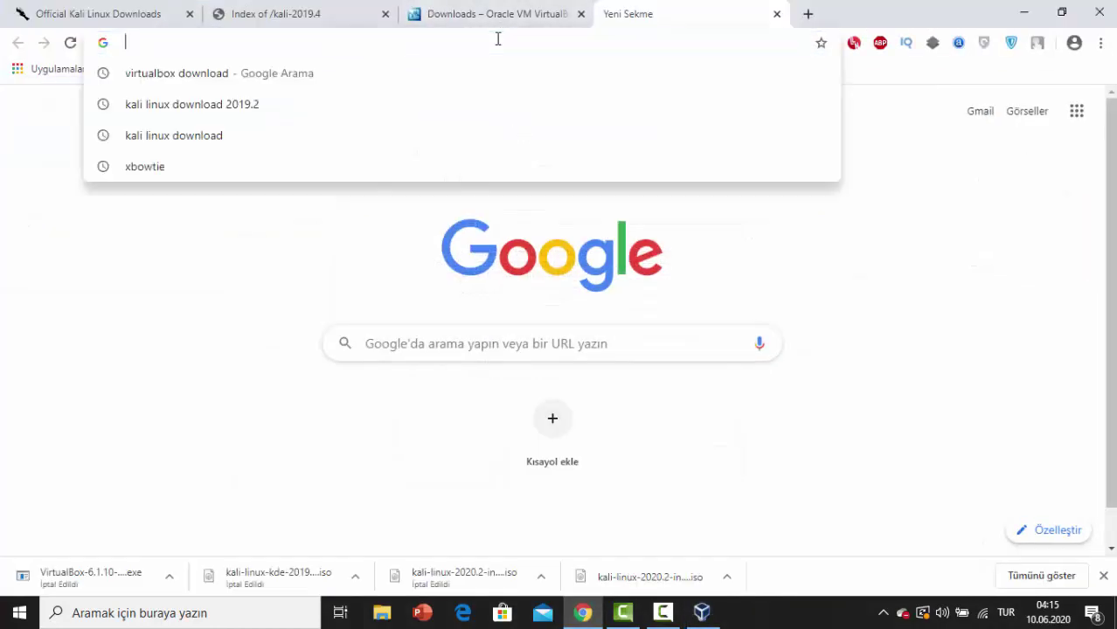
text(bios sanllaşa)
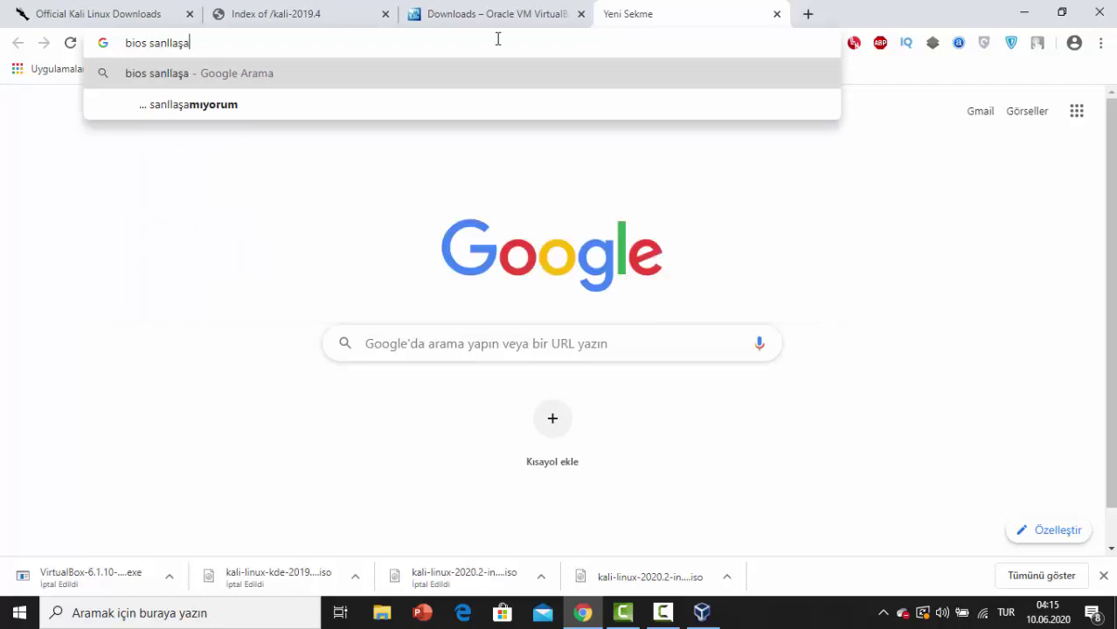
key(BackSpace)
text(tırma )
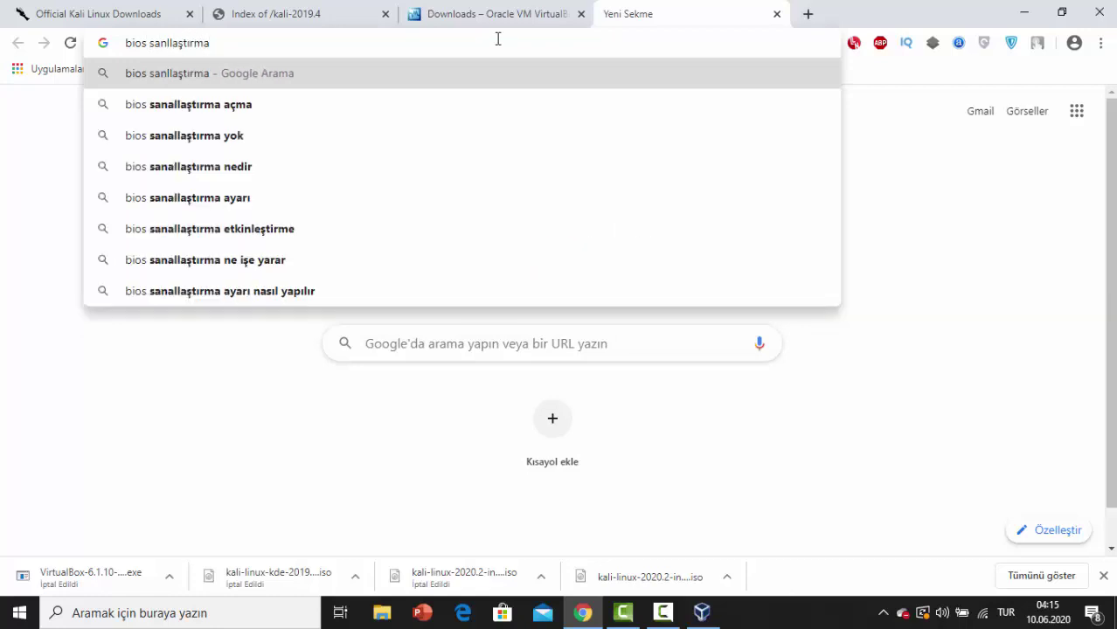
text(açma)
key(Return)
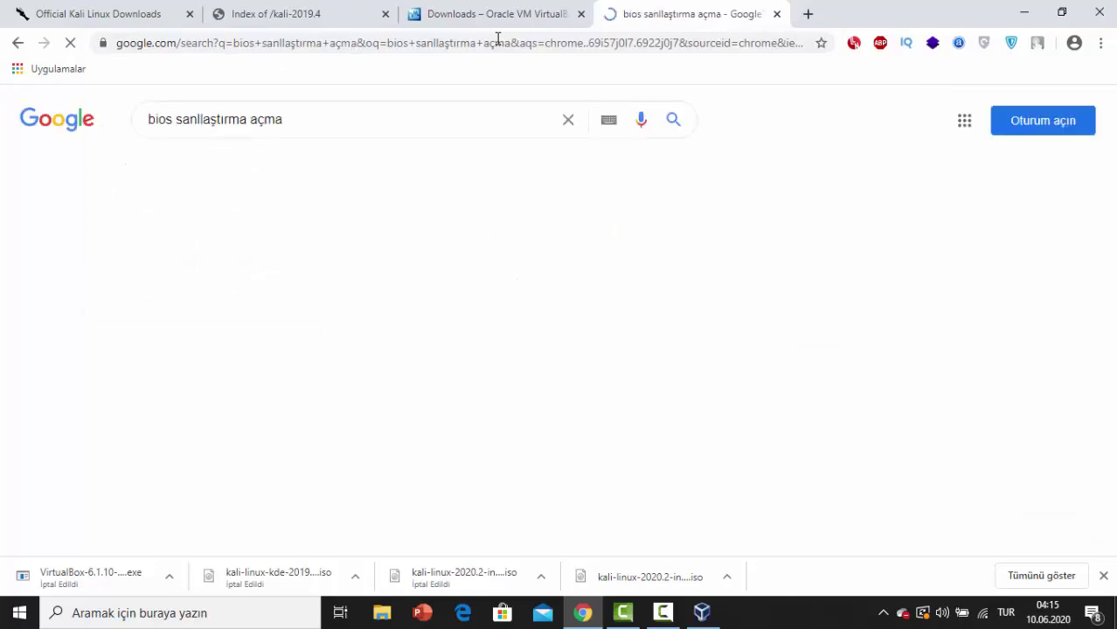
click(590, 237)
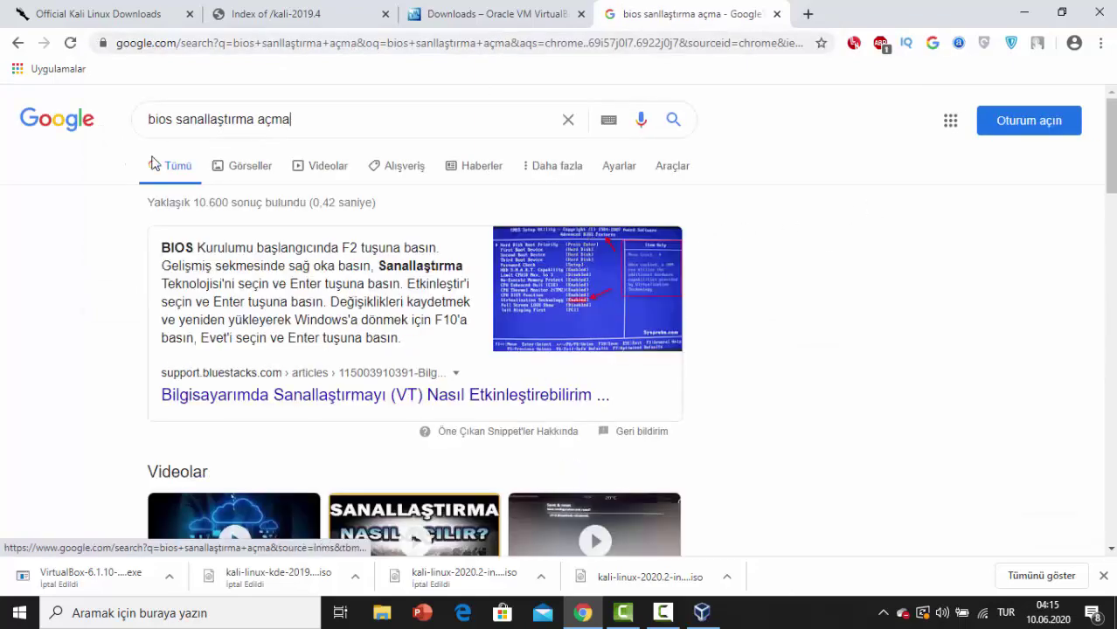
scroll(299, 388, down, 2)
scroll(299, 387, down, 1)
scroll(299, 387, up, 1)
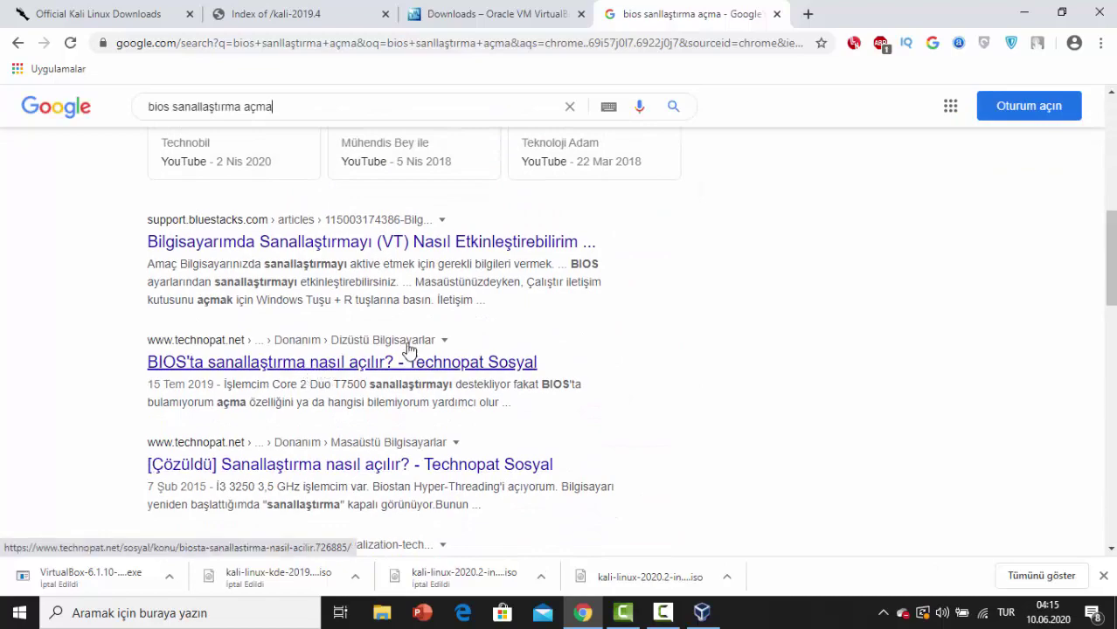
drag(1113, 302, 1091, 349)
scroll(1005, 345, up, 2)
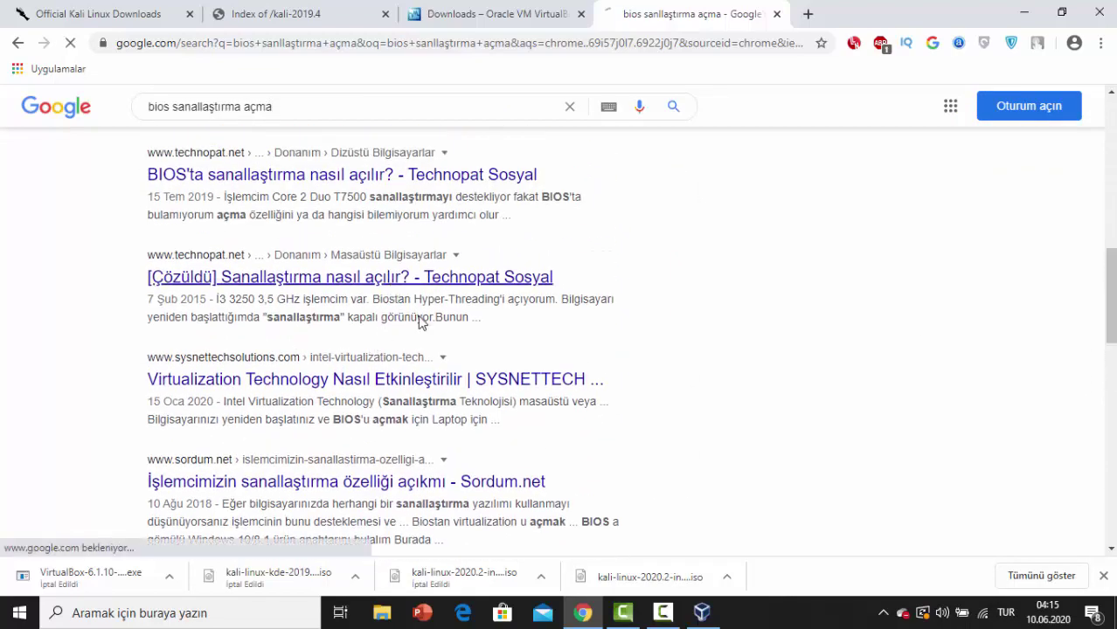
click(390, 278)
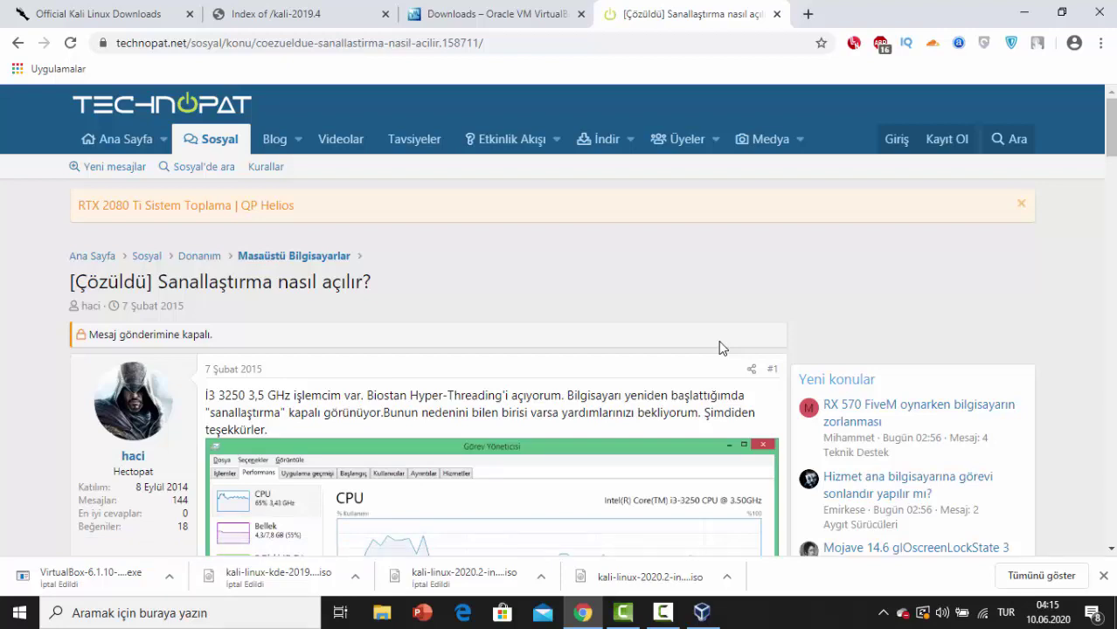
View the thread's Intel Virtualization Tech BIOS screenshot, then close it, returning to VirtualBox Downloads
drag(1111, 131, 1113, 434)
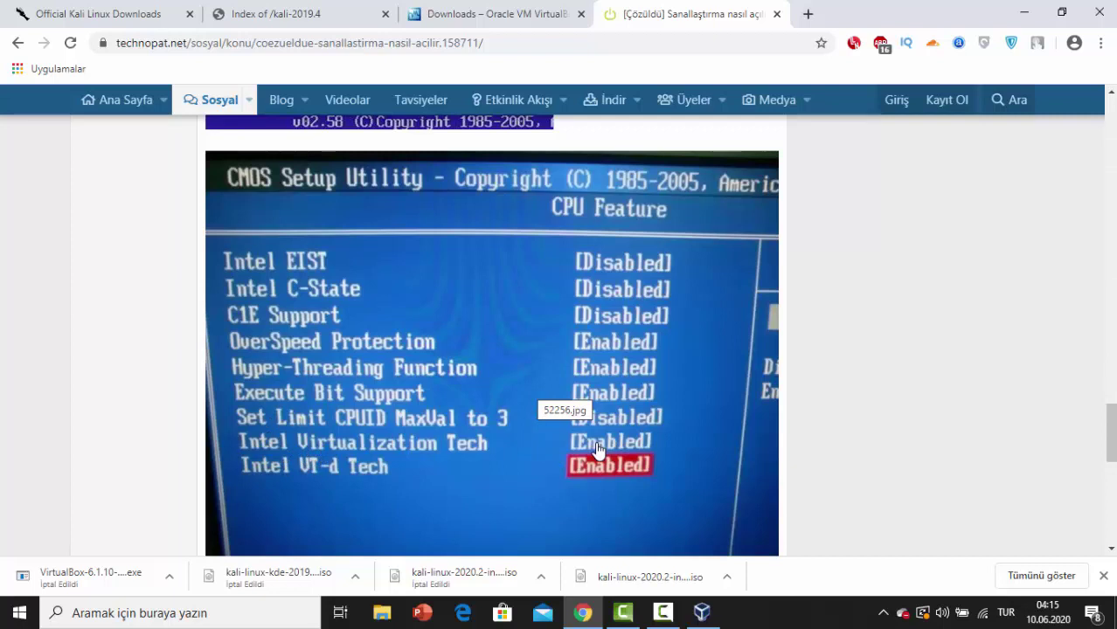
scroll(1110, 433, down, 5)
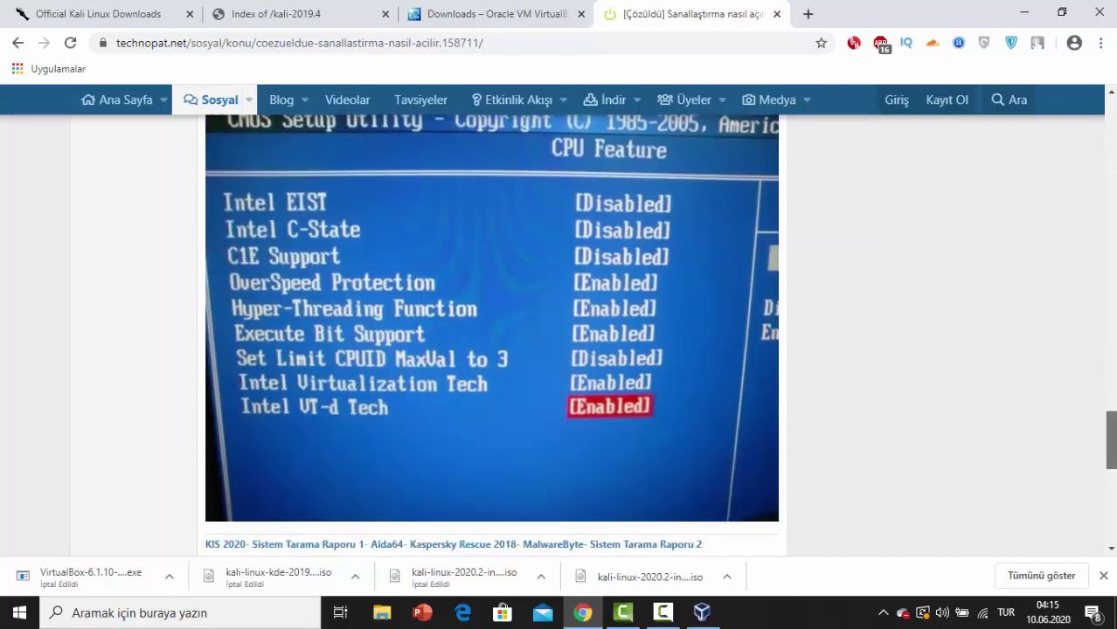
scroll(1110, 433, up, 5)
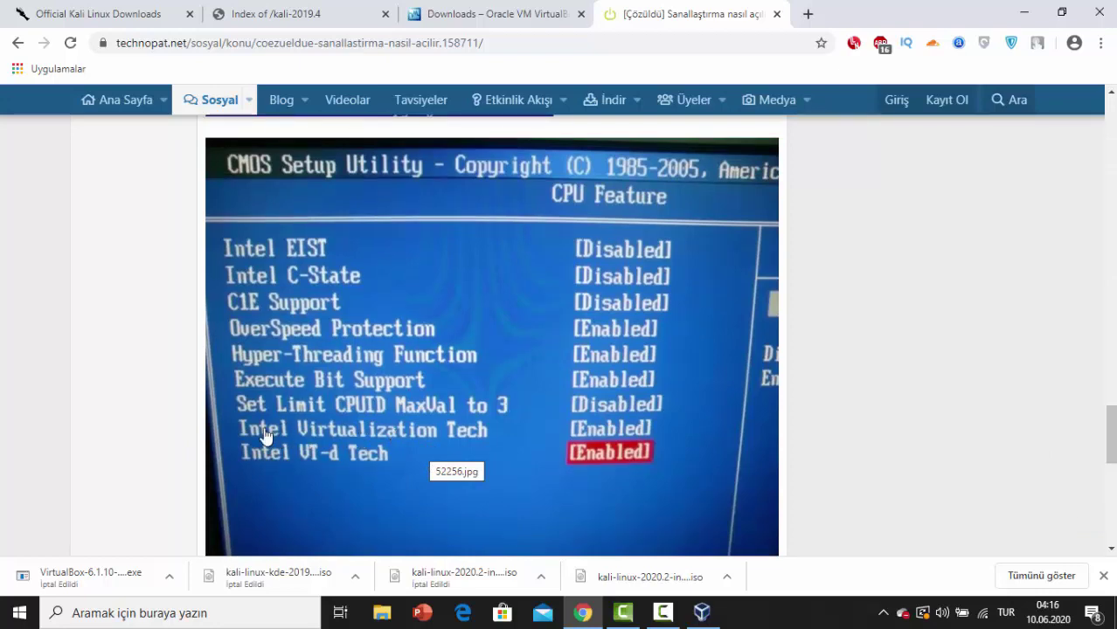
click(493, 14)
click(774, 14)
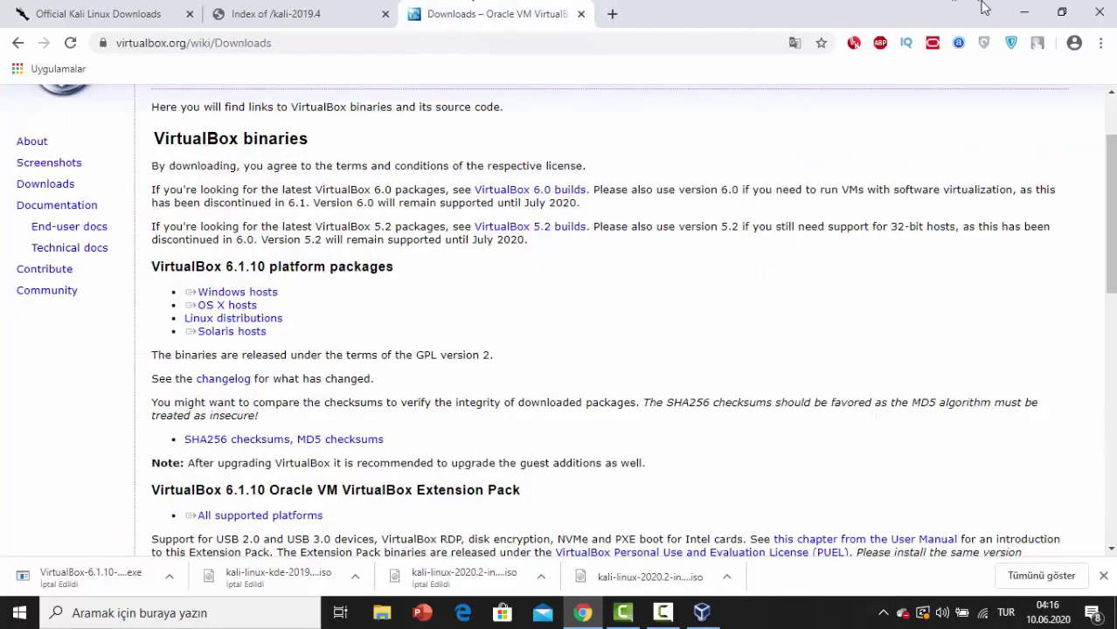
Set the Kali Linux machine's version to Linux 2.6 / 3.x / 4.x (64-bit) and continue with İleri
click(1021, 11)
click(691, 371)
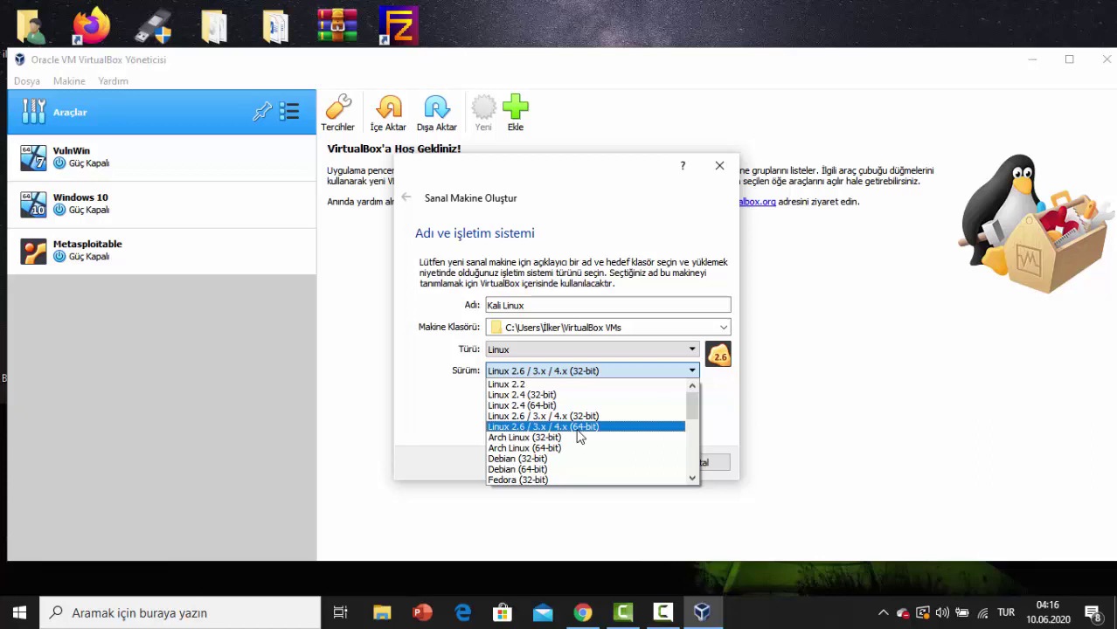
click(577, 427)
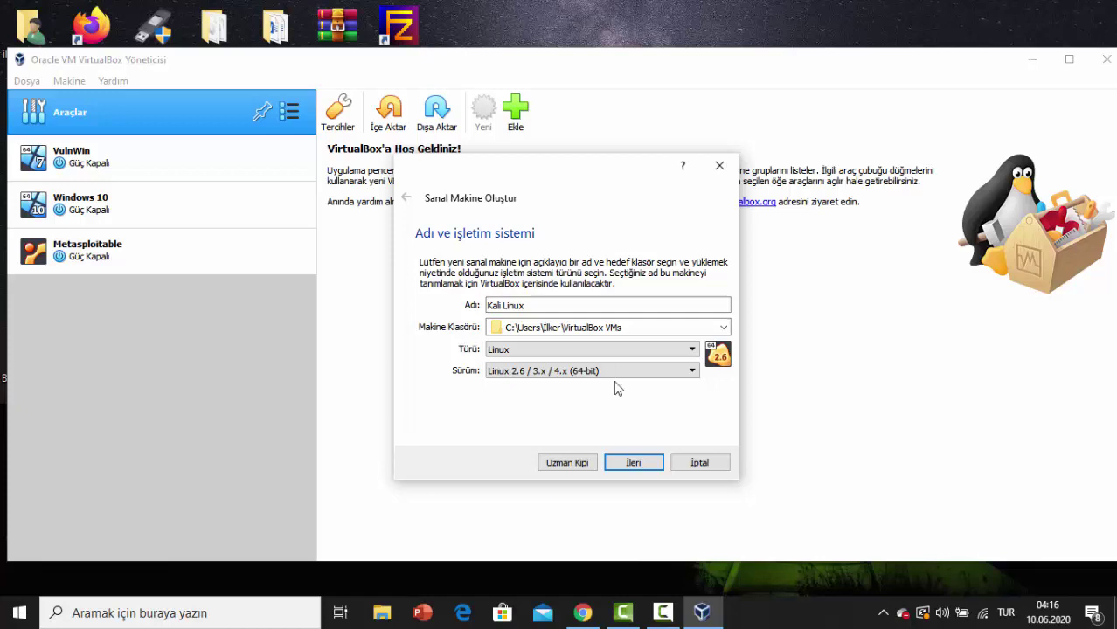
click(636, 465)
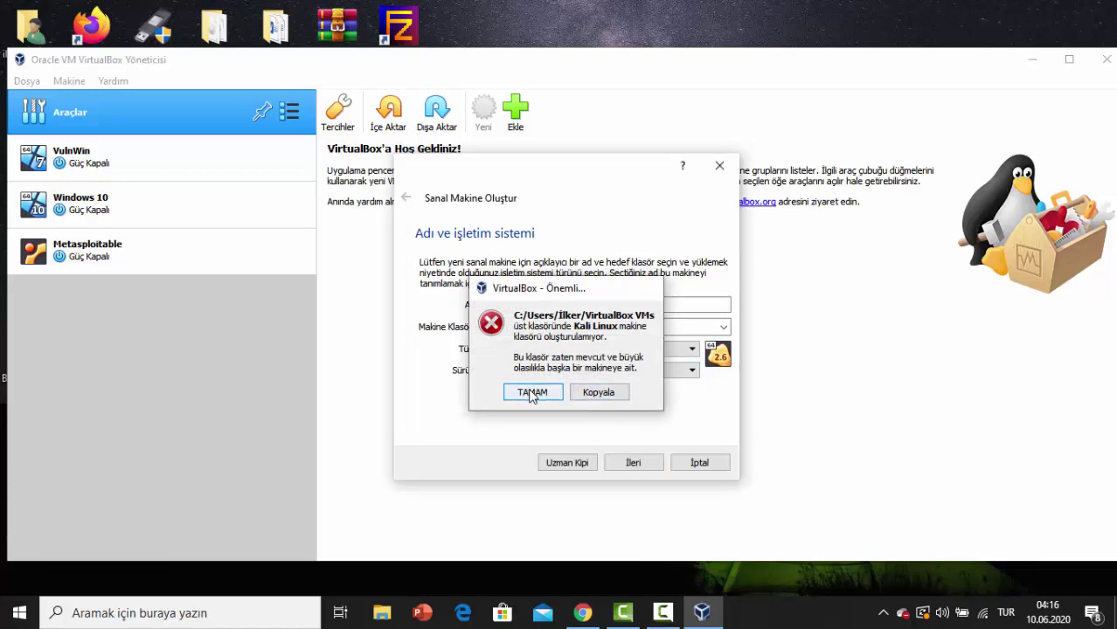
Dismiss the folder-exists error, append '-1' to name the machine Kali Linux-1, and continue
click(532, 393)
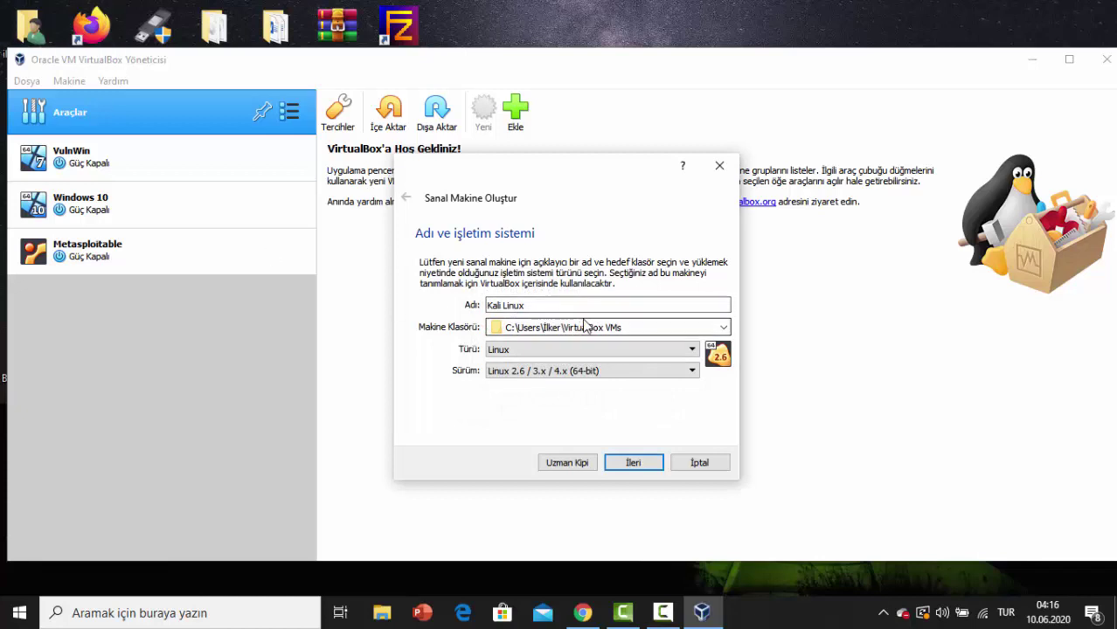
click(555, 305)
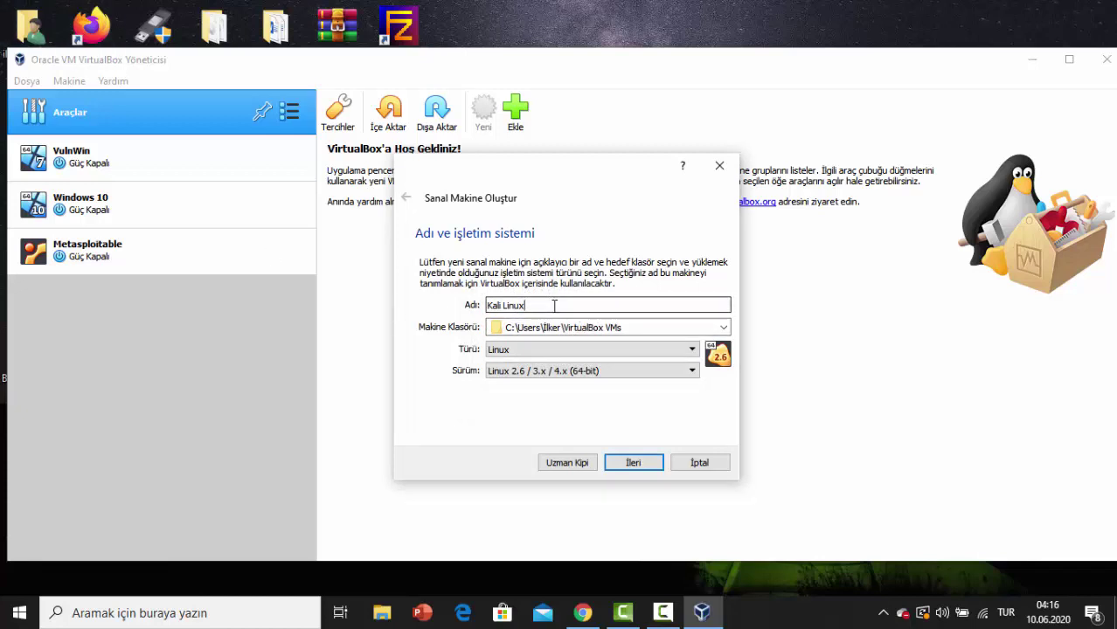
text(-)
text(Den)
click(616, 462)
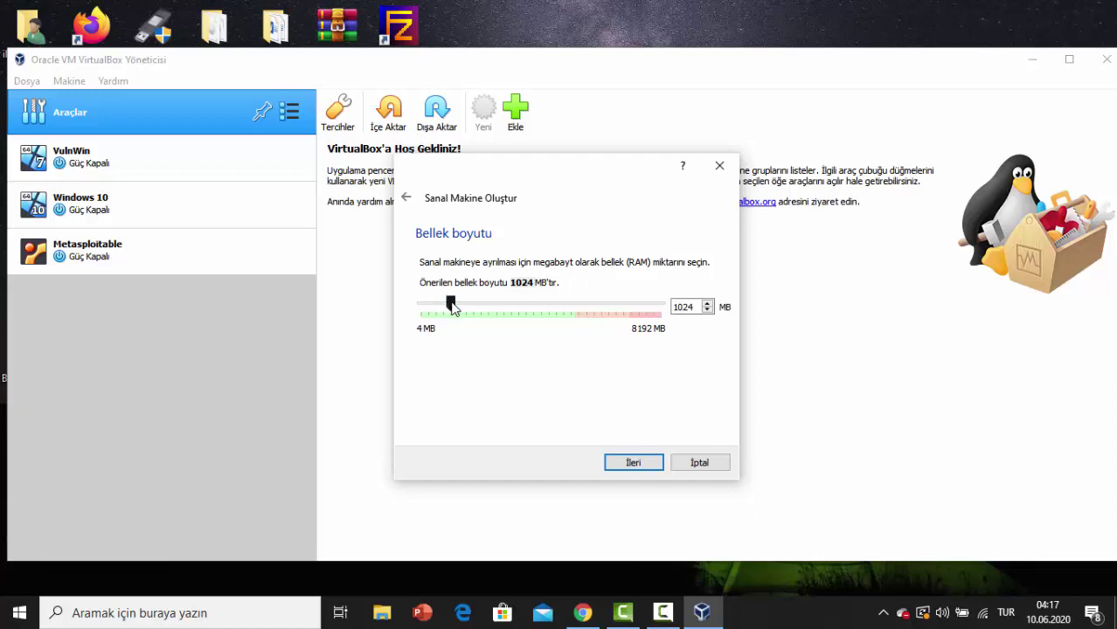
Raise the memory slider to 2048 MB and advance to the hard disk step
drag(451, 304, 486, 307)
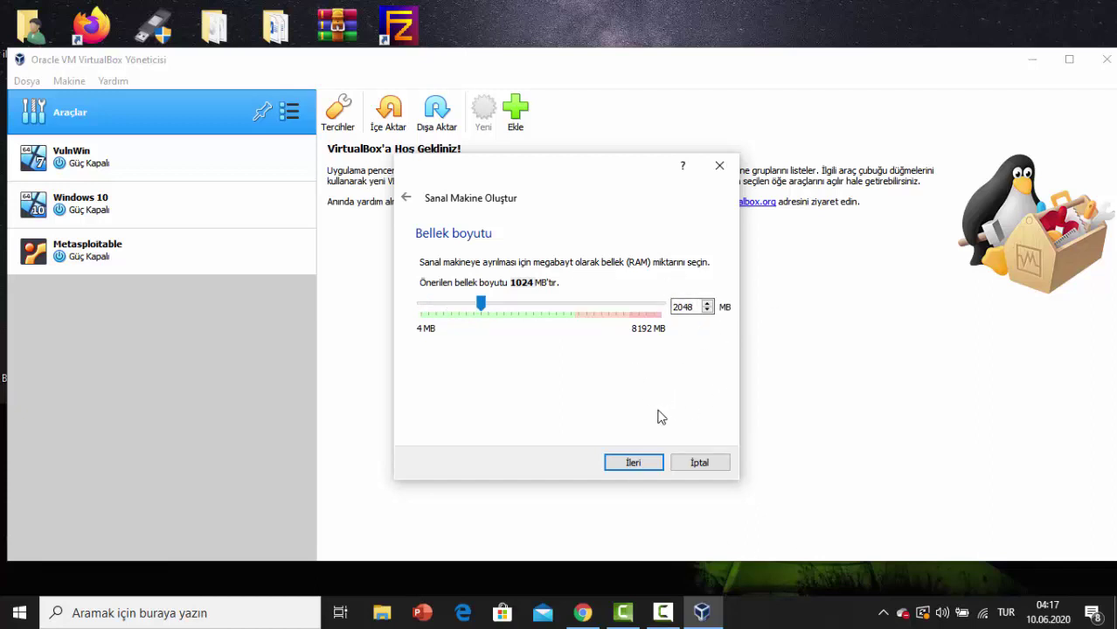
click(635, 464)
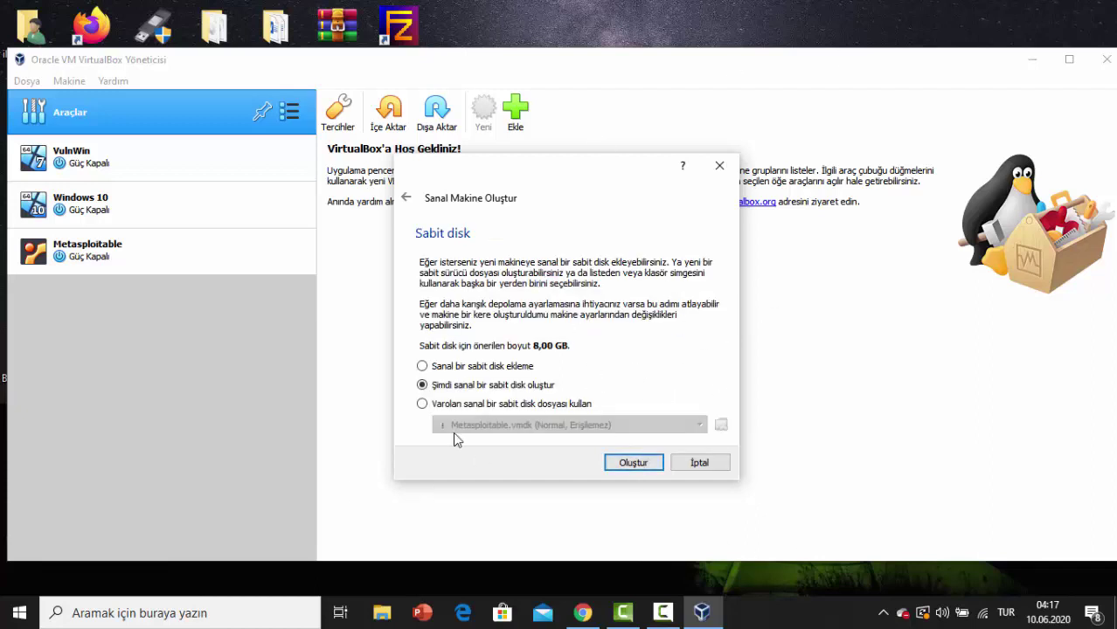
Create a new dynamically allocated VDI disk and enlarge it to 50,29 GB
click(615, 464)
click(652, 488)
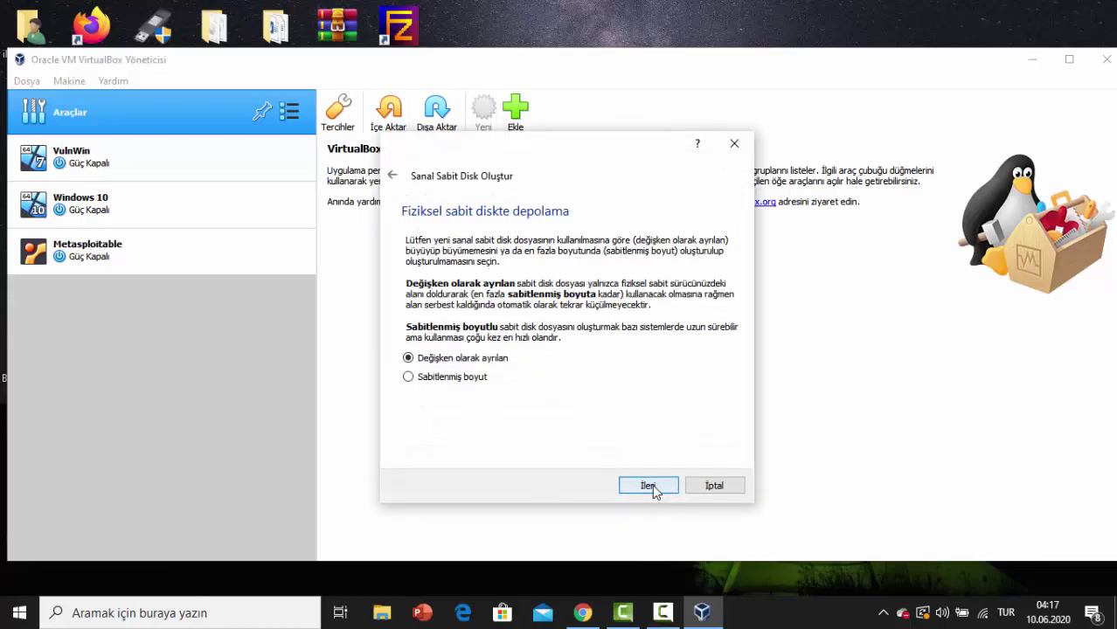
click(646, 487)
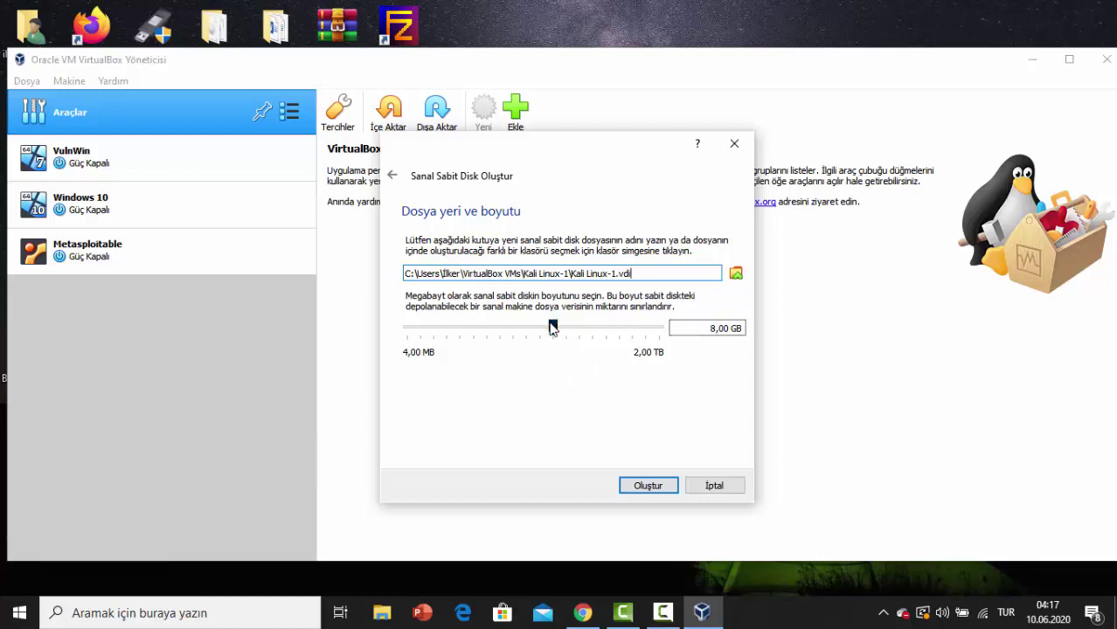
drag(553, 327, 585, 328)
Finish creating Kali Linux-1 and open its Ayarlar (settings) from the machine's context menu
click(651, 487)
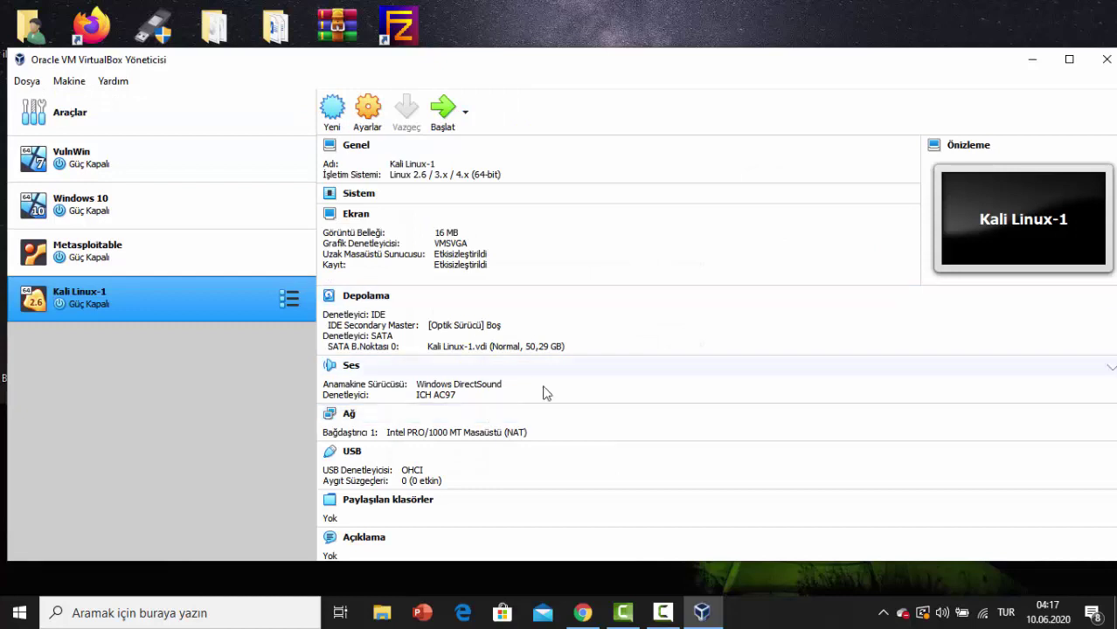
right_click(174, 297)
click(214, 13)
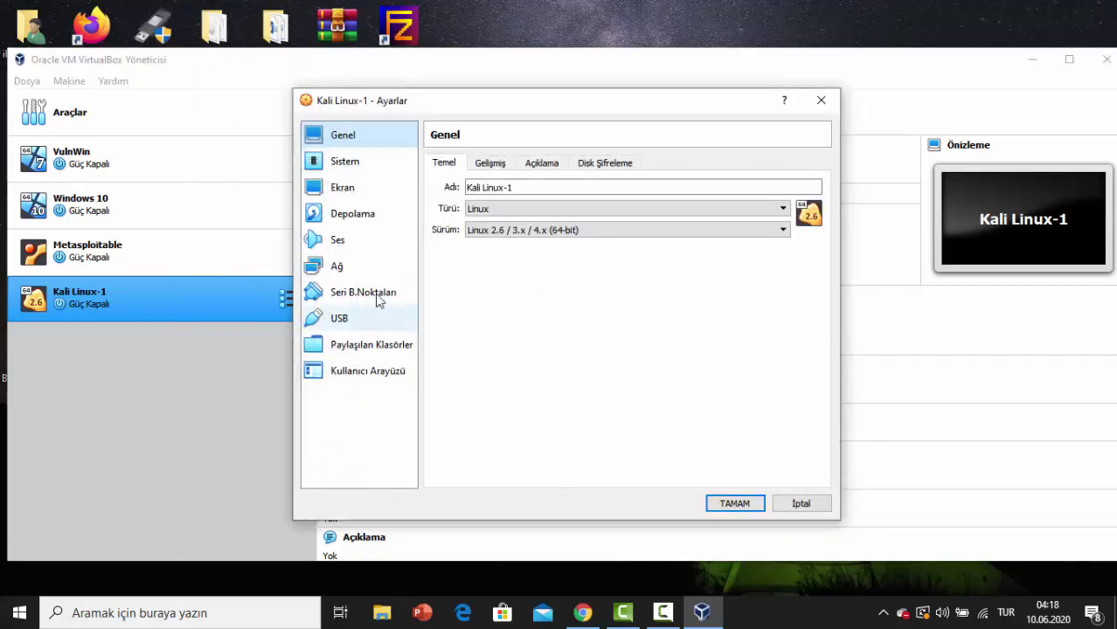
In Storage settings, select the empty IDE optical drive and choose to browse for a disk file
click(354, 219)
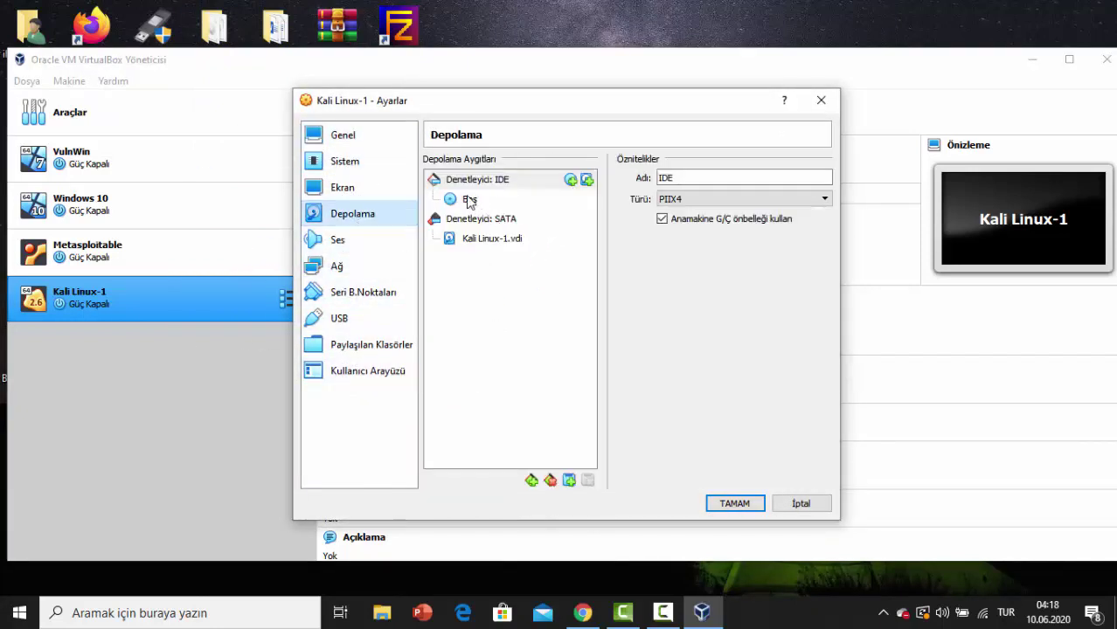
click(466, 201)
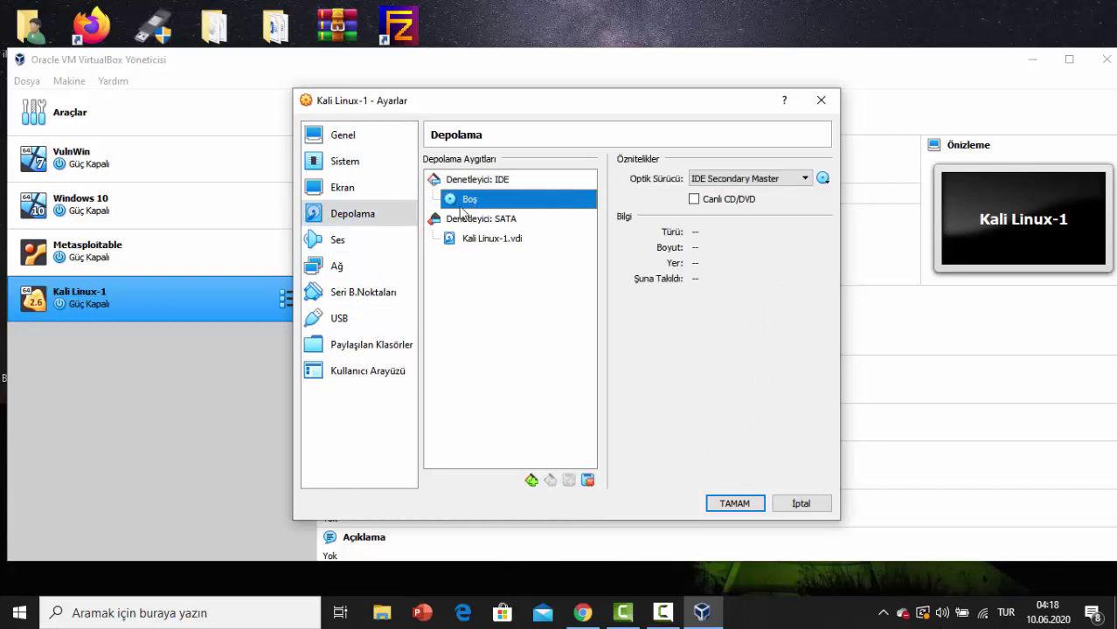
click(824, 179)
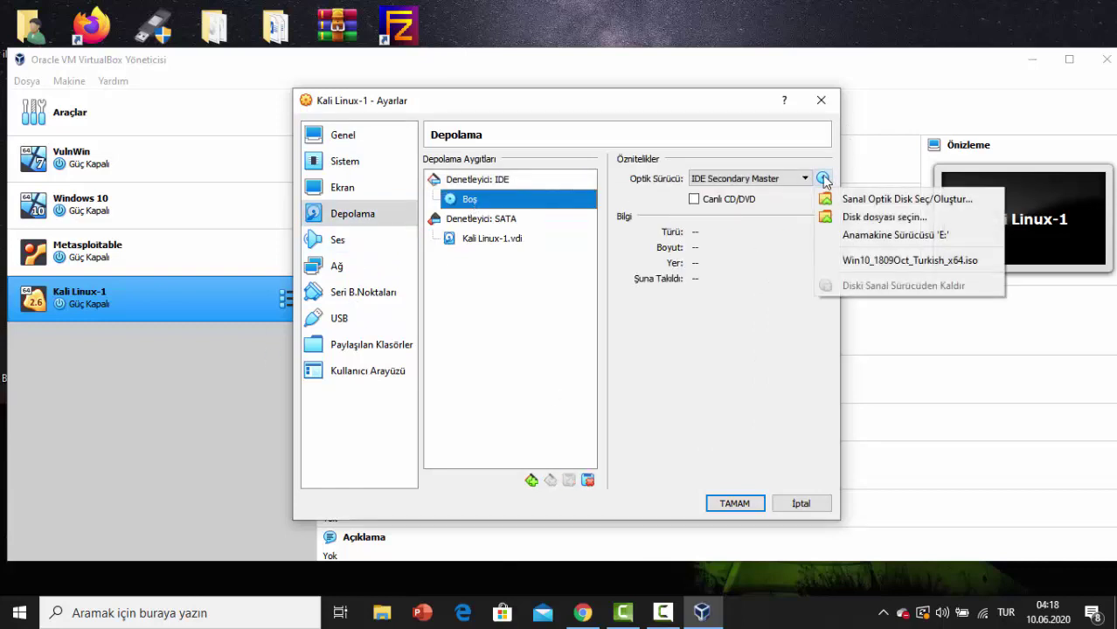
click(851, 219)
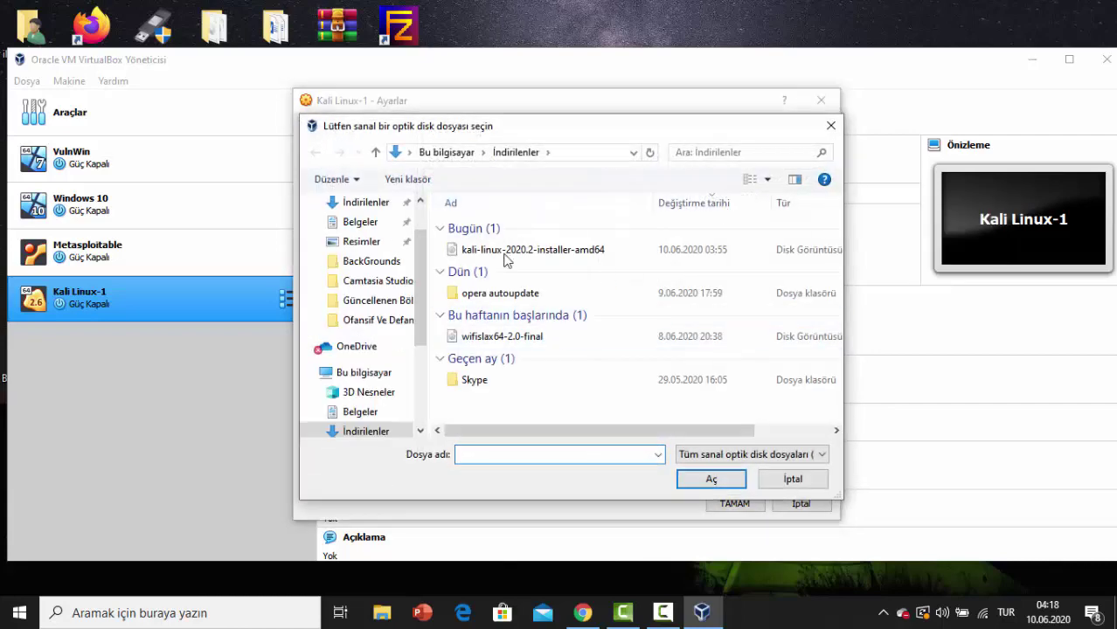
Attach kali-linux-2020.2-installer-amd64 from Desktop's ISO Dosyaları folder and save the settings
click(592, 256)
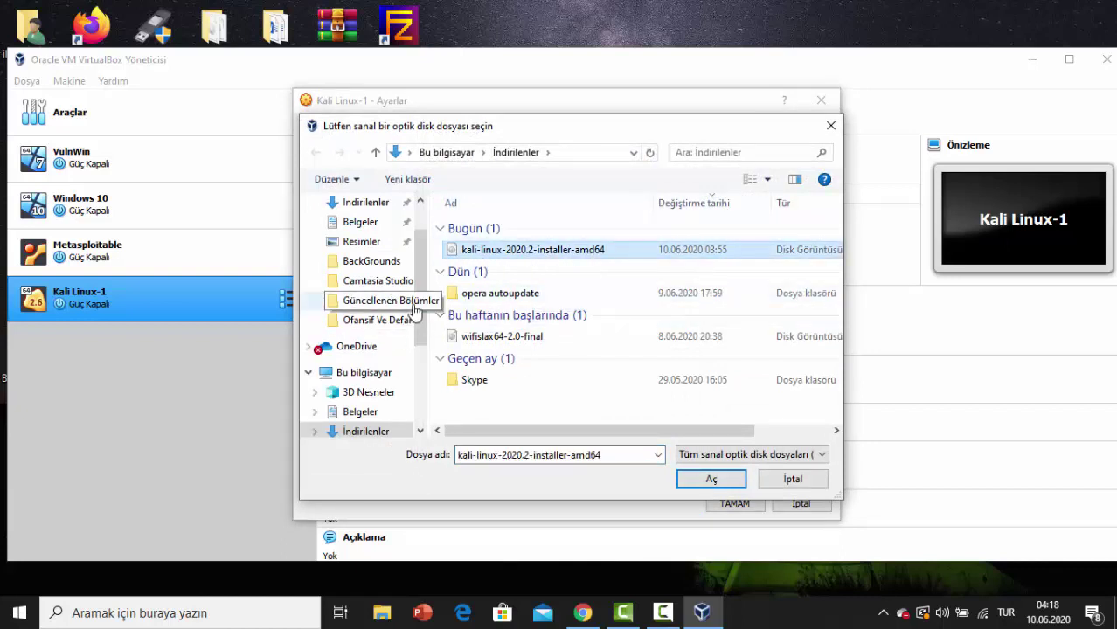
scroll(414, 308, up, 1)
click(364, 235)
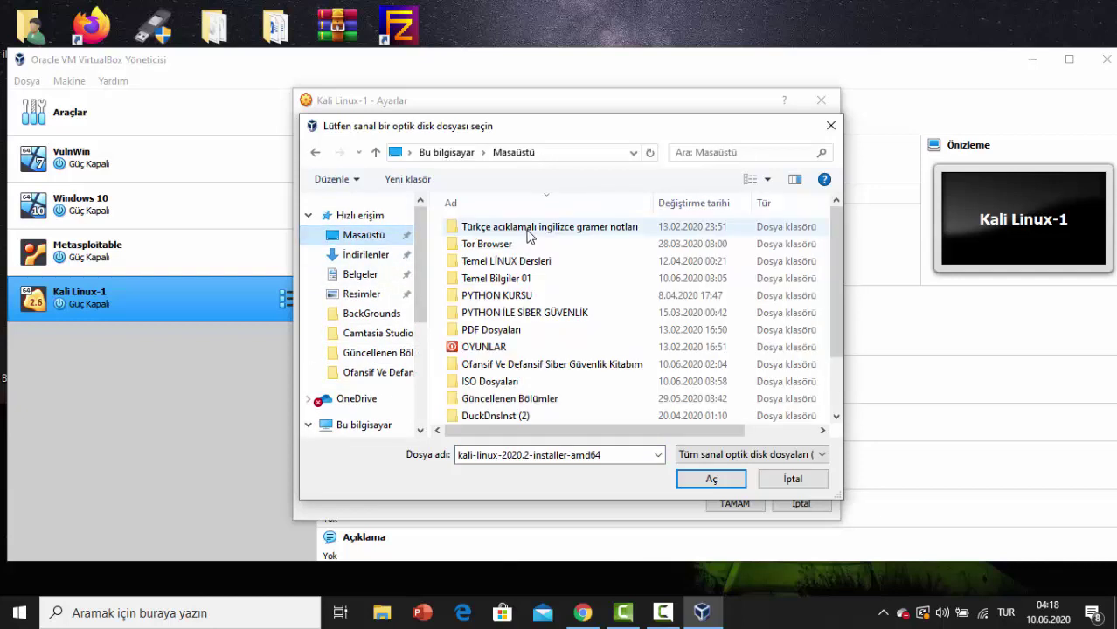
drag(834, 221, 832, 284)
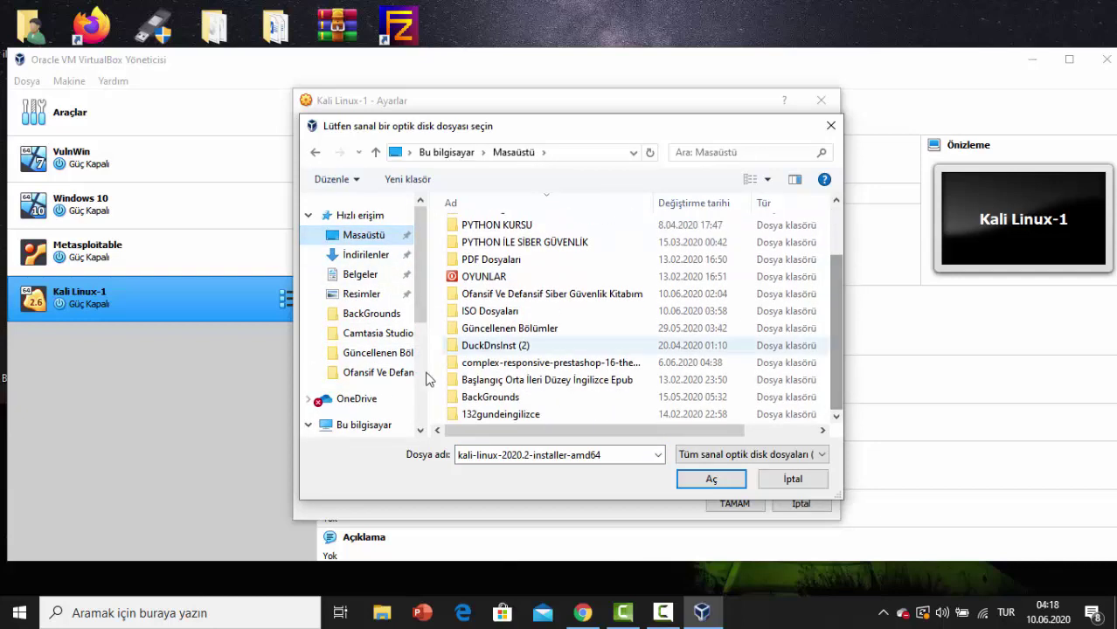
double_click(502, 311)
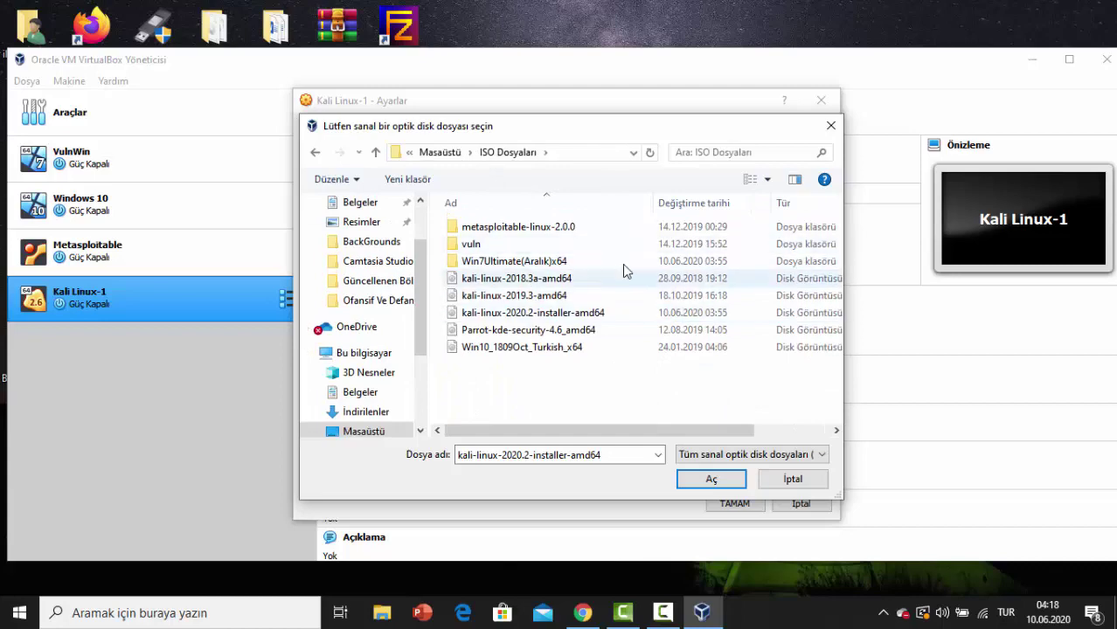
click(551, 313)
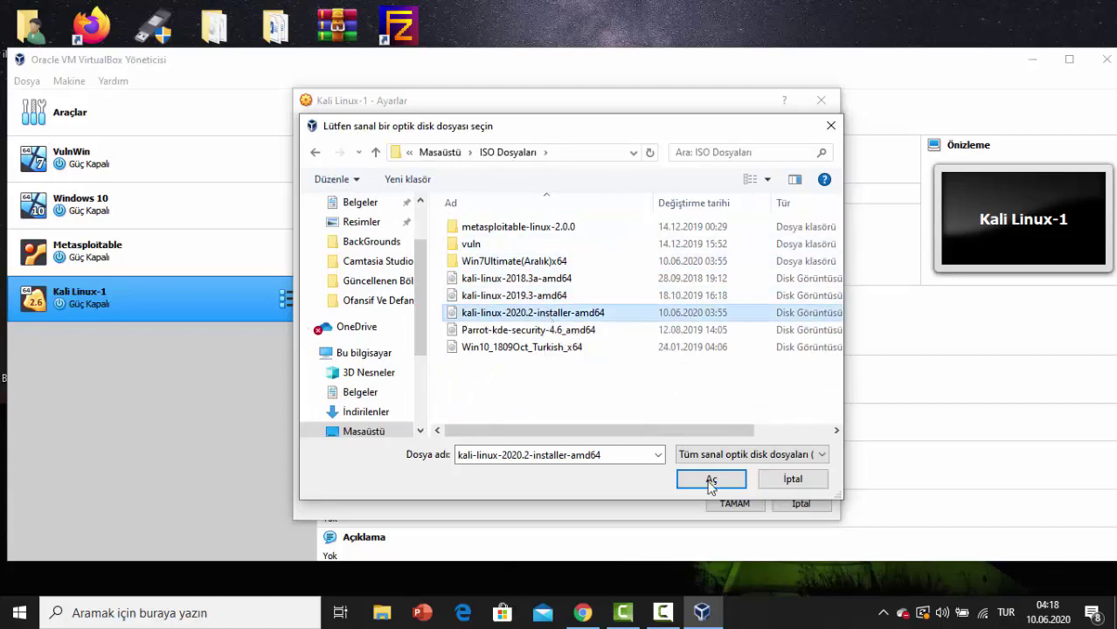
click(710, 479)
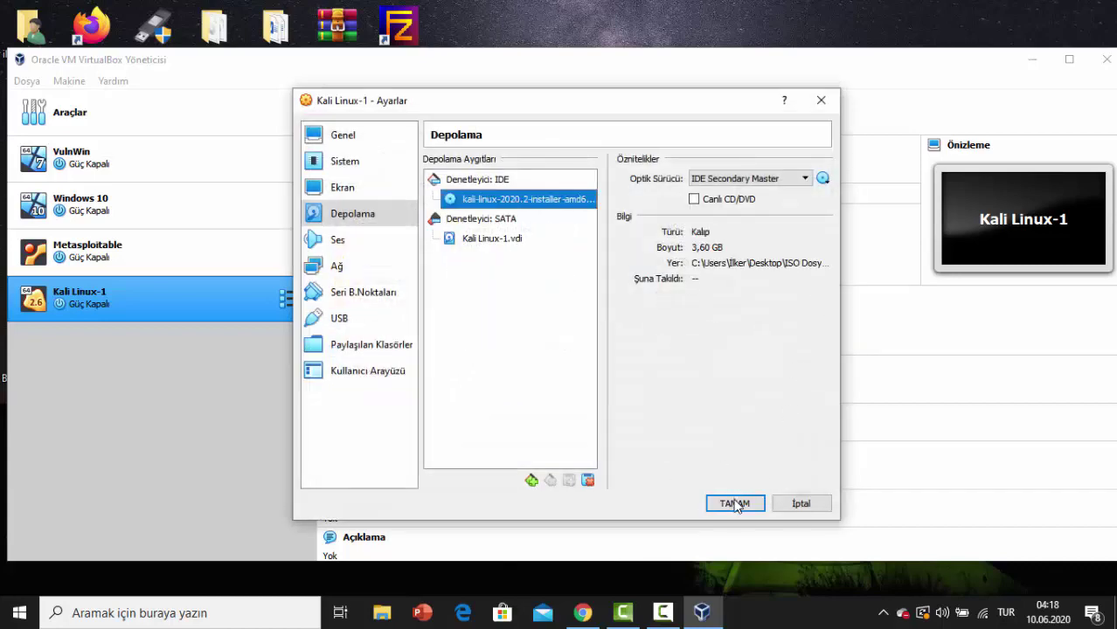
click(734, 504)
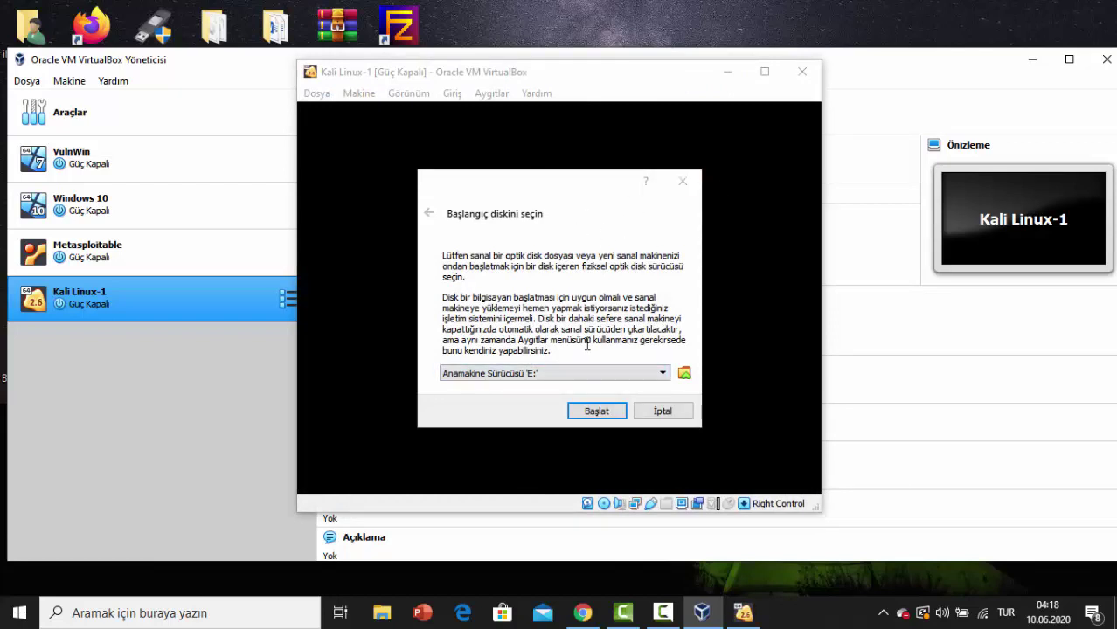
Start Kali Linux-1 with kali-linux-2020.2-installer-amd64.iso selected as the startup disk
click(570, 374)
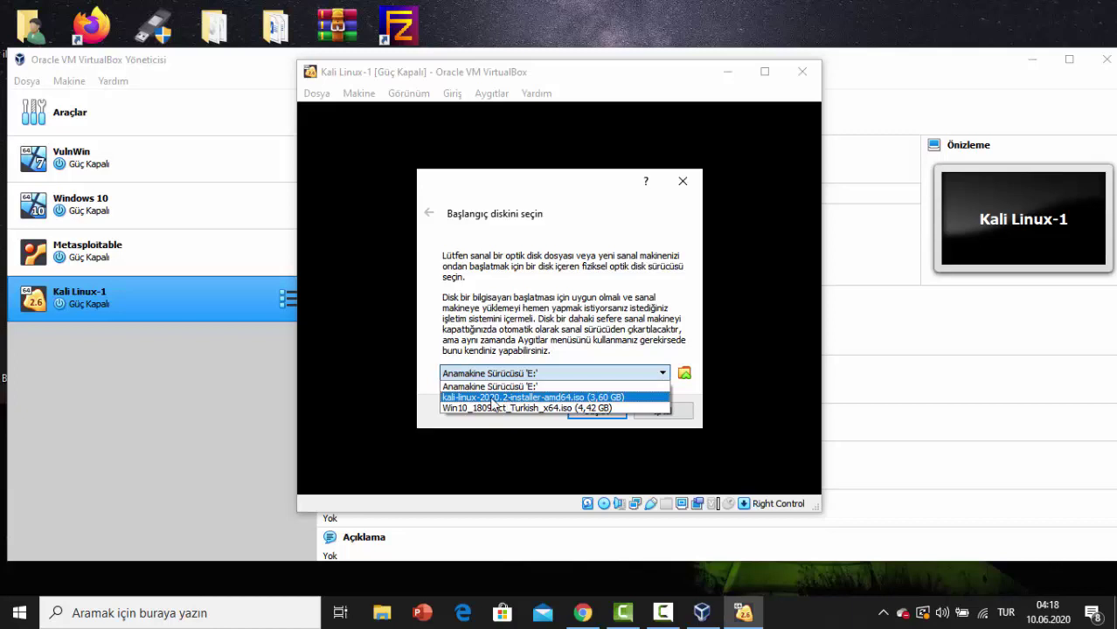
click(564, 397)
click(588, 411)
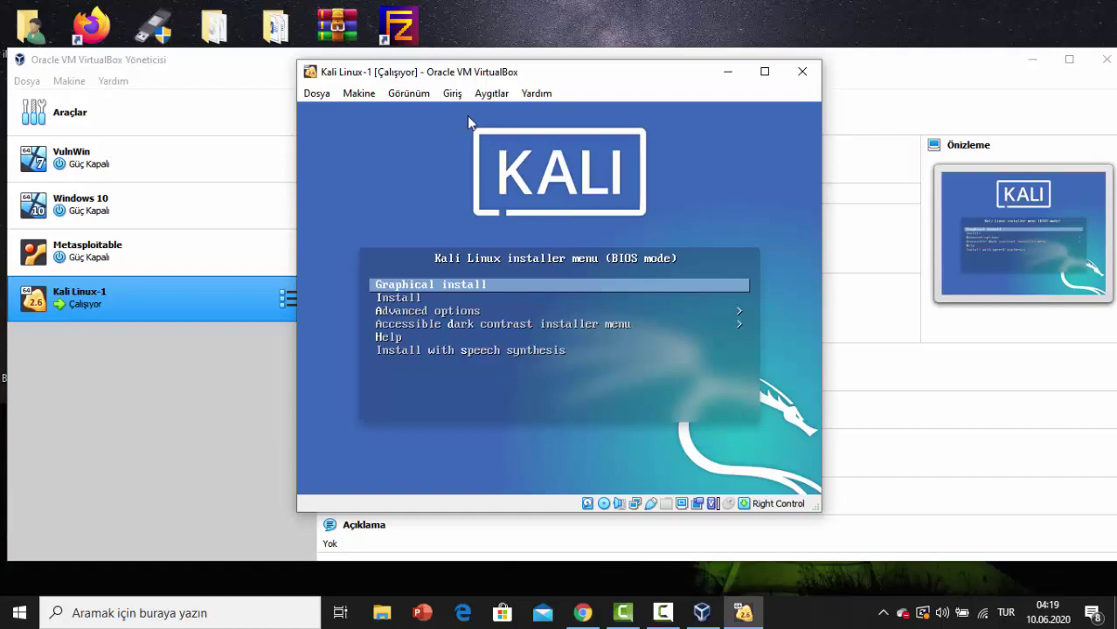
Switch the VM to full-screen mode and launch the Graphical install option
click(409, 93)
click(437, 113)
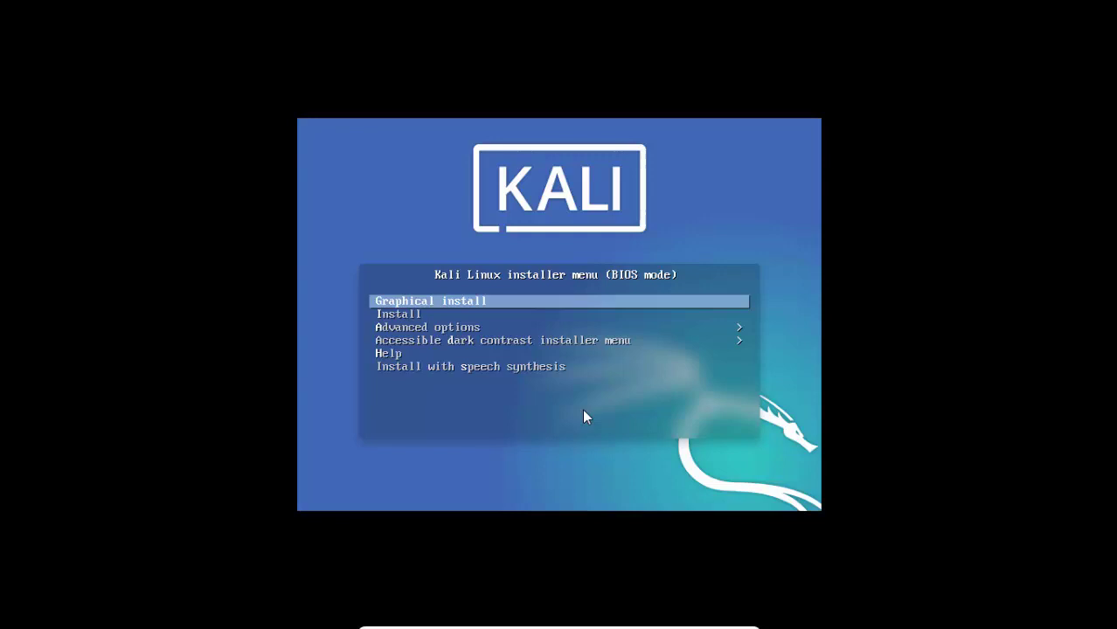
key(Down)
key(Up)
key(Down)
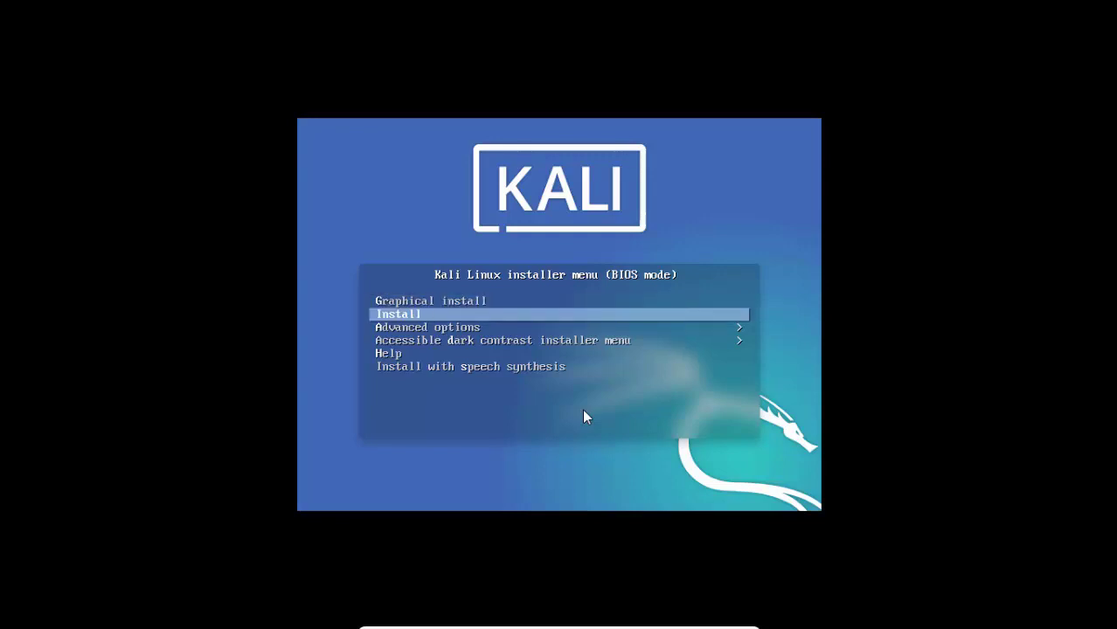
key(Up)
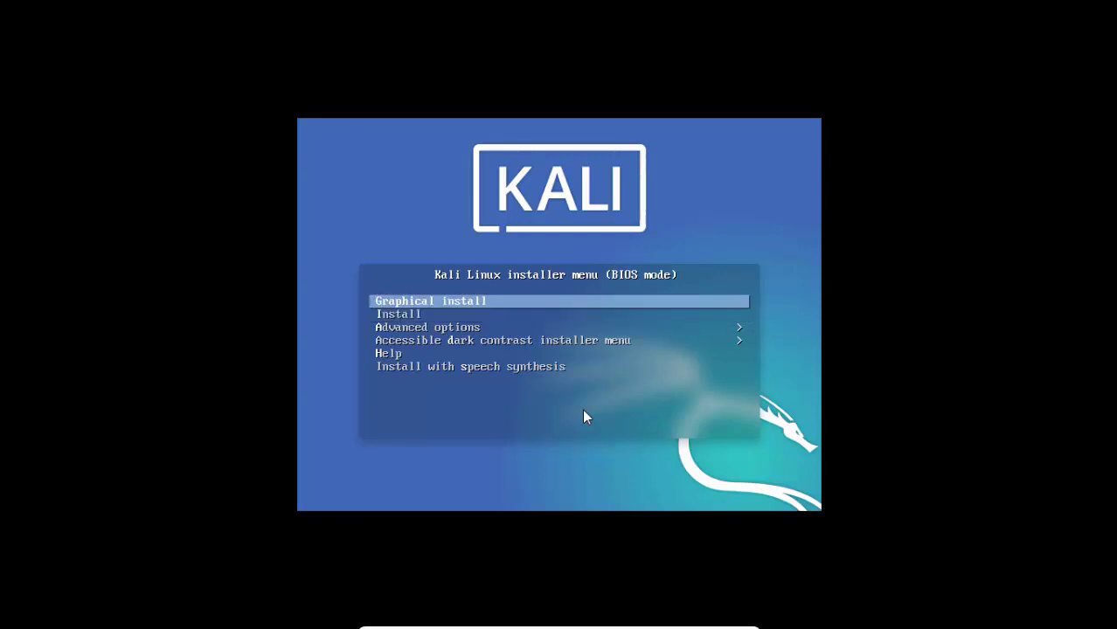
key(Return)
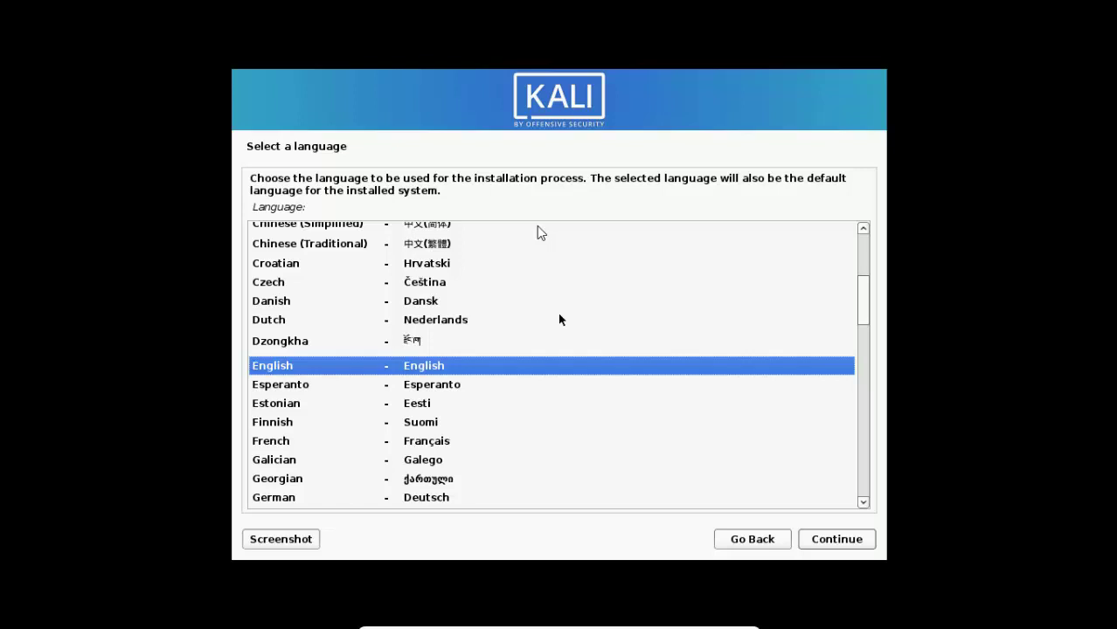
Pick Turkish from the language list, then accept Türkiye and the Türkçe (Q düzeni) keyboard
drag(867, 293, 868, 289)
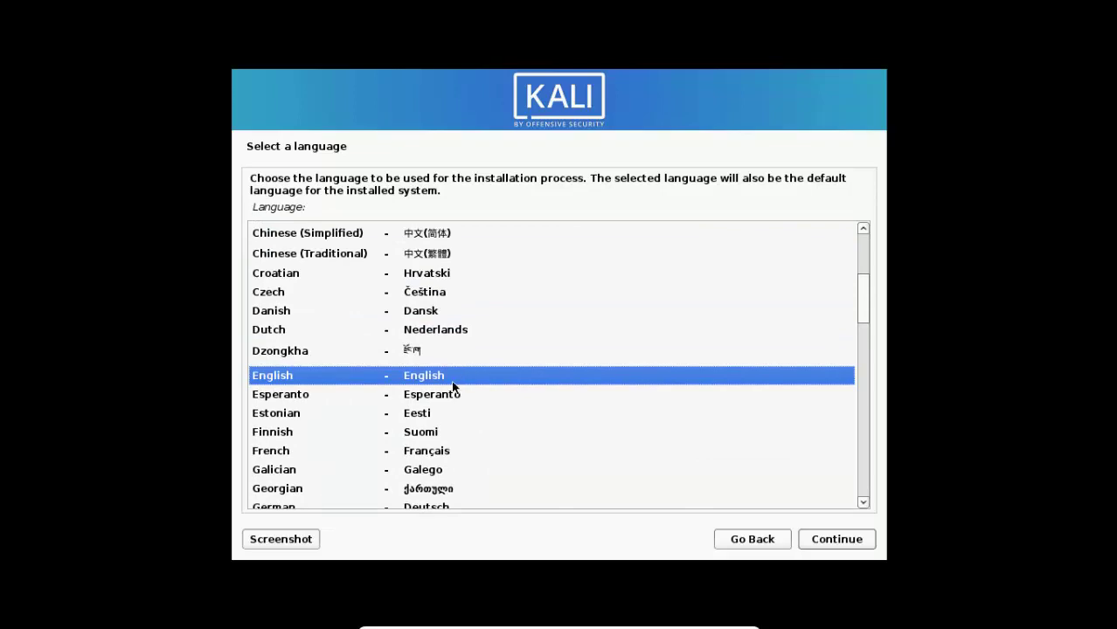
drag(868, 282, 862, 457)
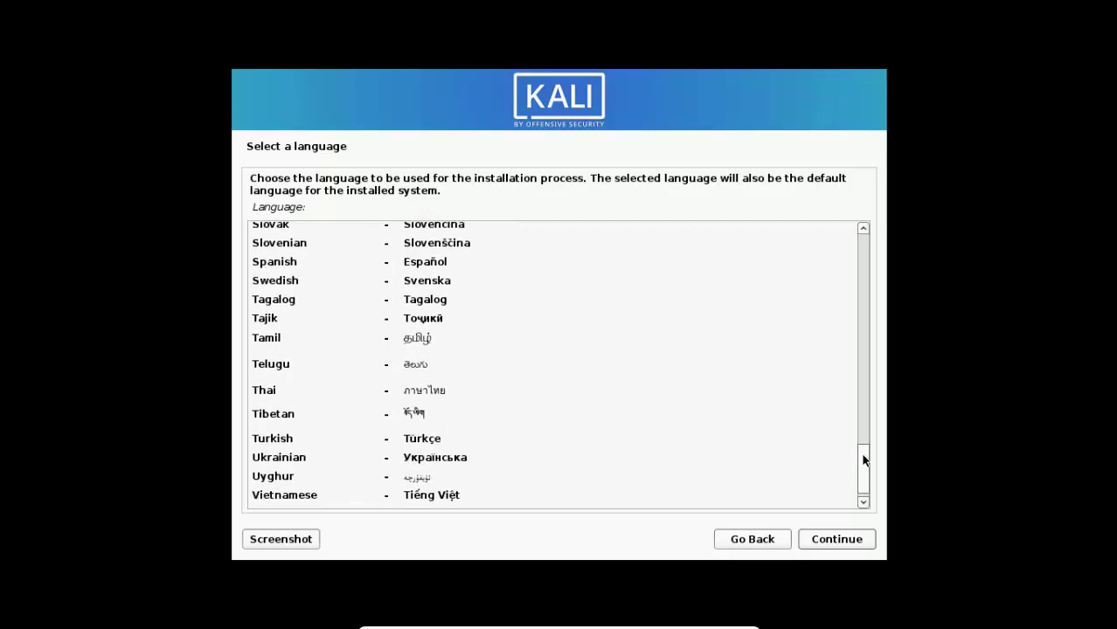
click(438, 426)
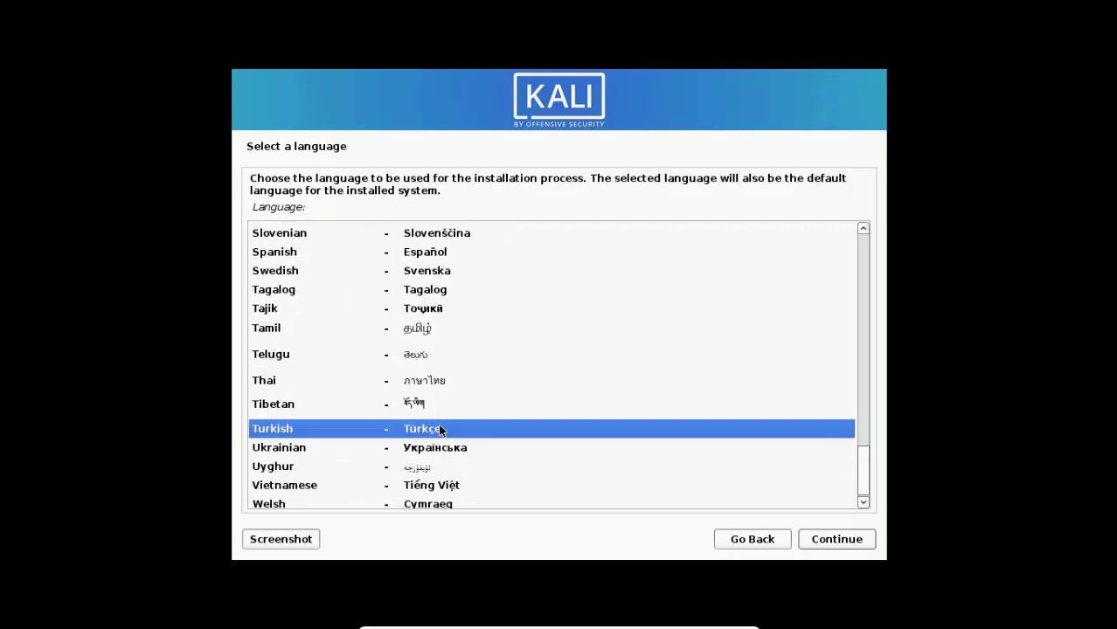
click(860, 544)
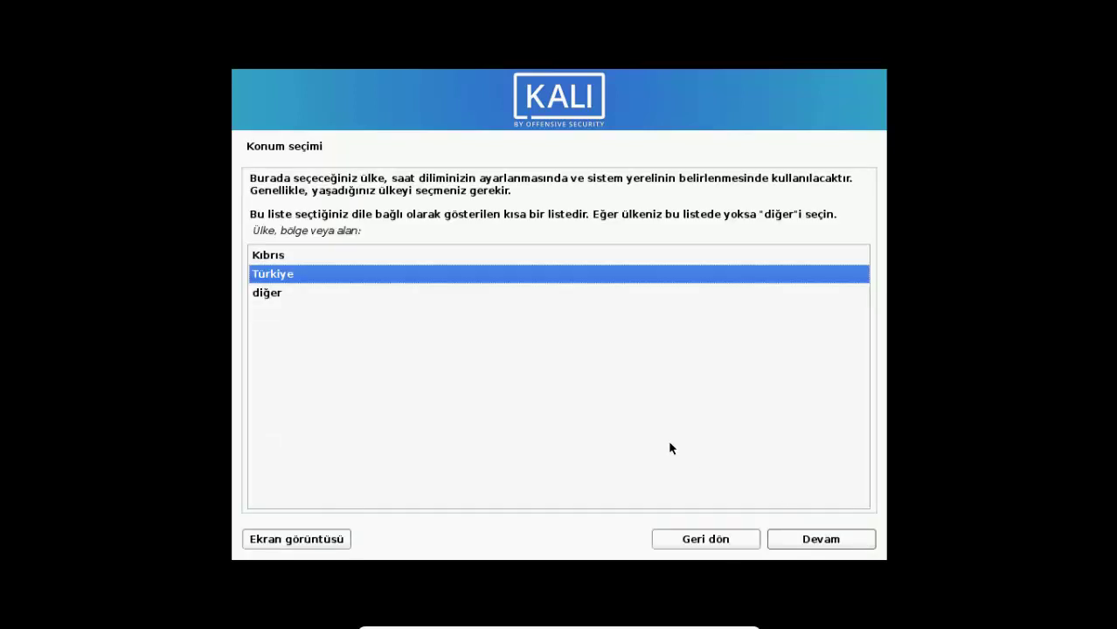
click(854, 538)
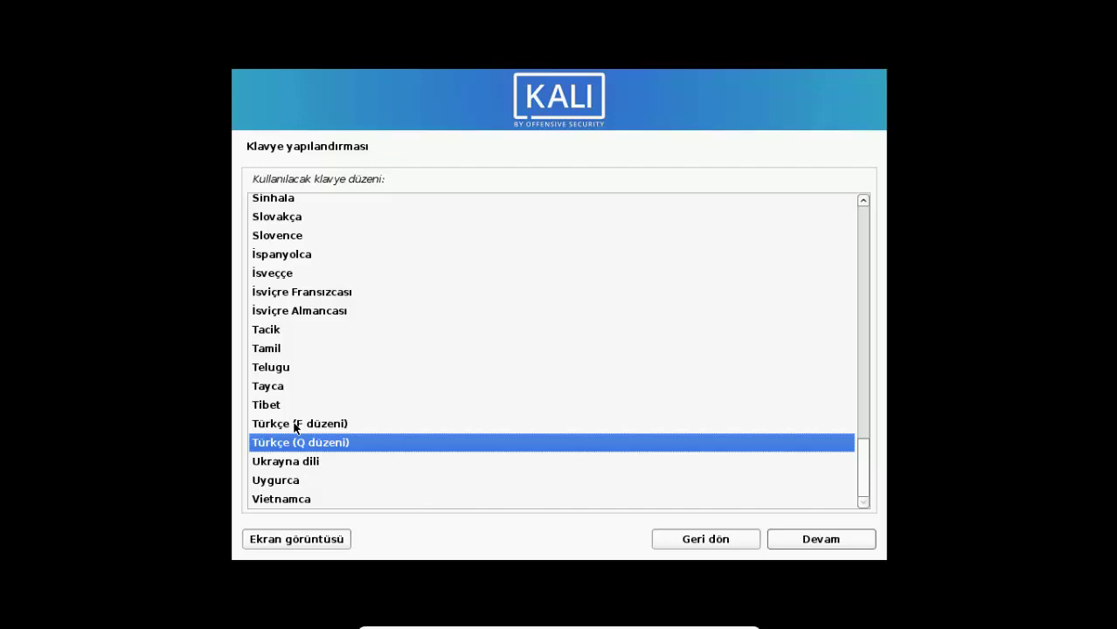
click(805, 539)
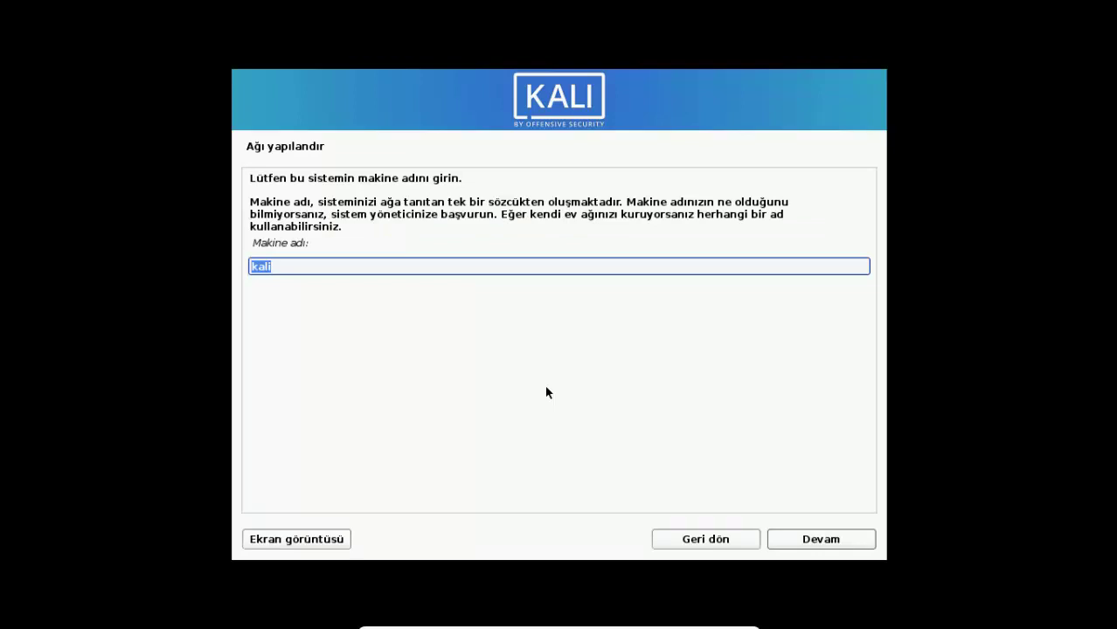
Retype the hostname as kali and leave the domain name blank
key(BackSpace)
text(kali)
key(Return)
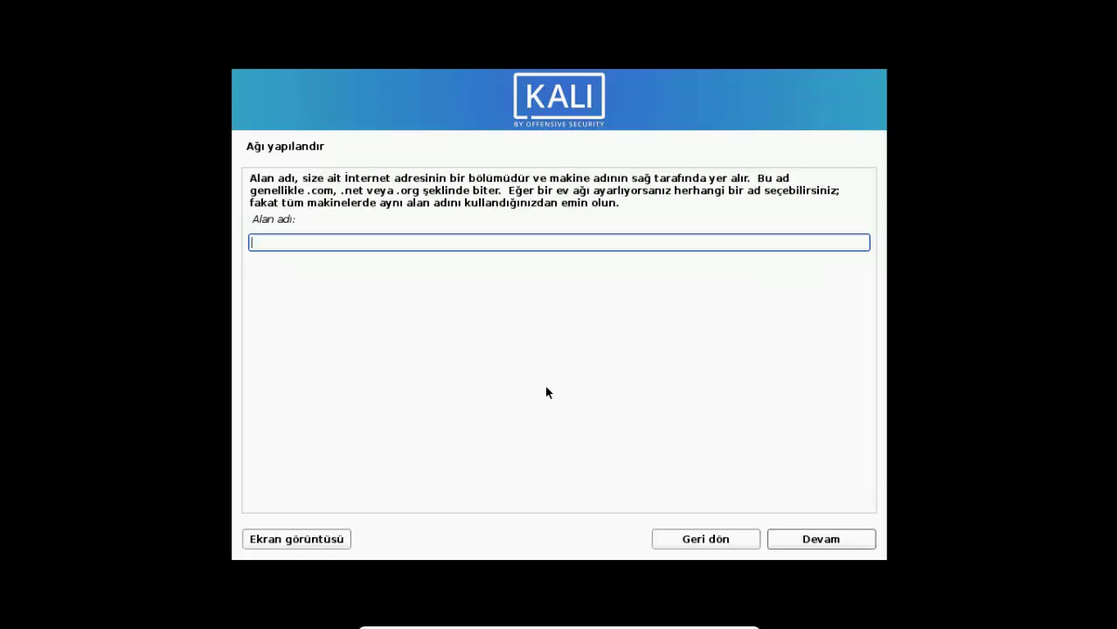
key(Return)
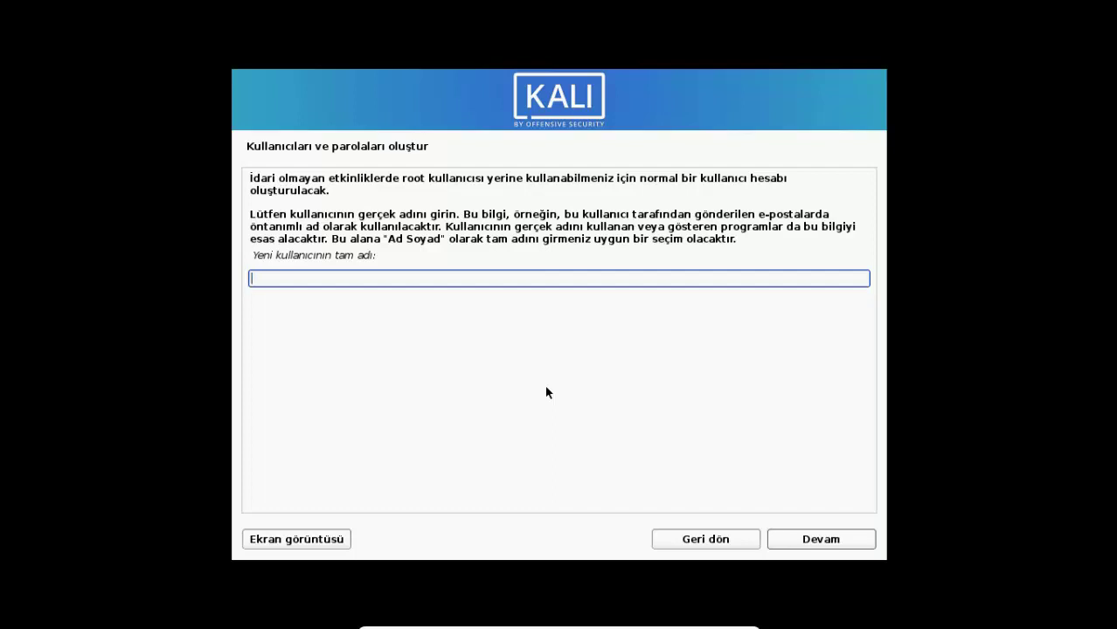
Enter the new user's full name and accept the suggested username
text(i)
key(BackSpace)
text(i)
key(BackSpace)
text(ilkerert)
click(859, 543)
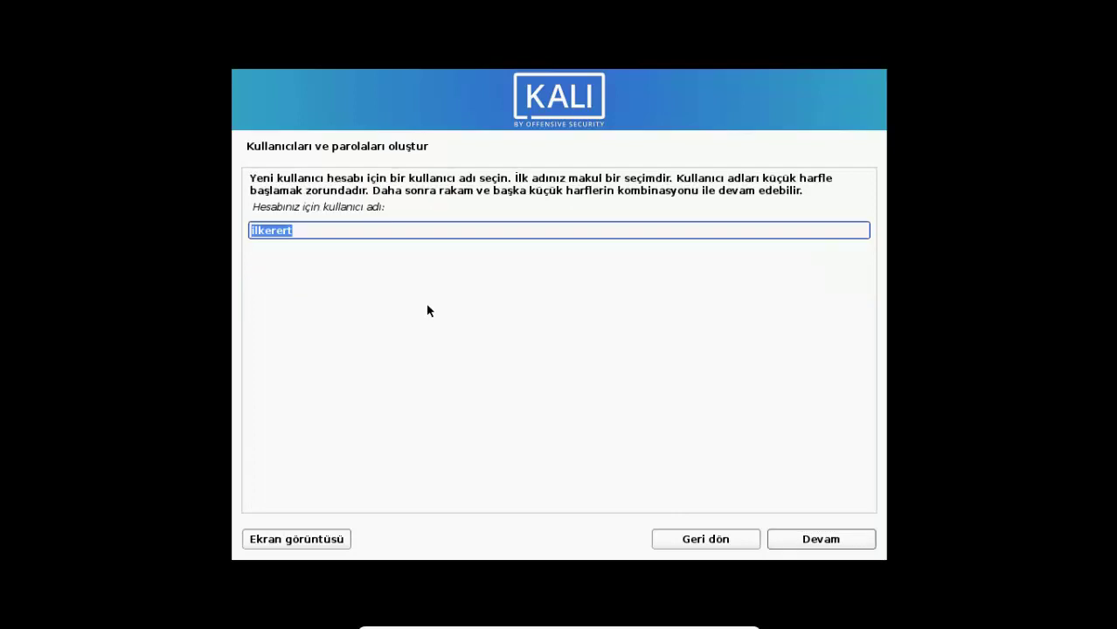
click(845, 531)
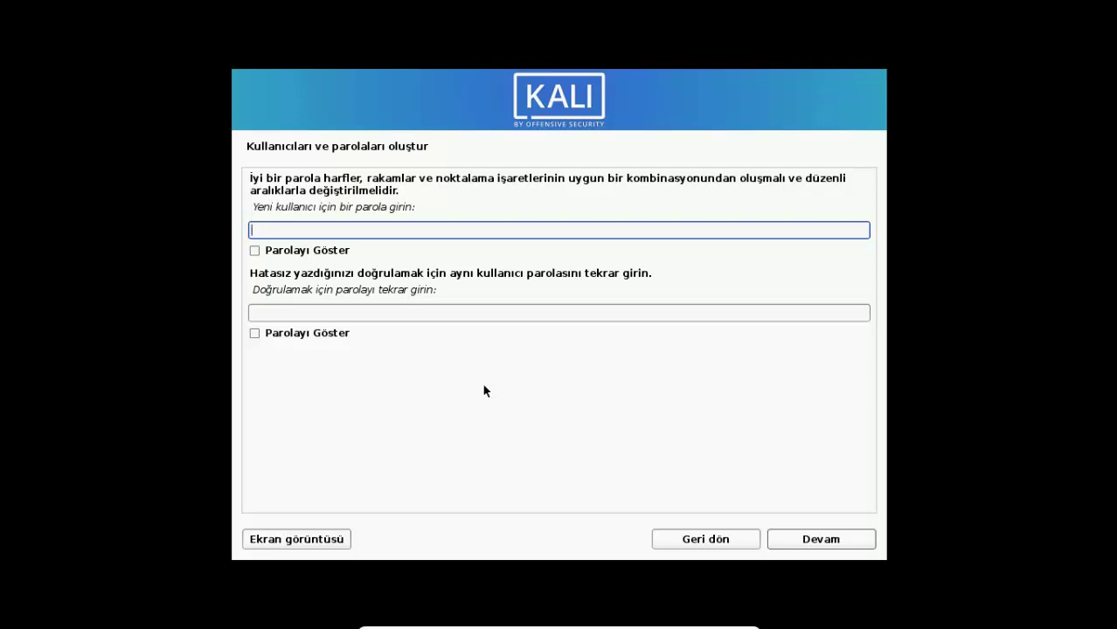
Enter the new user's password in the first field, moving on to the confirmation field
text(**********)
key(Tab)
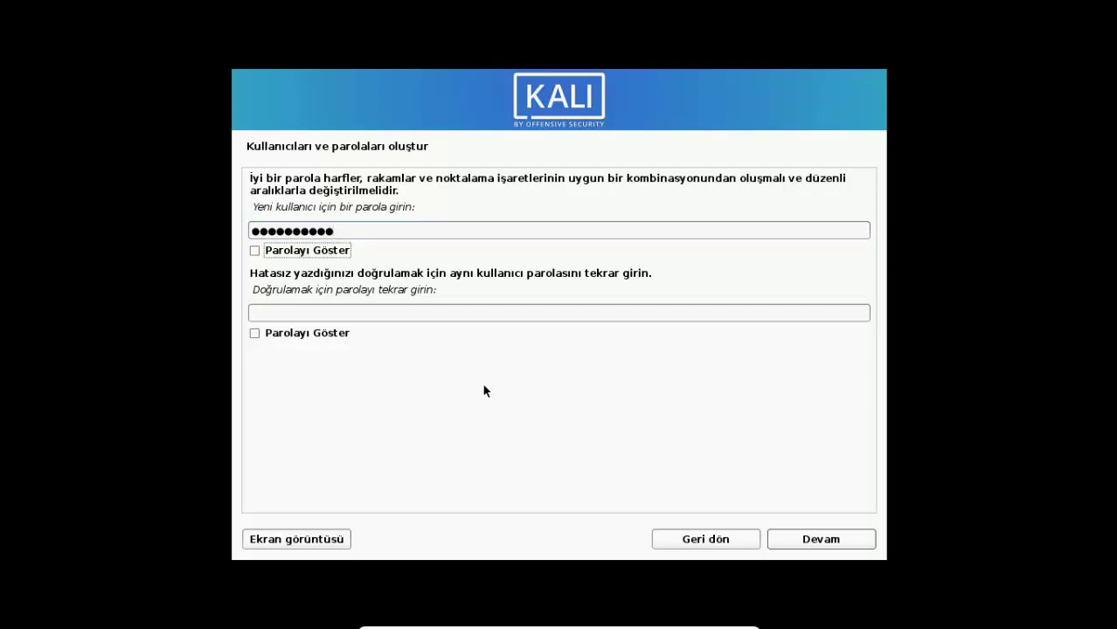
text(**********)
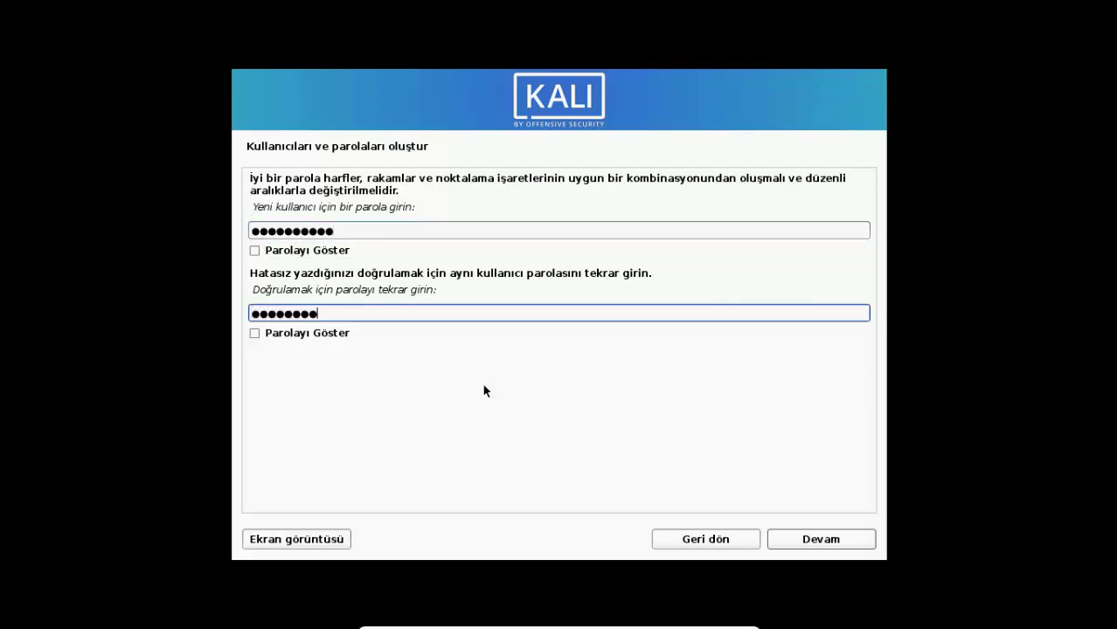
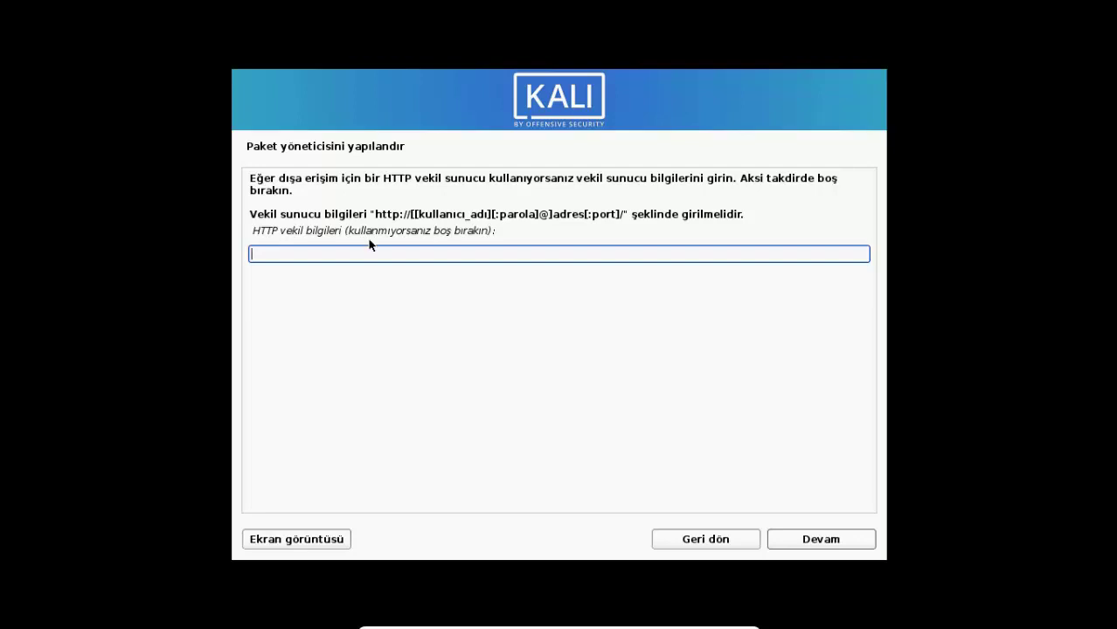
Leave the HTTP proxy blank and continue so the installer configures apt
click(795, 533)
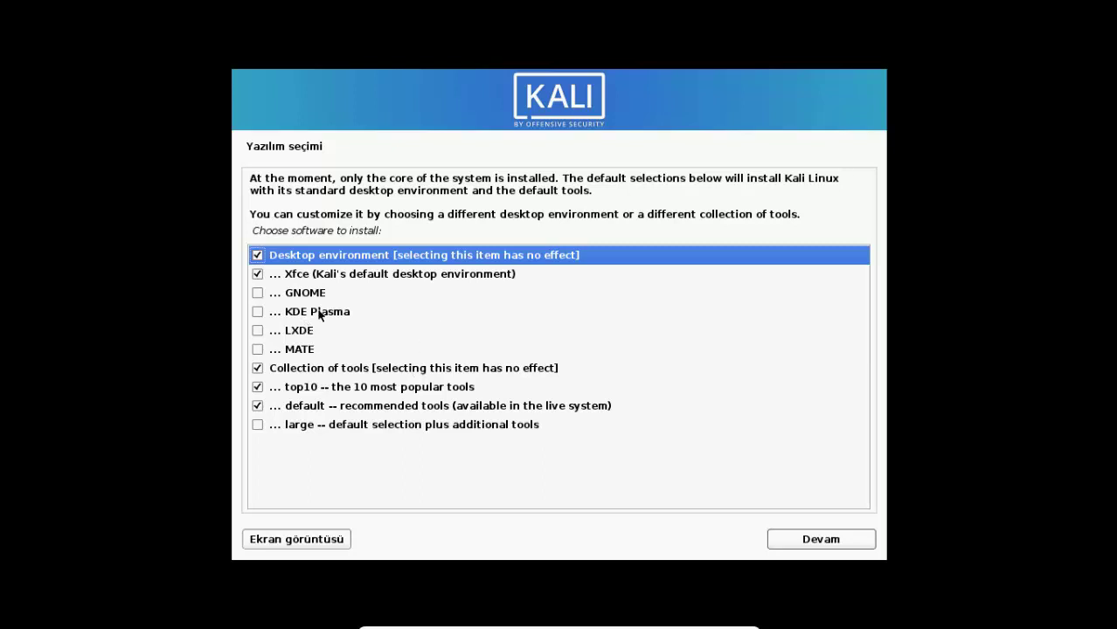
Settle on Xfce as the only desktop environment after trying and removing MATE
click(302, 278)
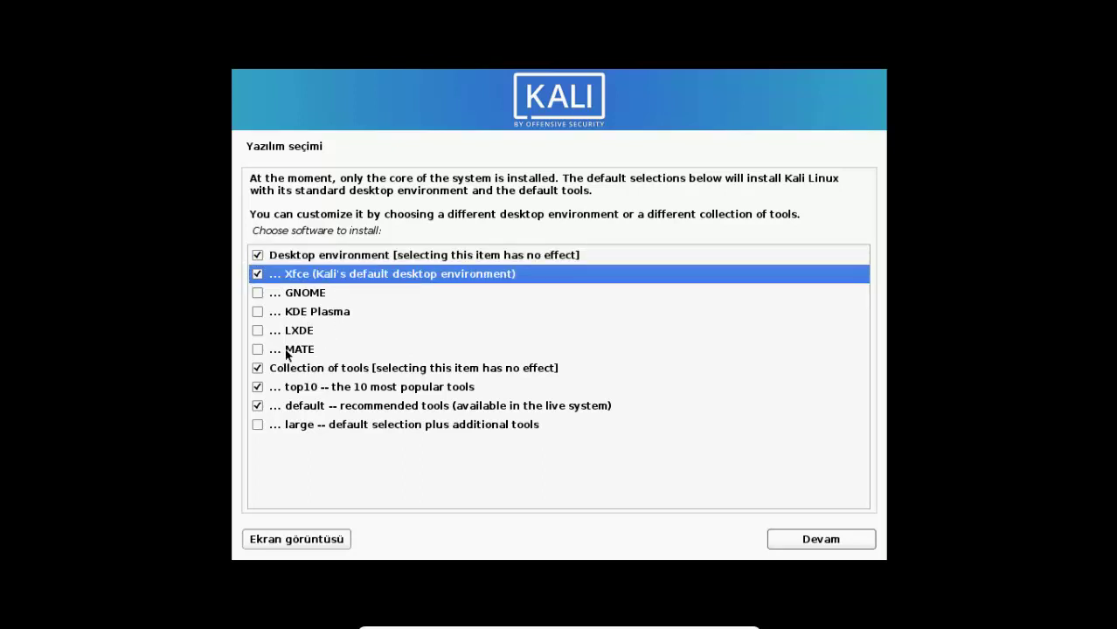
click(258, 349)
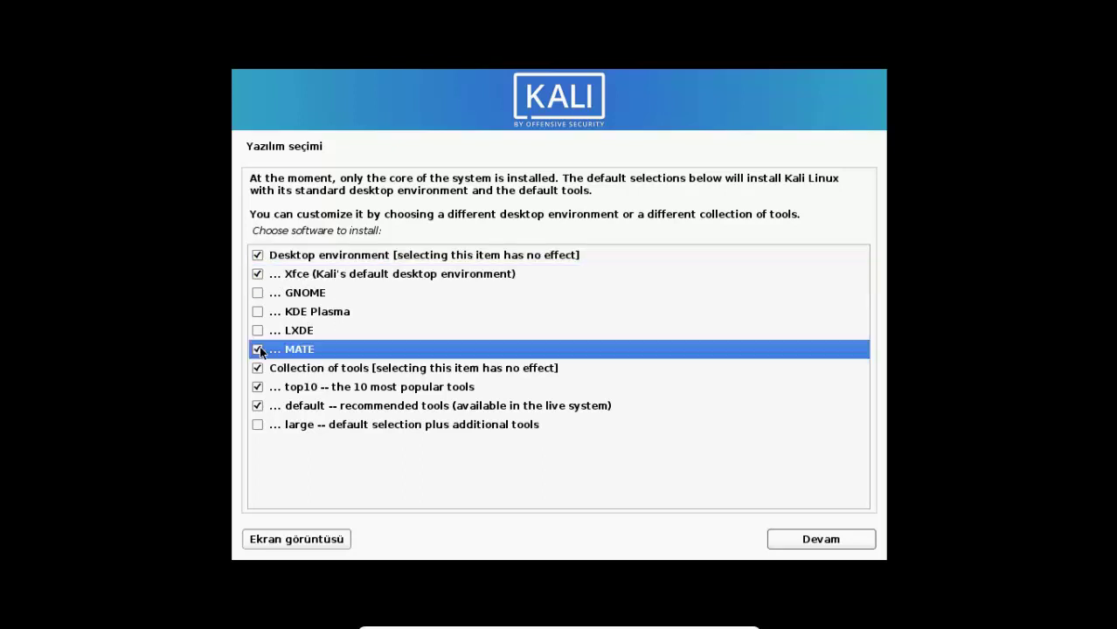
click(258, 275)
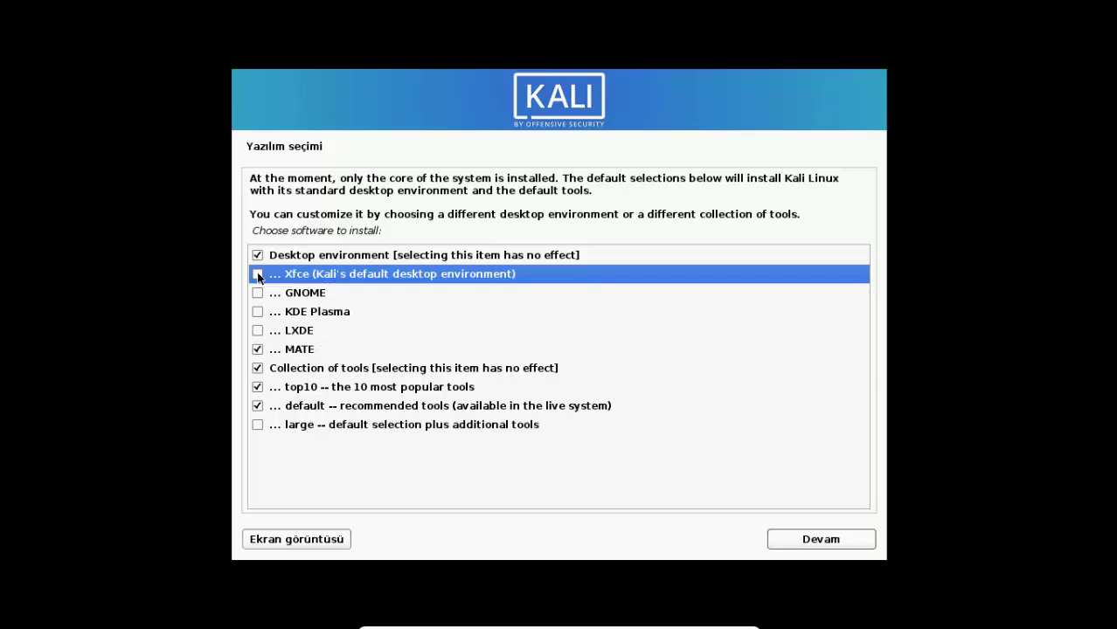
click(258, 350)
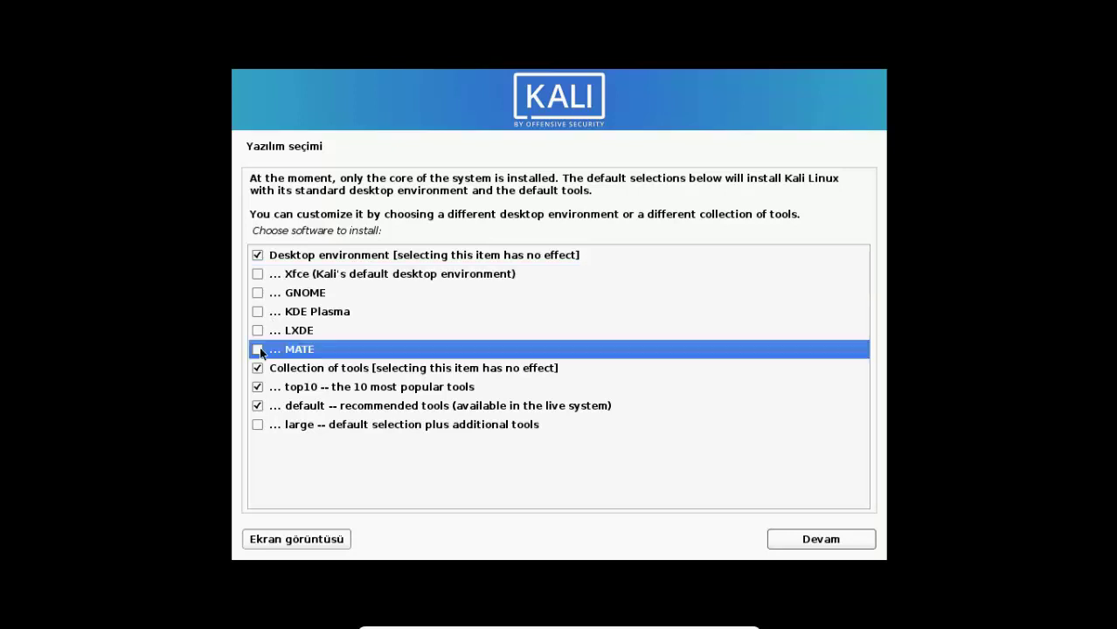
click(259, 275)
click(297, 259)
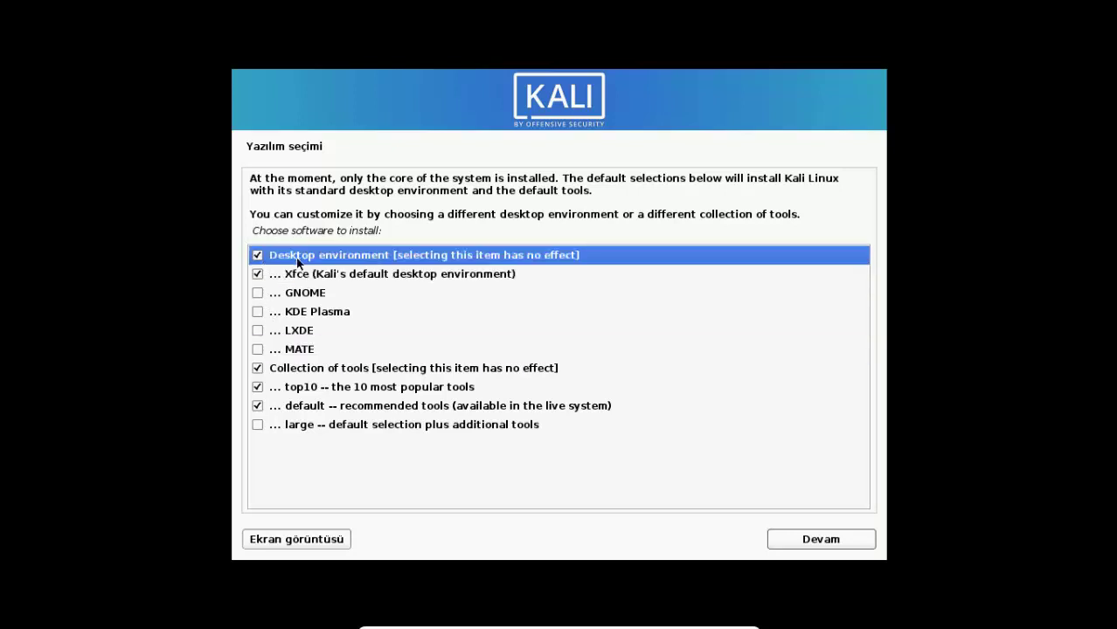
Keep the top10 and default tool collections, drop LXDE, and start installing the software
click(332, 374)
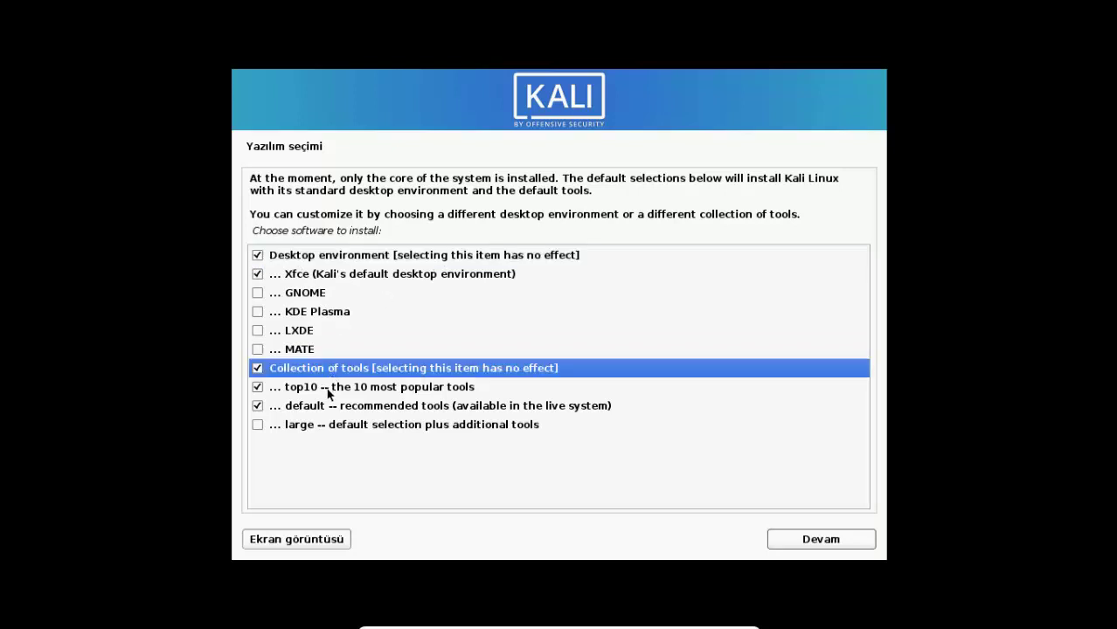
click(329, 391)
click(325, 407)
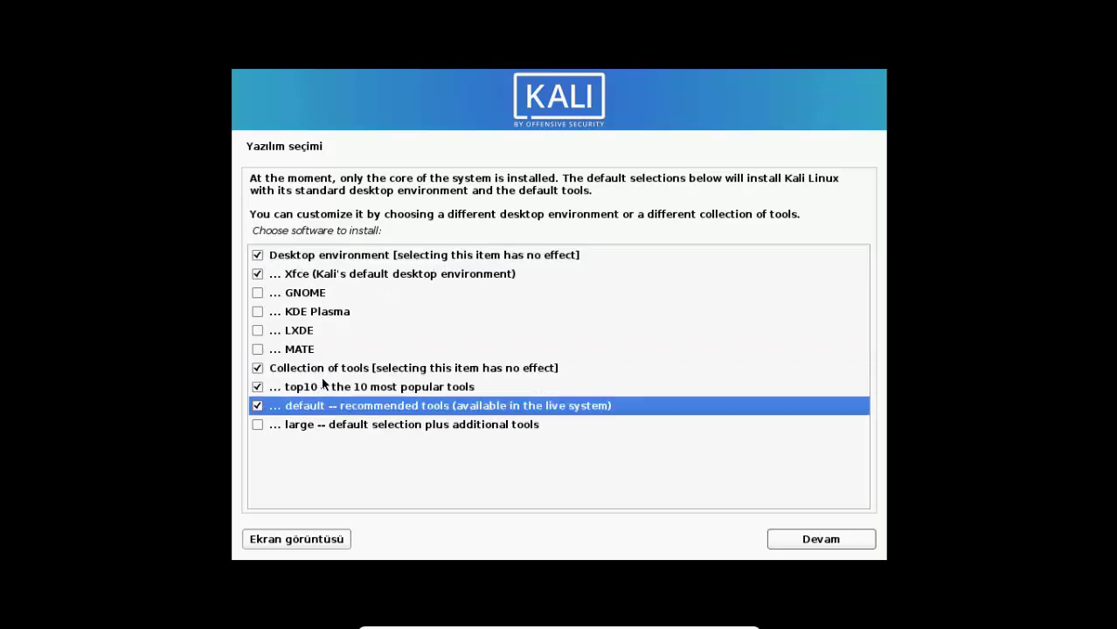
click(258, 387)
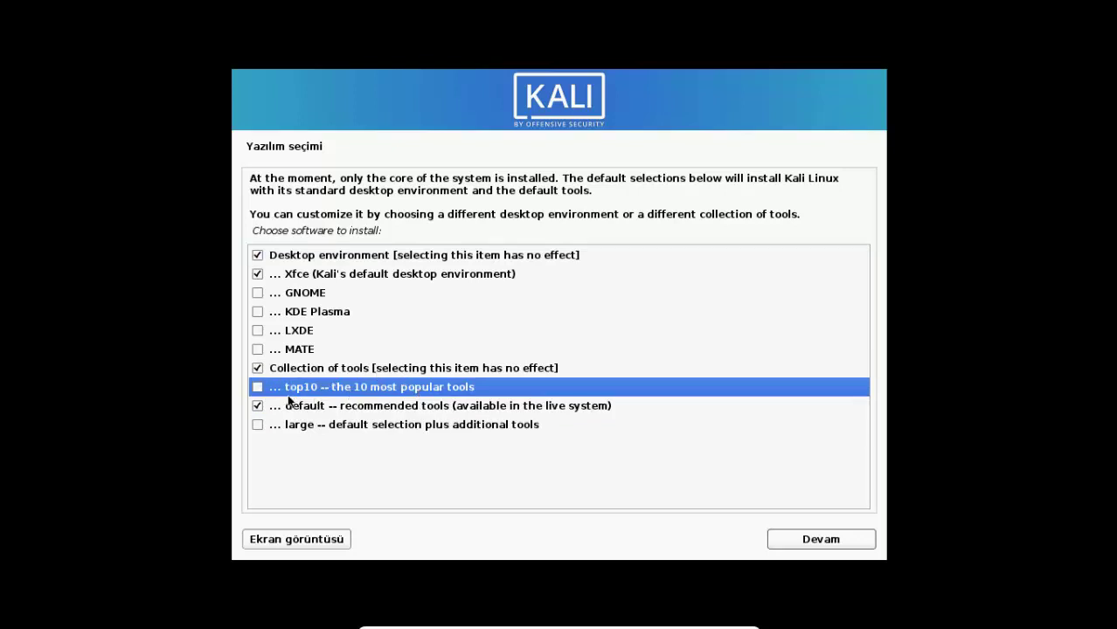
click(258, 387)
click(256, 332)
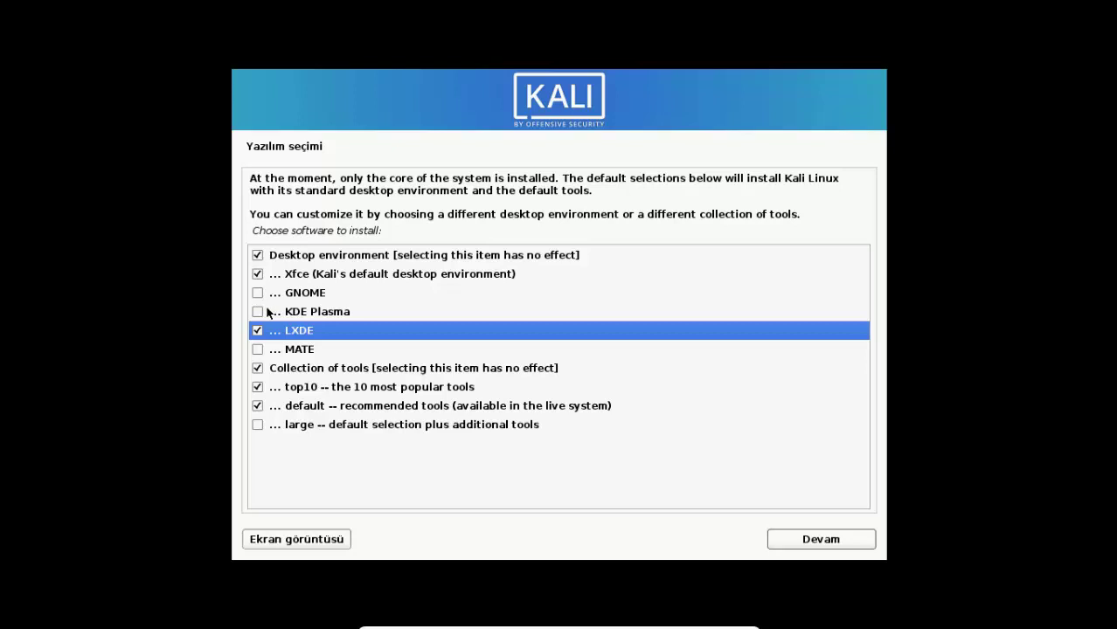
click(260, 328)
click(798, 539)
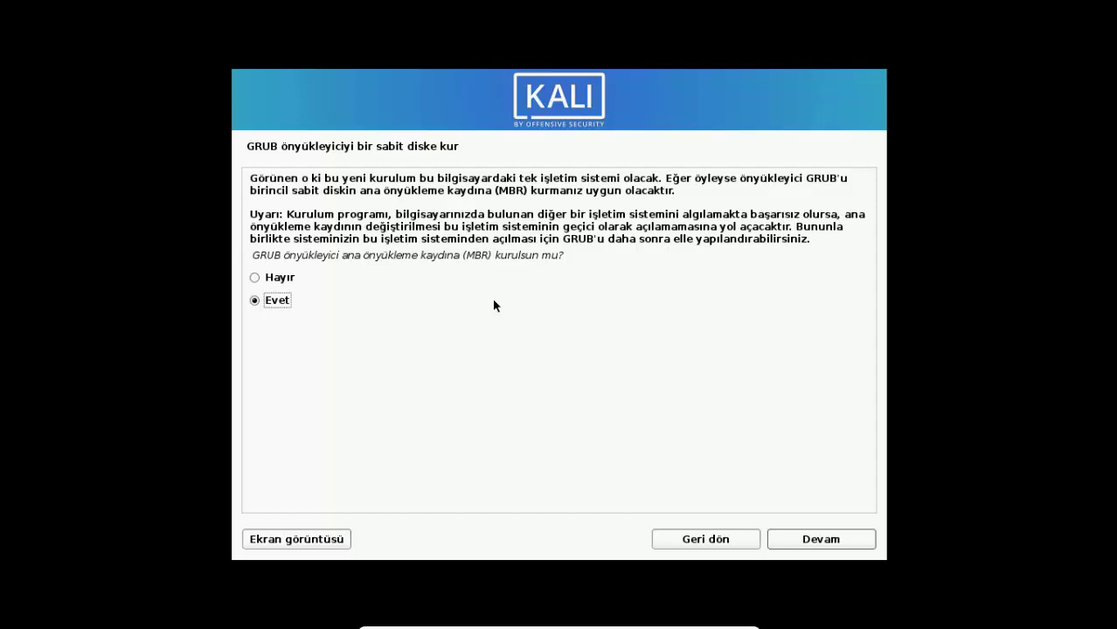
Agree to install GRUB to the MBR and choose /dev/sda as the boot loader disk
click(835, 539)
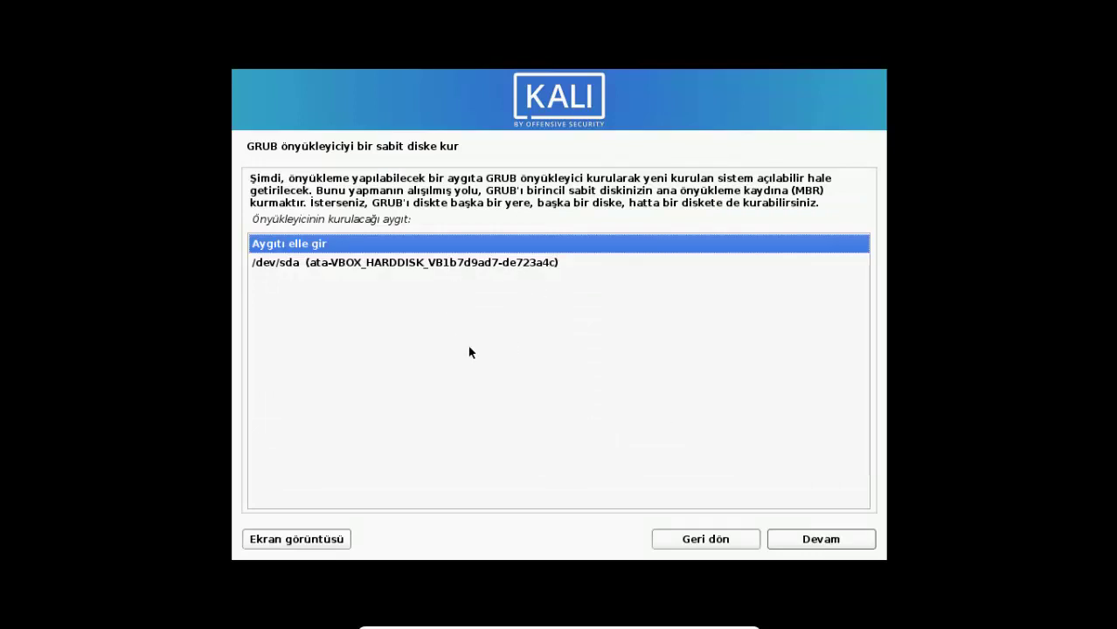
click(447, 266)
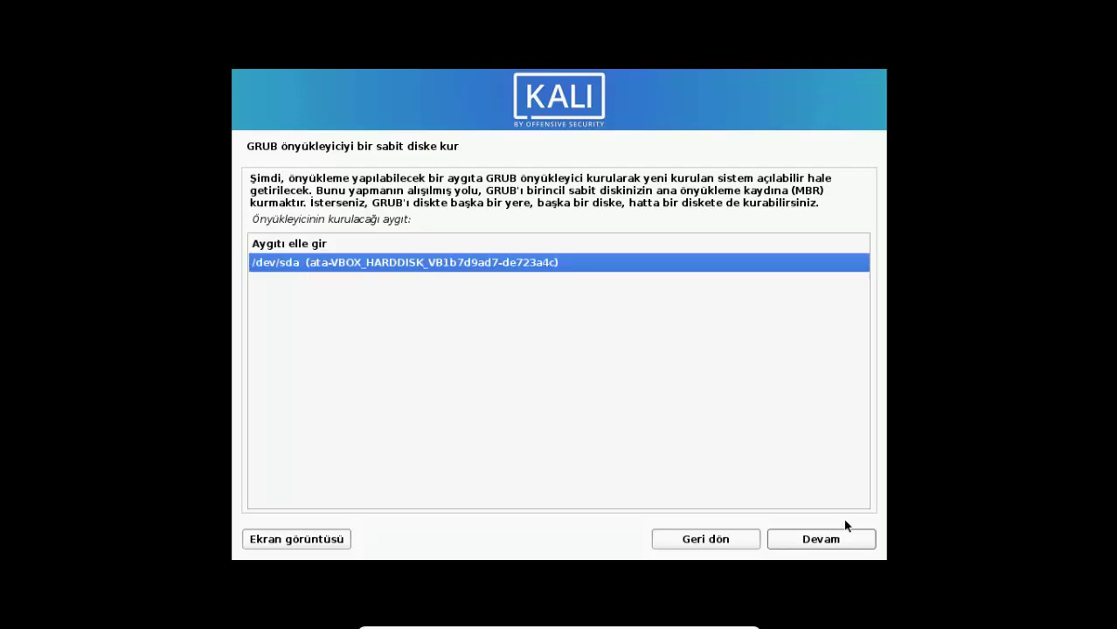
click(836, 541)
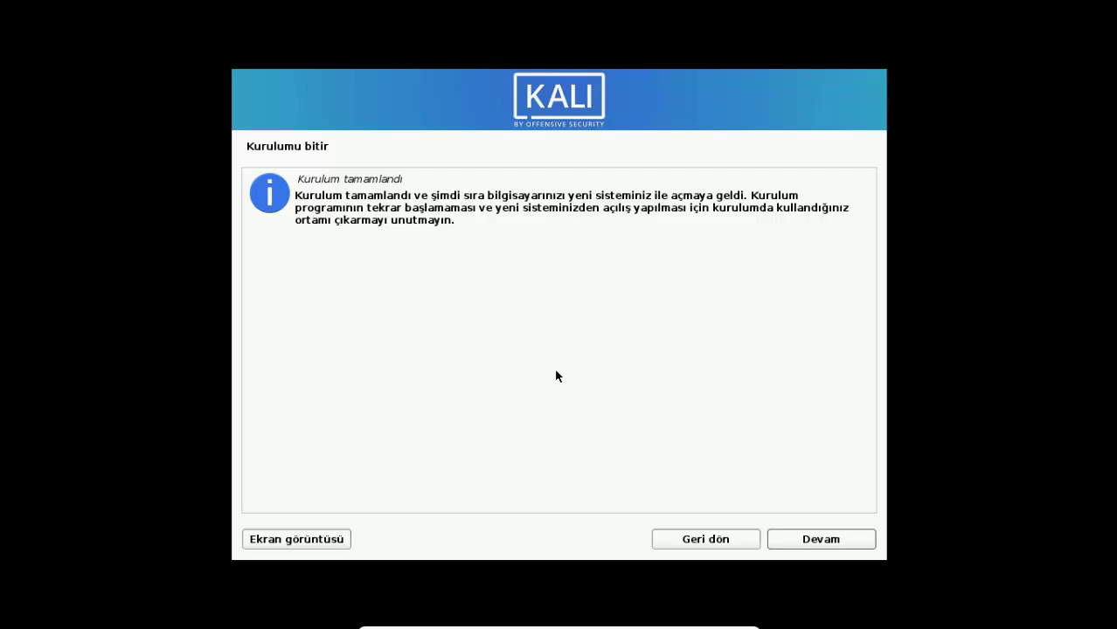
Acknowledge 'Kurulum tamamlandı' and let Kali reboot into the new system
click(819, 535)
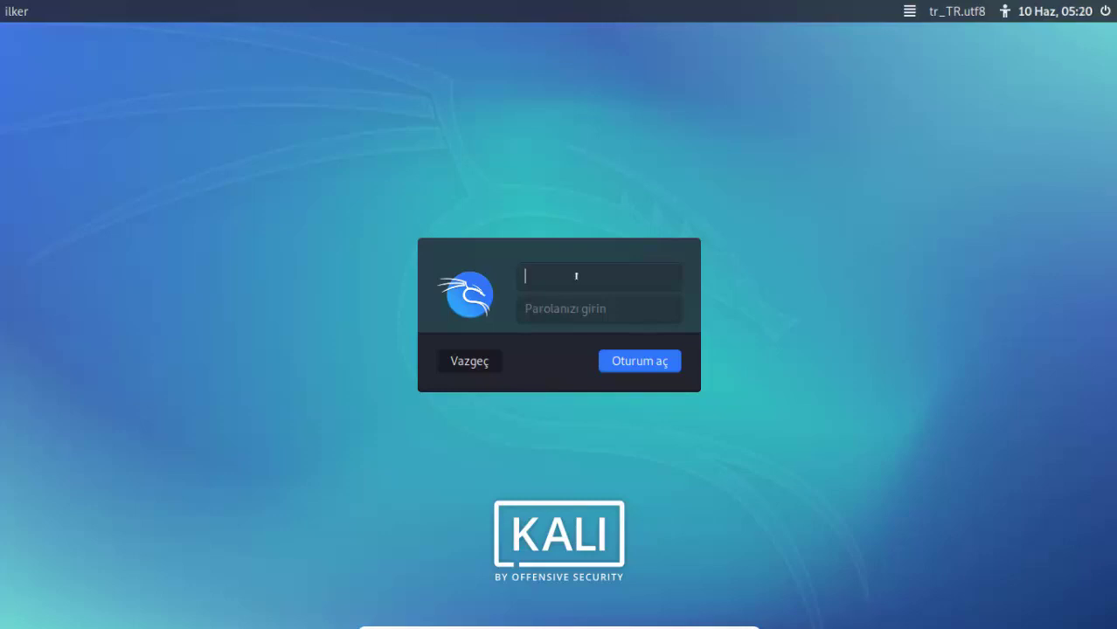
Enter the user name and password on the Kali login screen and submit
text(ilker)
key(Tab)
text(************)
key(BackSpace)
key(BackSpace)
key(BackSpace)
key(BackSpace)
key(BackSpace)
key(BackSpace)
key(BackSpace)
key(BackSpace)
key(BackSpace)
key(BackSpace)
key(BackSpace)
key(BackSpace)
text(**********)
key(Return)
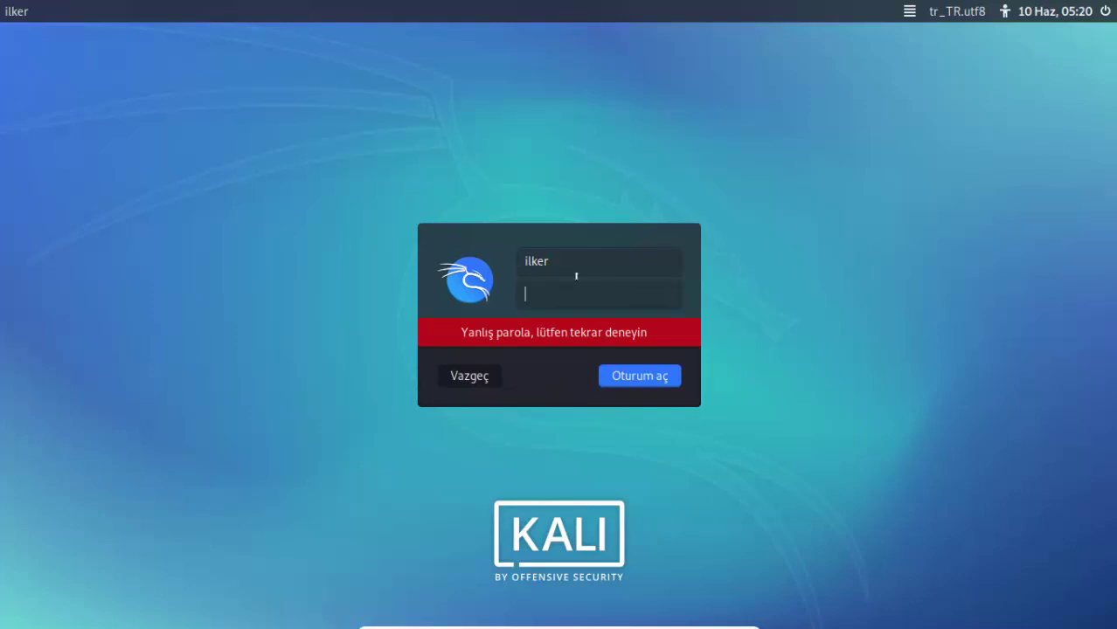
text(**********)
Retry the login several times with different passwords after rejections
key(Return)
text(********)
key(Return)
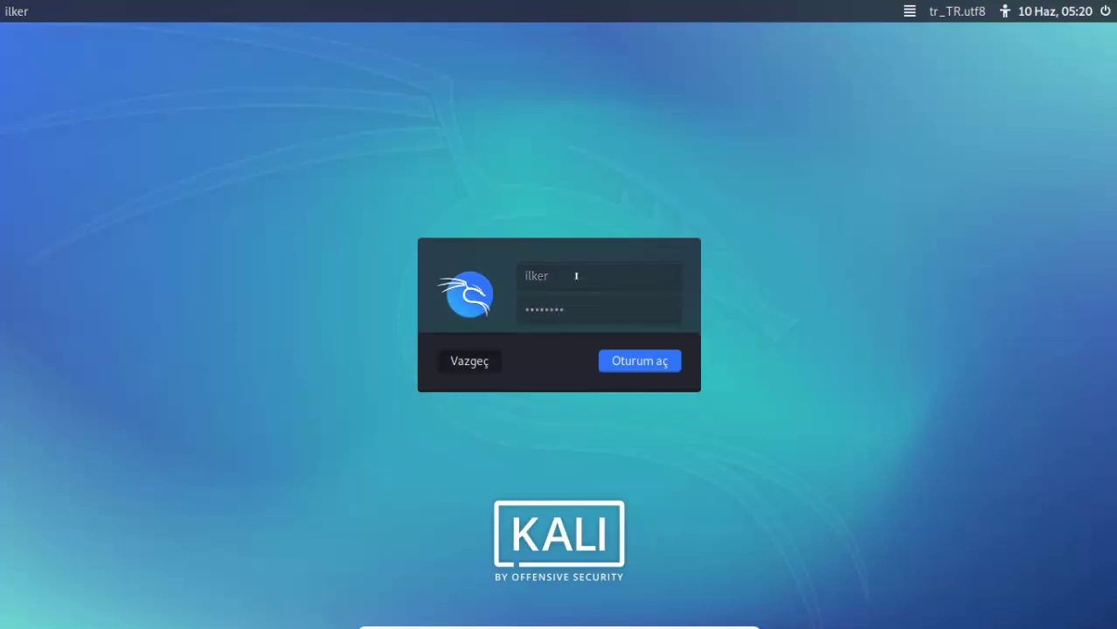
text(**************)
key(Return)
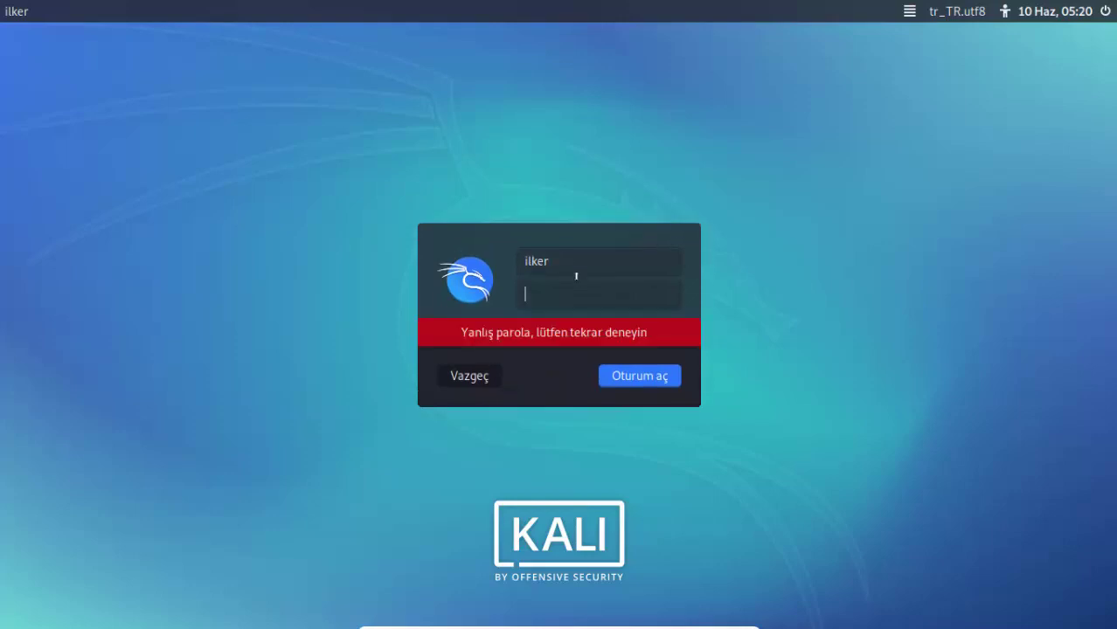
text(**********)
key(Return)
Edit the user name, re-enter the password, and submit the login again
click(577, 260)
text(df)
click(570, 284)
text(••••••••••)
key(Return)
Replace the user name with the correct account name, enter the password, and log in
click(553, 260)
drag(553, 260, 522, 260)
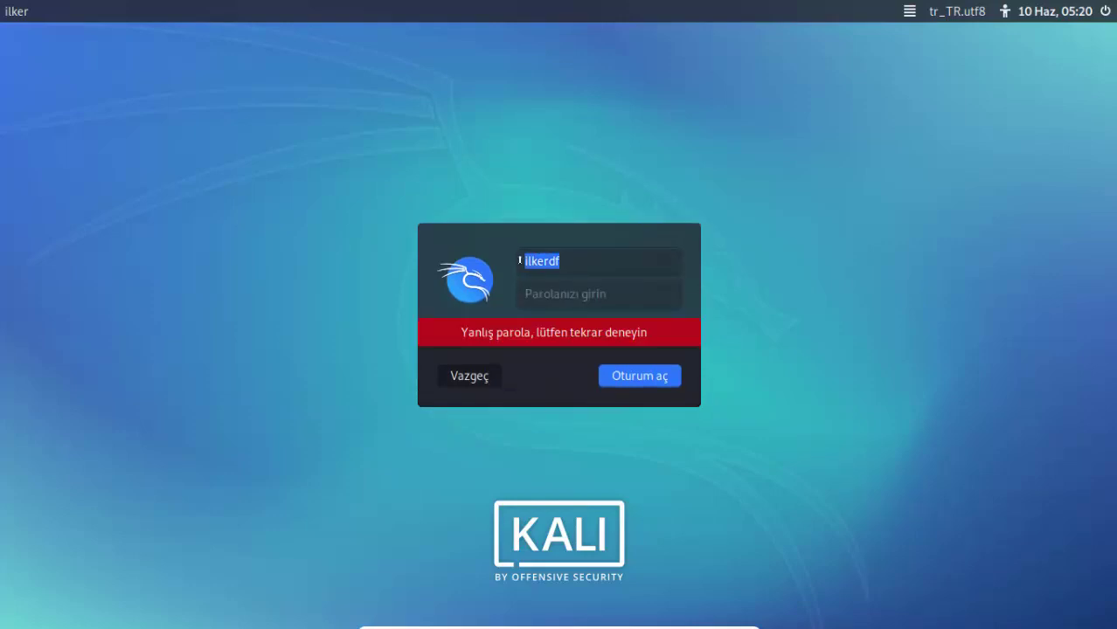
text(ilk)
key(BackSpace)
key(BackSpace)
key(BackSpace)
text(ilkerert)
key(Tab)
text(••••••••••)
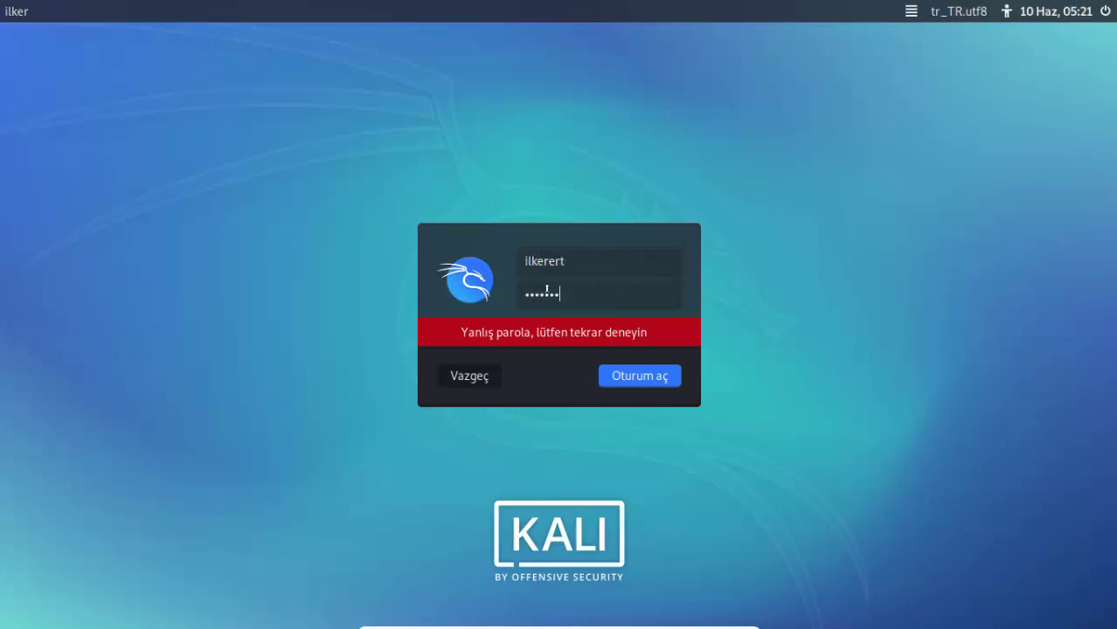
key(Return)
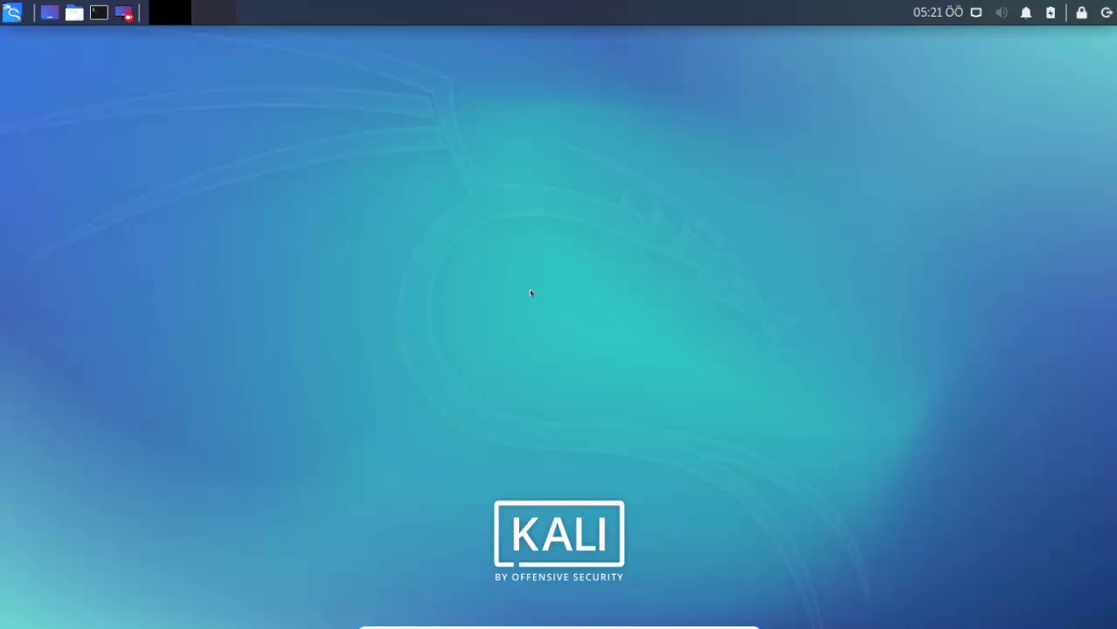
Launch a terminal from the top panel of the Kali desktop
click(99, 12)
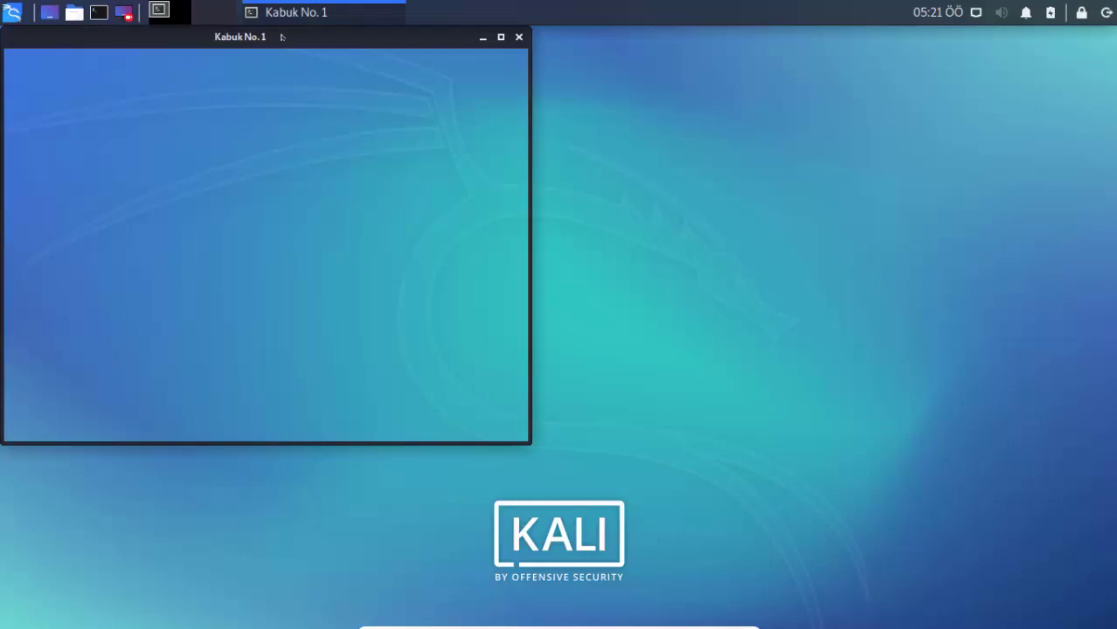